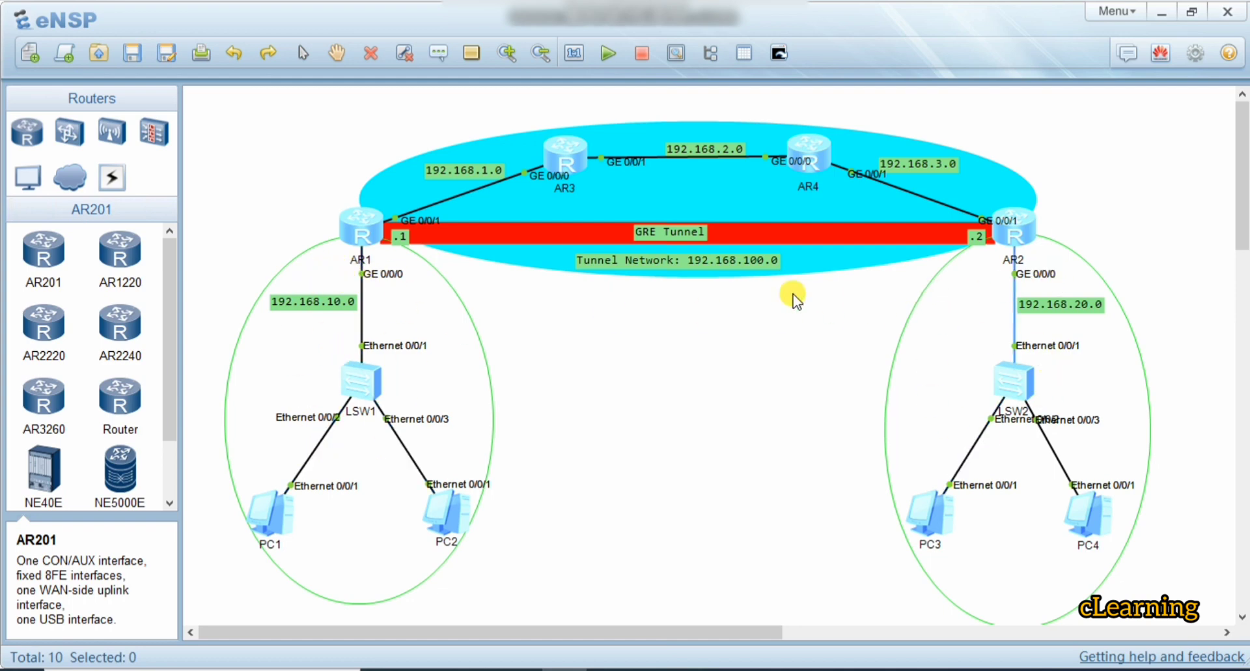
Step: Review the IPv4 address, subnet mask and gateway settings of PC1, PC3, PC4 and PC2
click(435, 236)
click(535, 228)
double_click(267, 514)
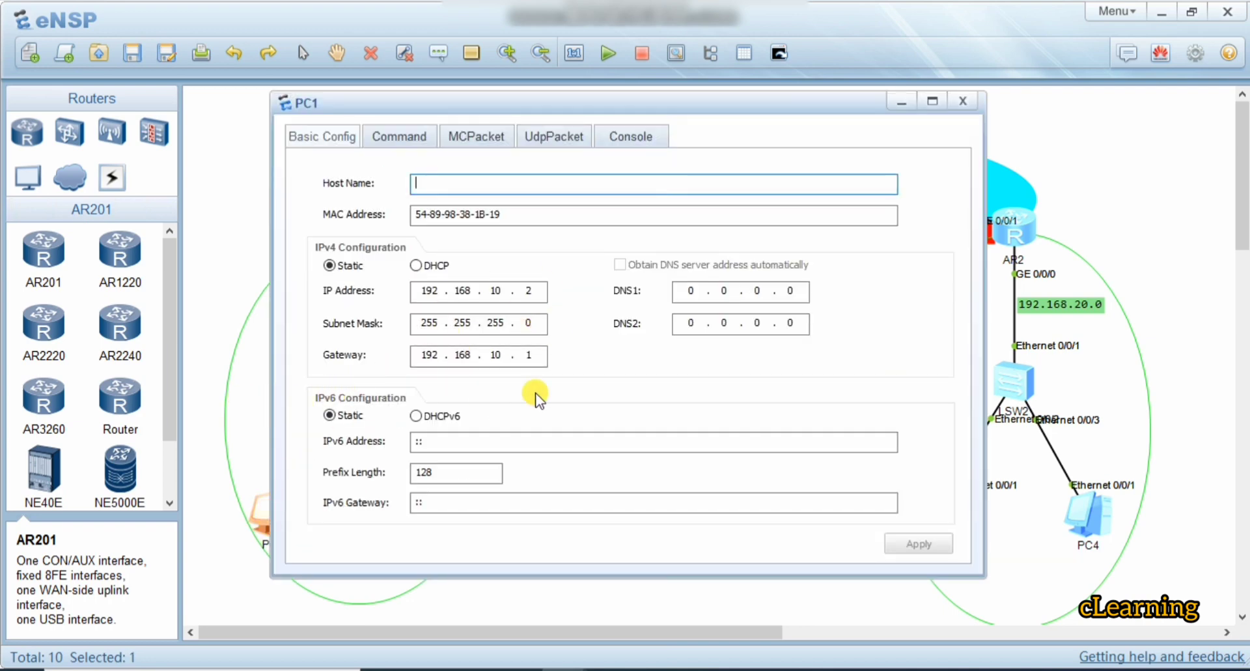
click(262, 363)
double_click(941, 519)
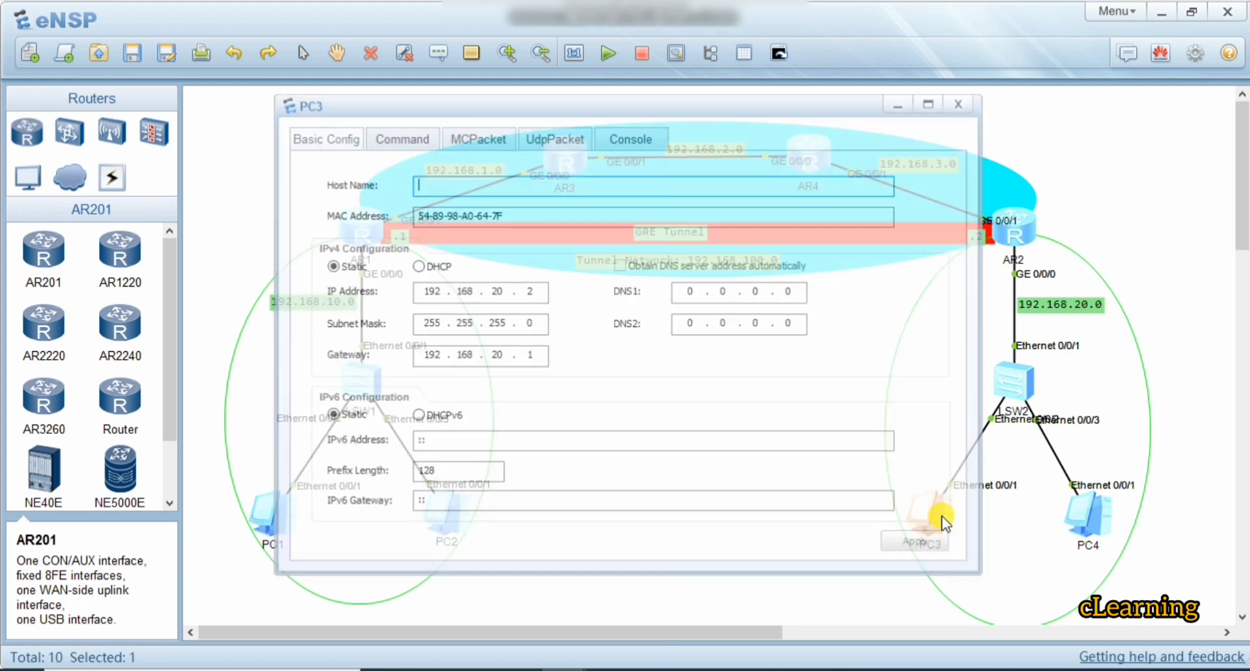
click(1077, 511)
double_click(1075, 512)
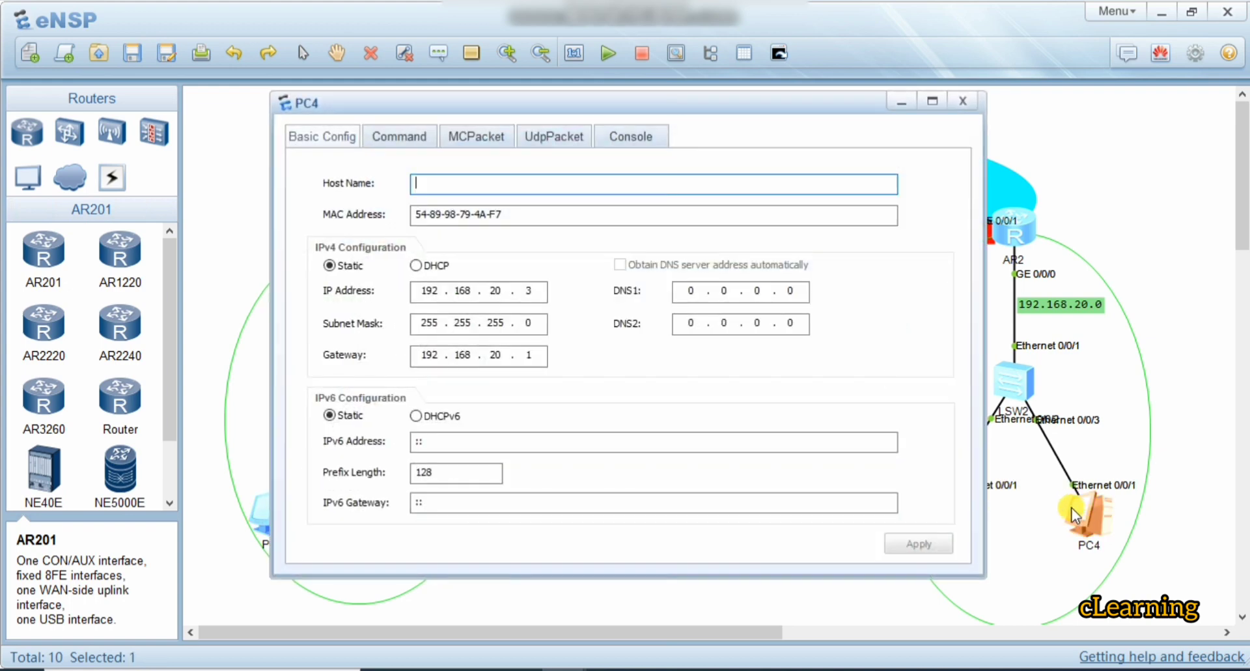
click(1073, 514)
double_click(448, 513)
click(263, 252)
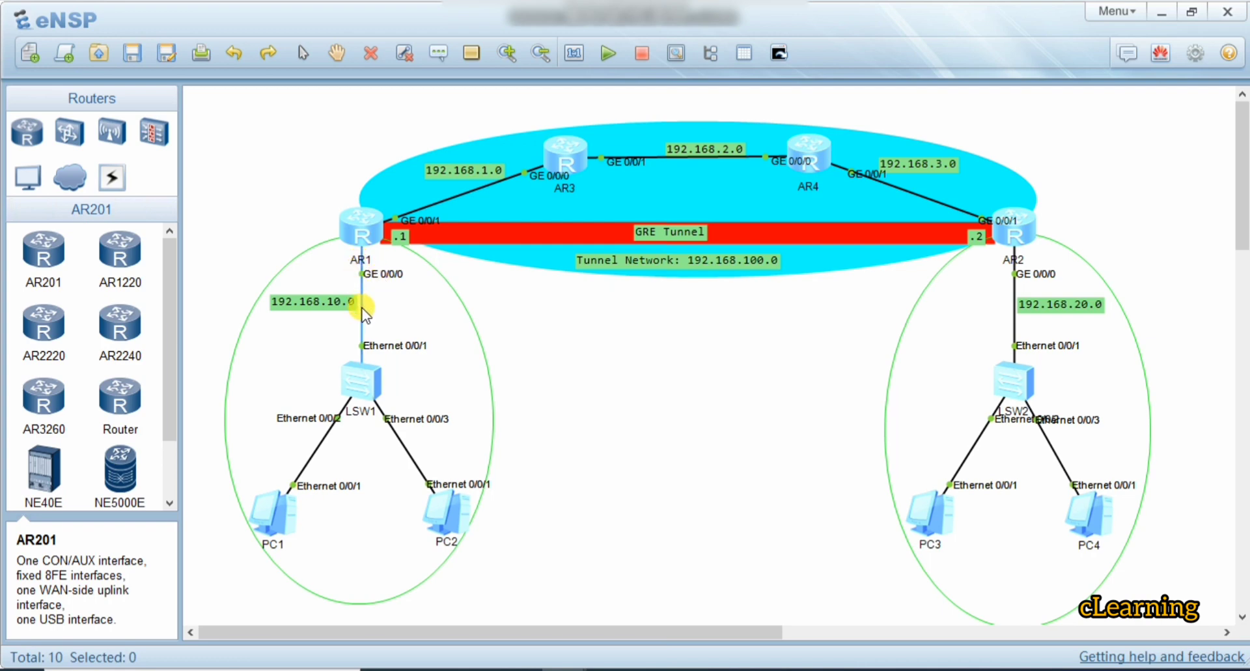
double_click(357, 235)
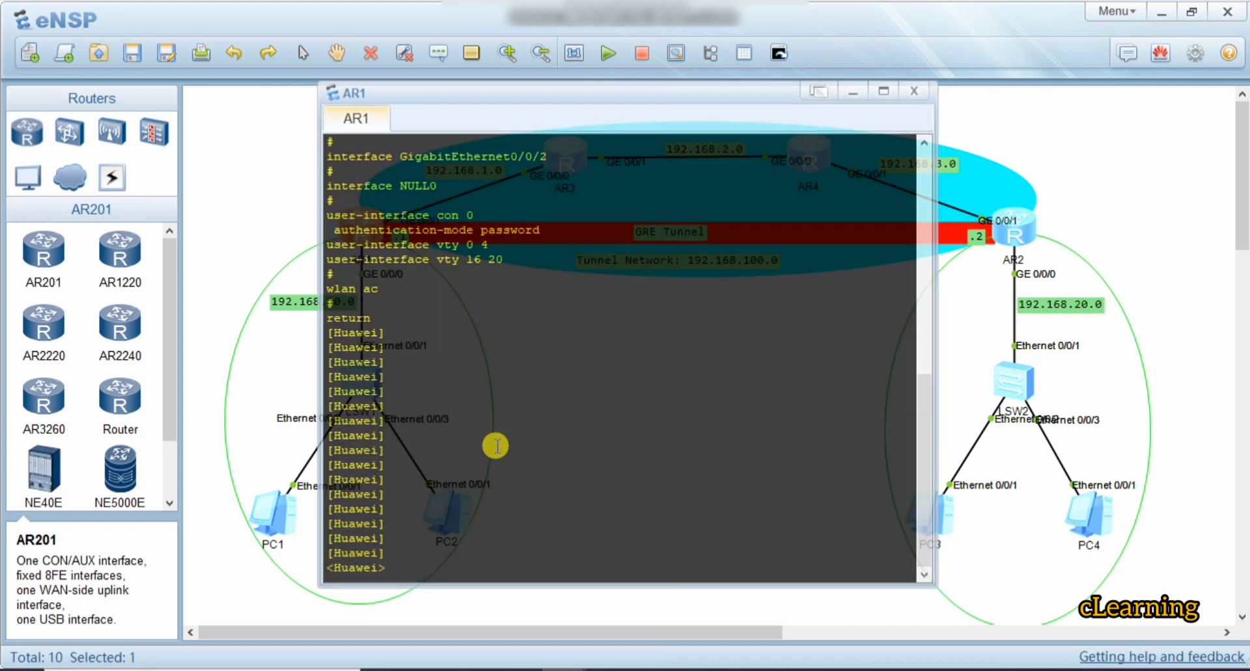
key(Return)
key(Return)
key(Return)
key(Return)
key(Return)
key(Return)
key(Return)
key(Return)
key(Return)
key(Return)
key(Return)
key(Return)
key(Return)
key(Return)
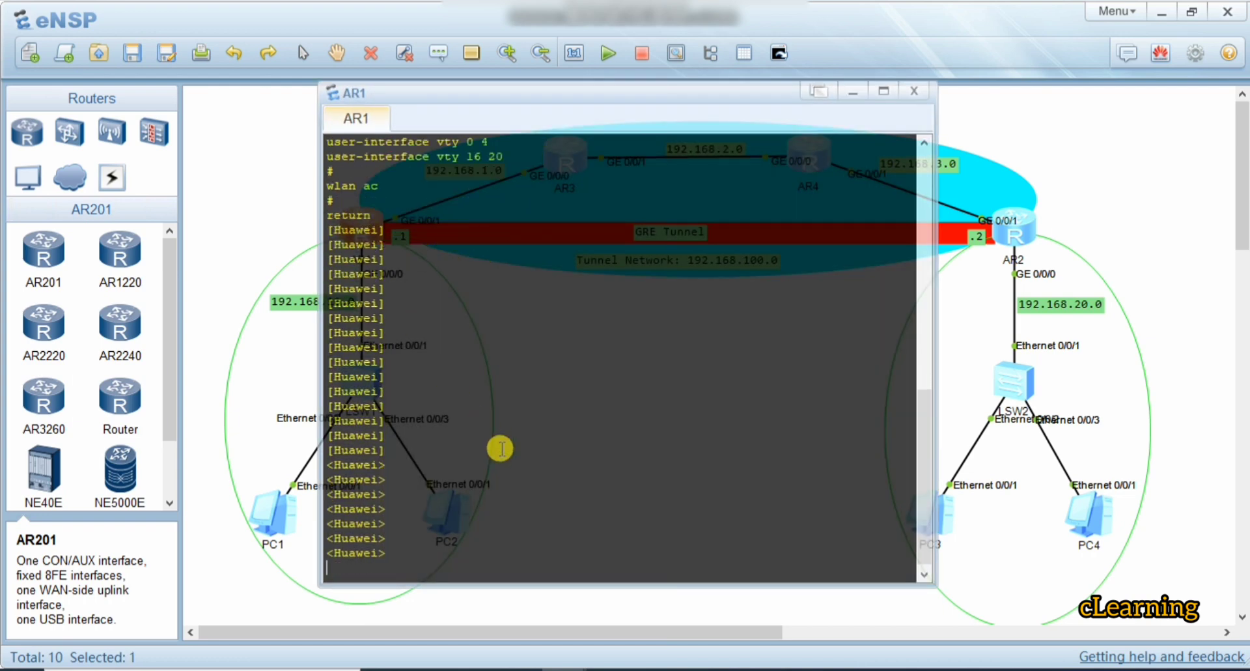
click(290, 234)
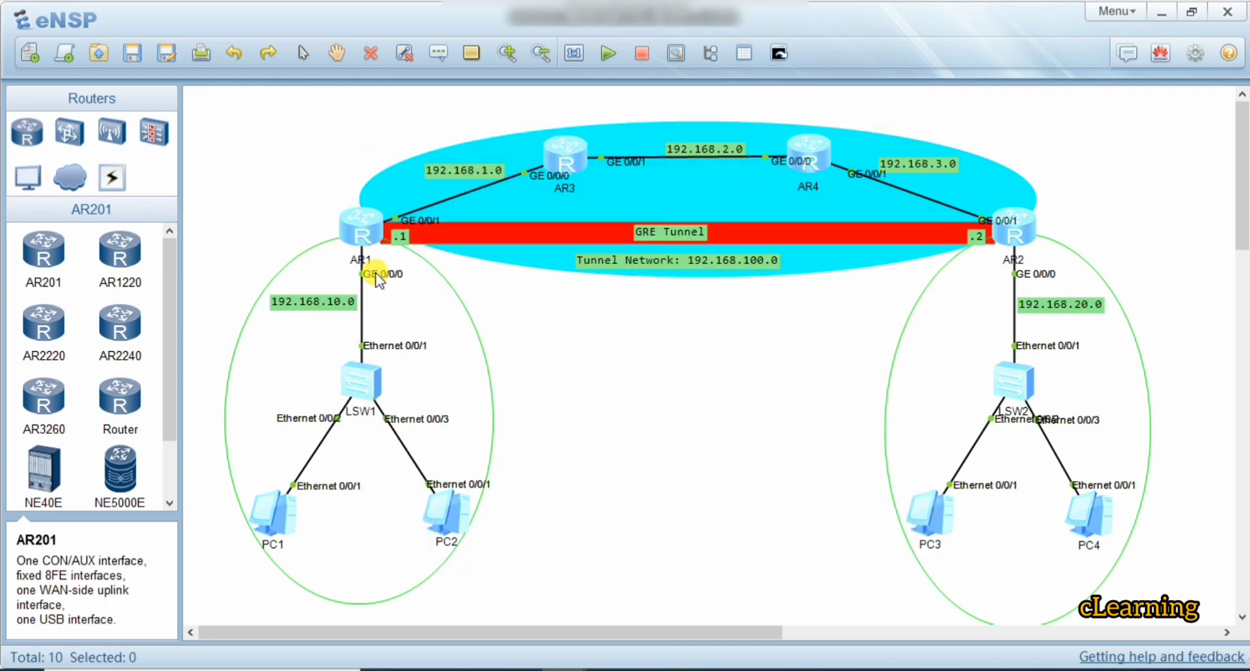
Step: Open router AR1's console and enter system view
double_click(366, 230)
text(int)
key(Tab)
key(Tab)
key(BackSpace)
key(BackSpace)
key(BackSpace)
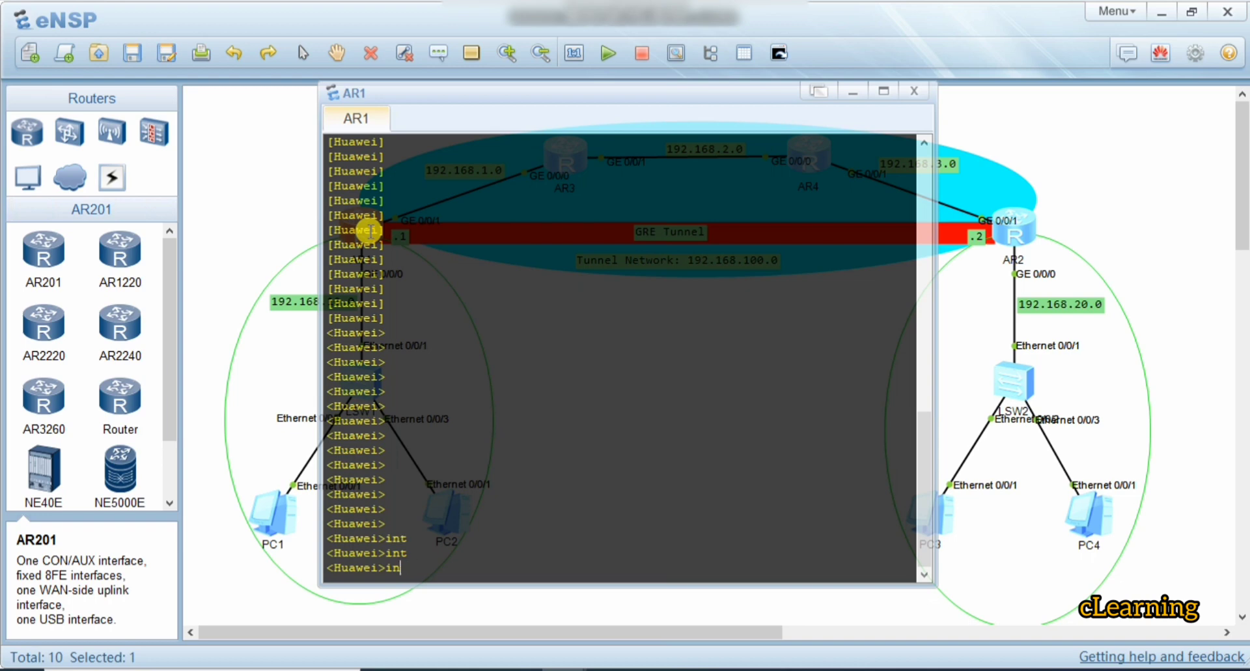
text(sys)
key(Return)
Step: Assign IP address 192.168.10.1 with mask length 24 to AR1's GigabitEthernet 0/0/0 interface
text(int)
key(Tab)
text(g)
key(Tab)
text(0/0/0)
key(Return)
text(ip ad)
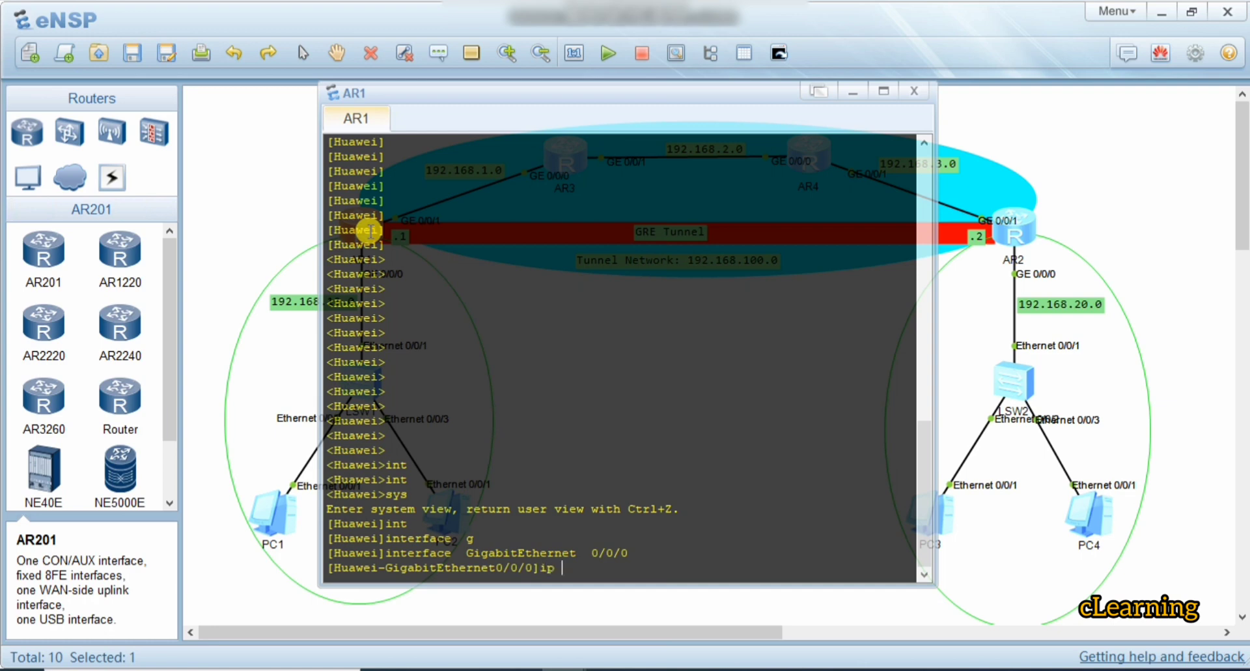
key(Tab)
text(192.1)
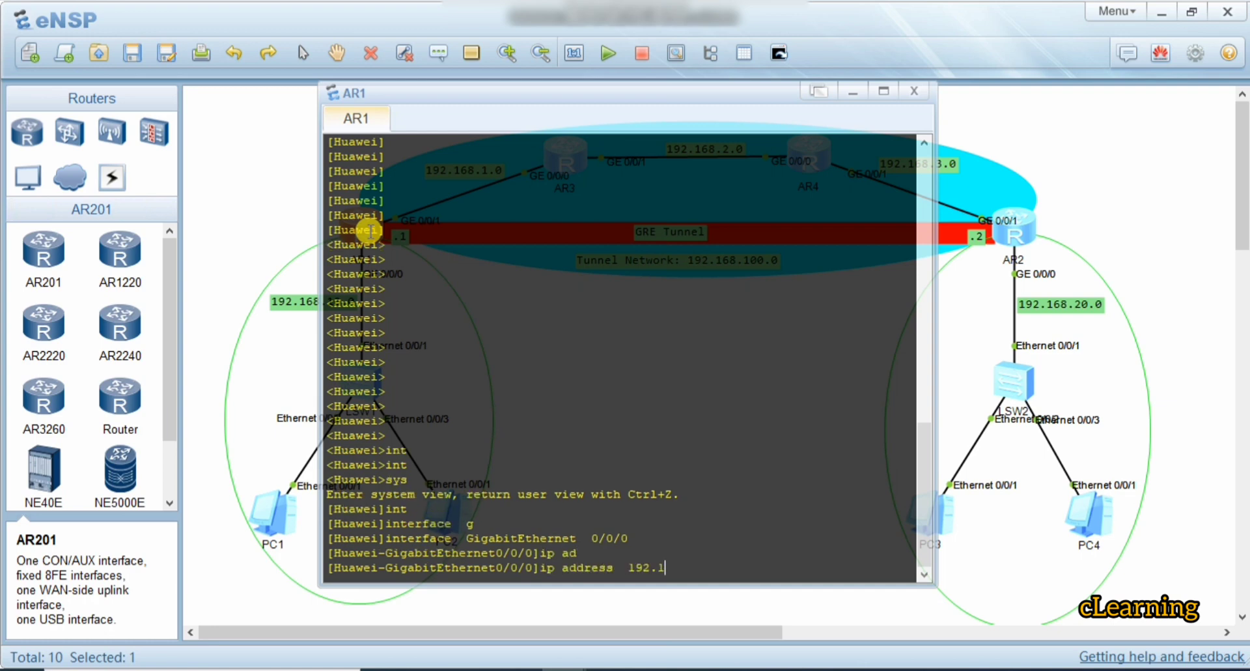
text(68.1.1)
key(BackSpace)
key(BackSpace)
text(0.1 24)
key(Return)
Step: Check the gateway address in PC1's basic configuration
click(260, 164)
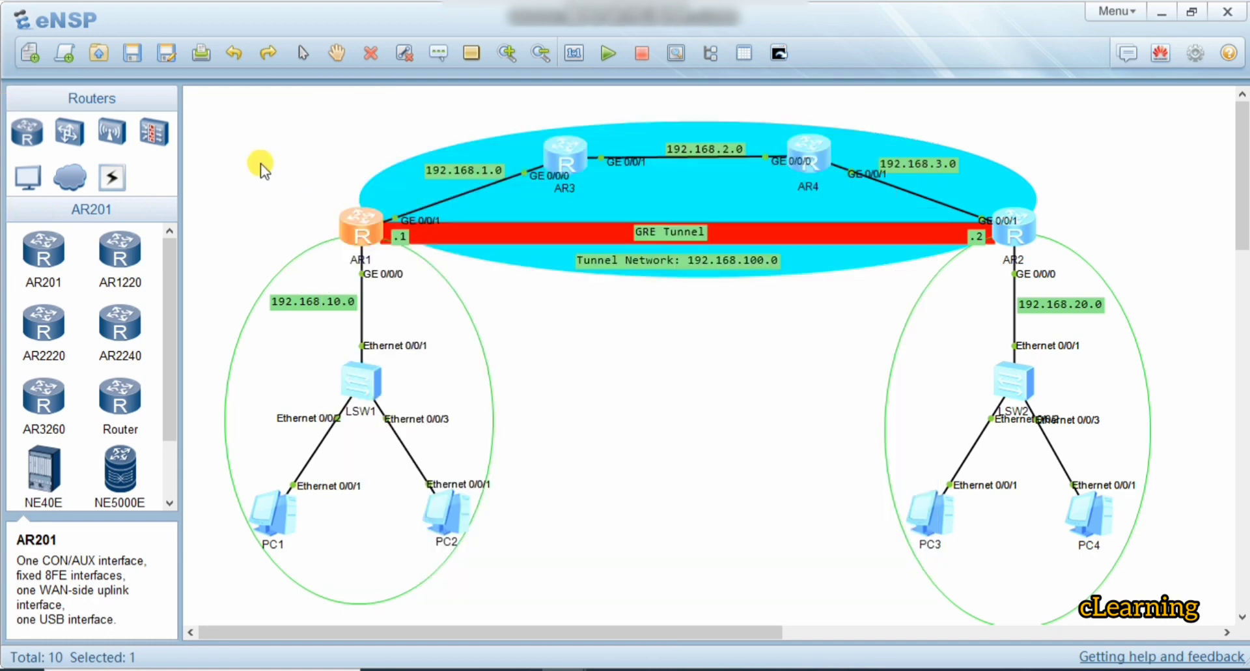
double_click(280, 513)
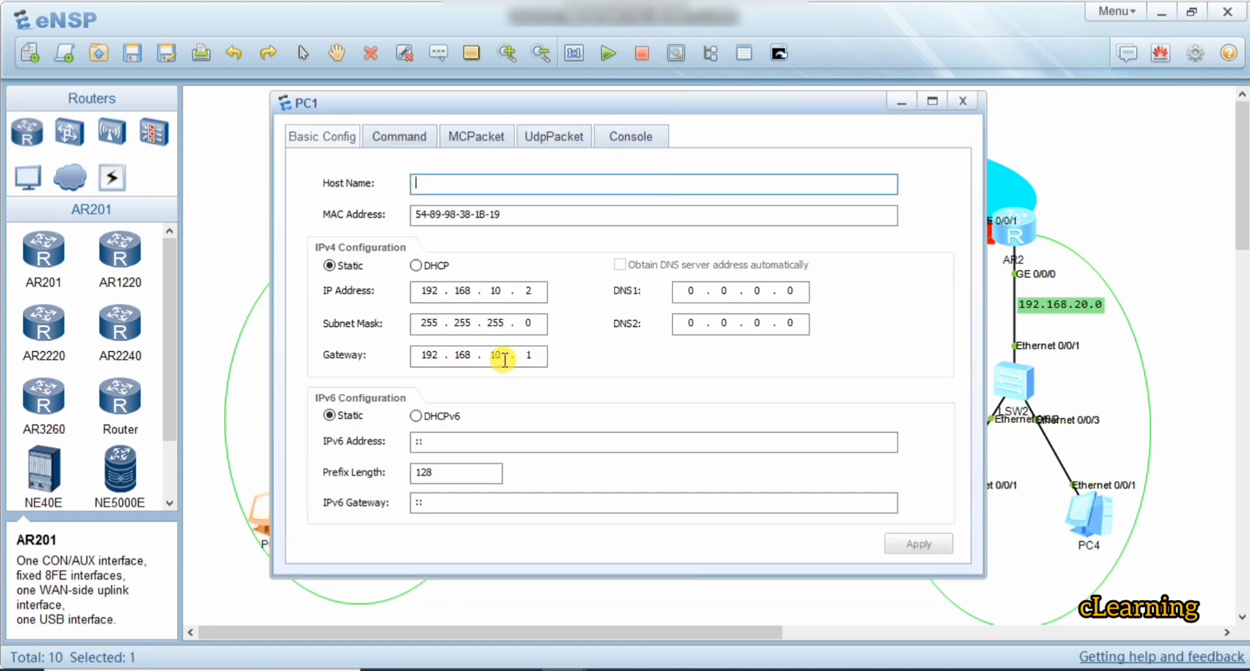
click(239, 237)
Step: Assign IP address 192.168.1.1 with mask length 24 to AR1's GigabitEthernet 0/0/1 interface
double_click(361, 233)
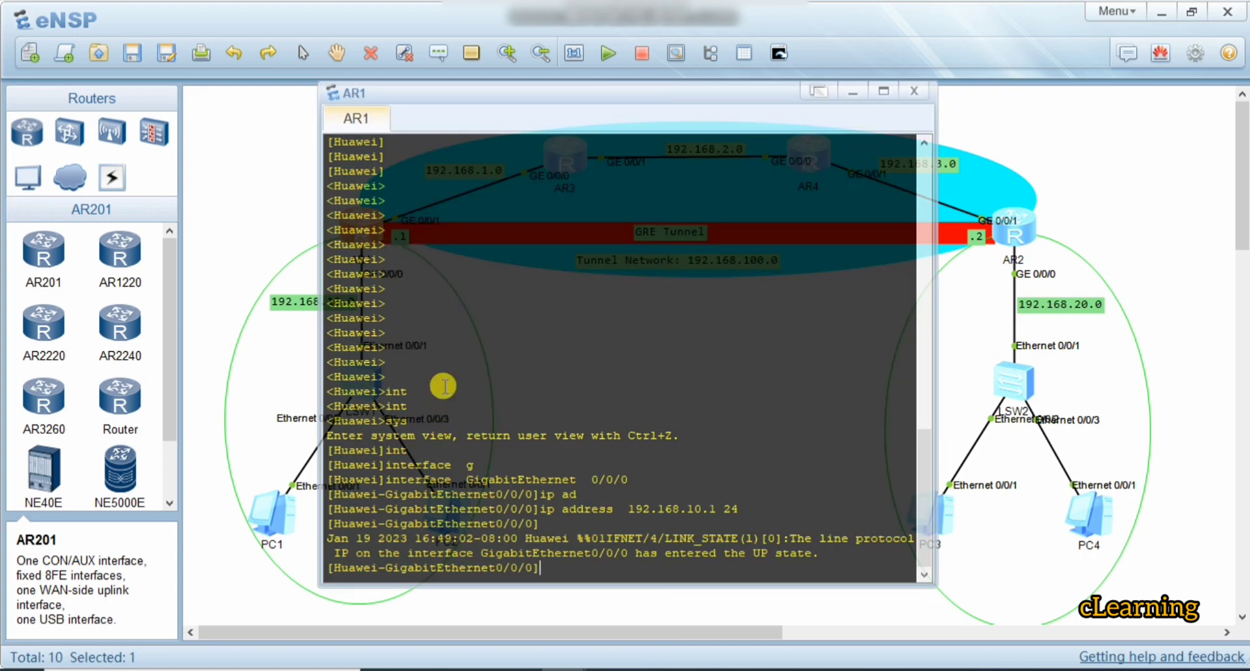
text(interface GigabitEthernet 0/0/1)
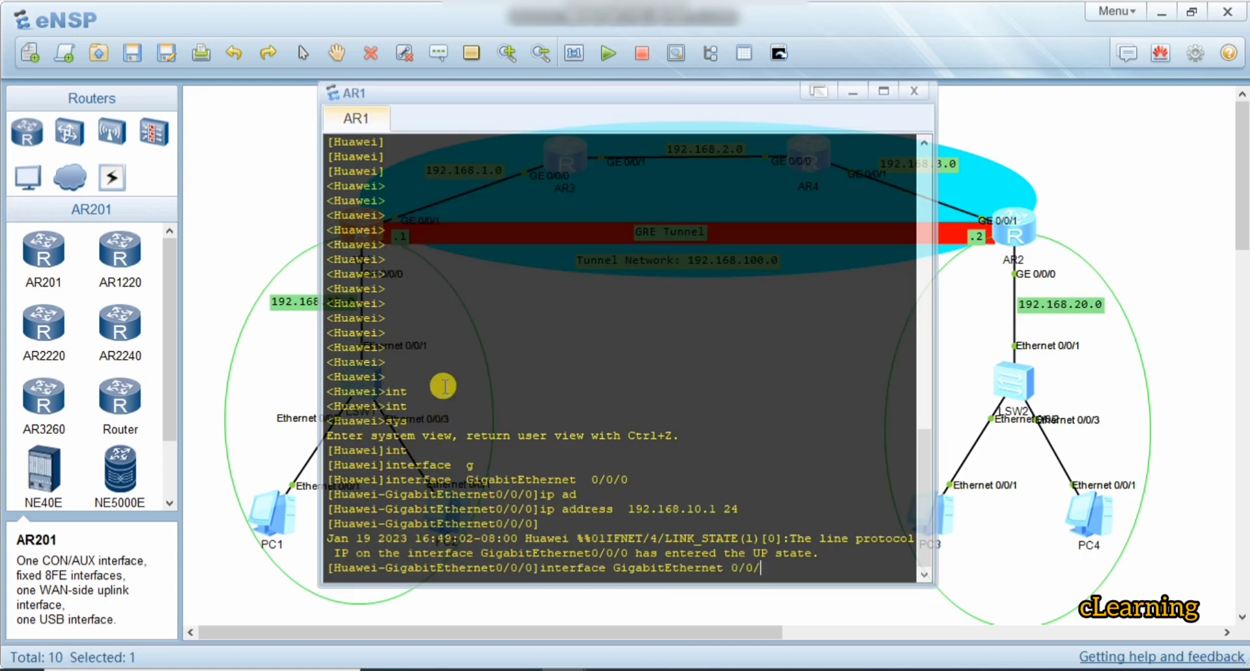
key(Return)
text(ip ad)
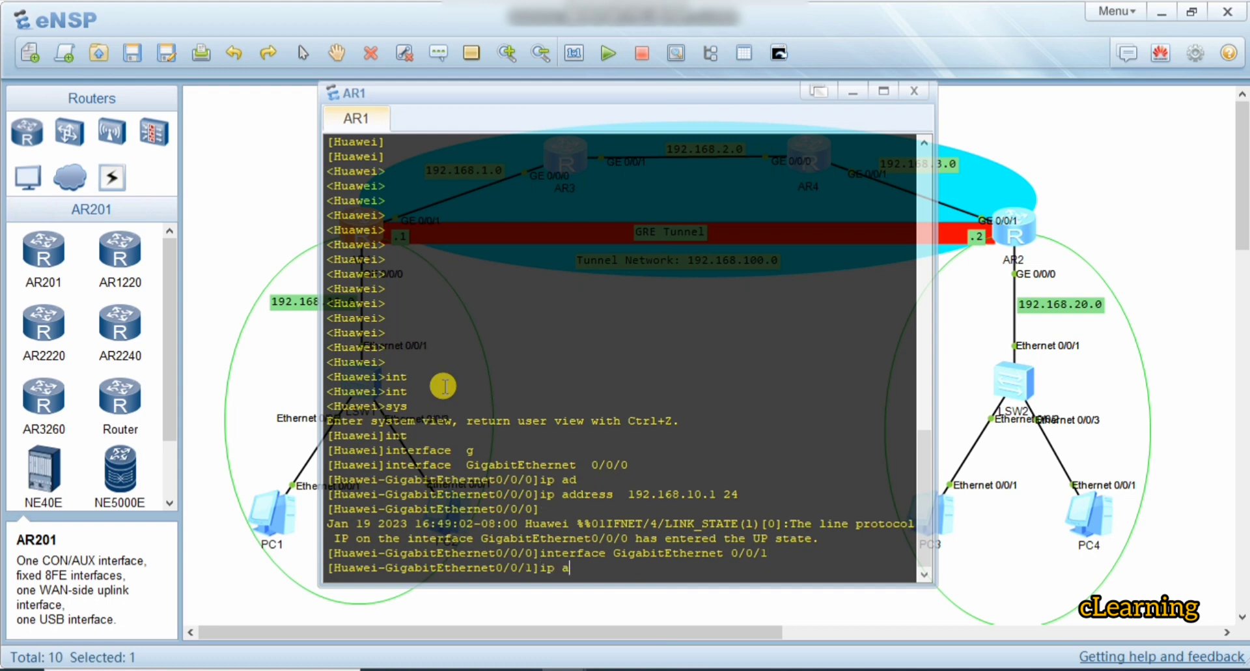
key(Tab)
text(192.16)
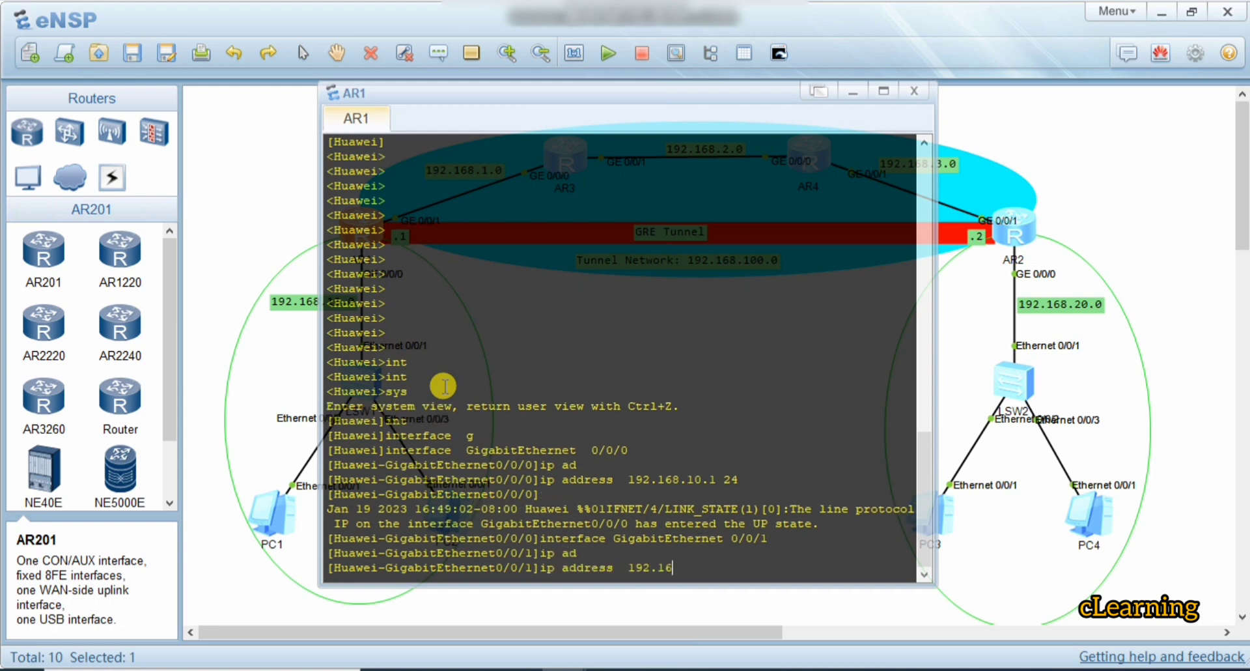
text(8.1.1 24)
key(Return)
click(286, 218)
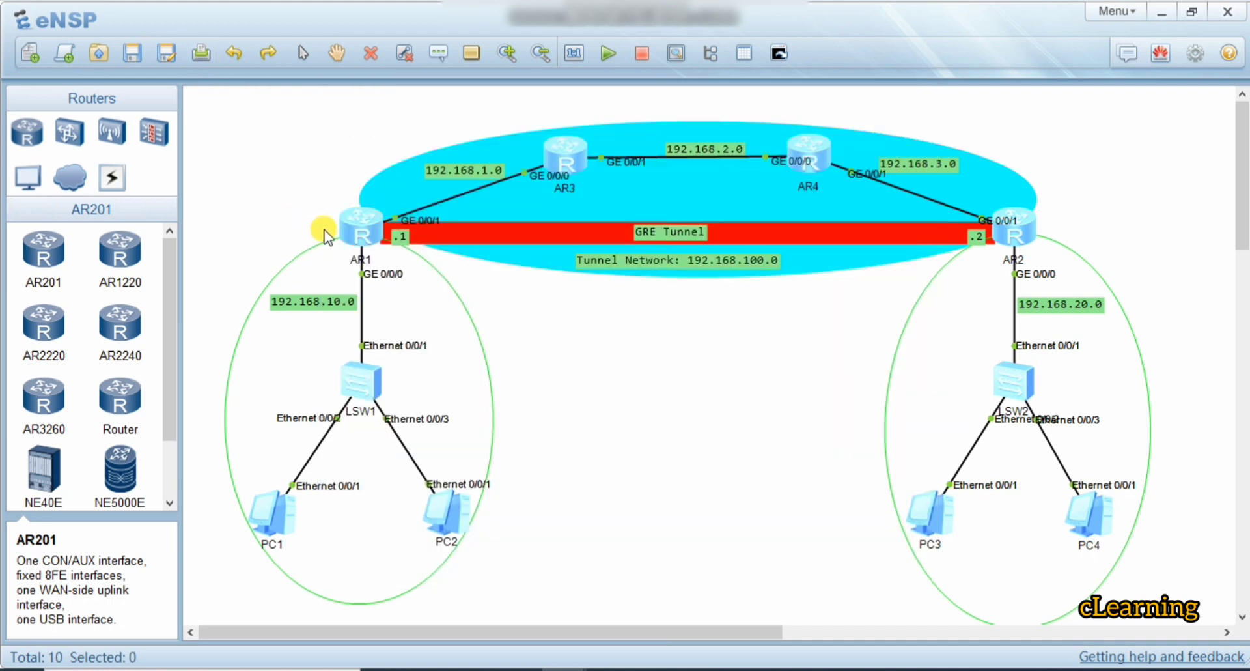
Step: Open router AR3's console and go through system view into interface GigabitEthernet 0/0/0
double_click(565, 152)
text(sys)
key(Return)
text(int)
key(Tab)
text(g)
key(Tab)
text(0/0/0)
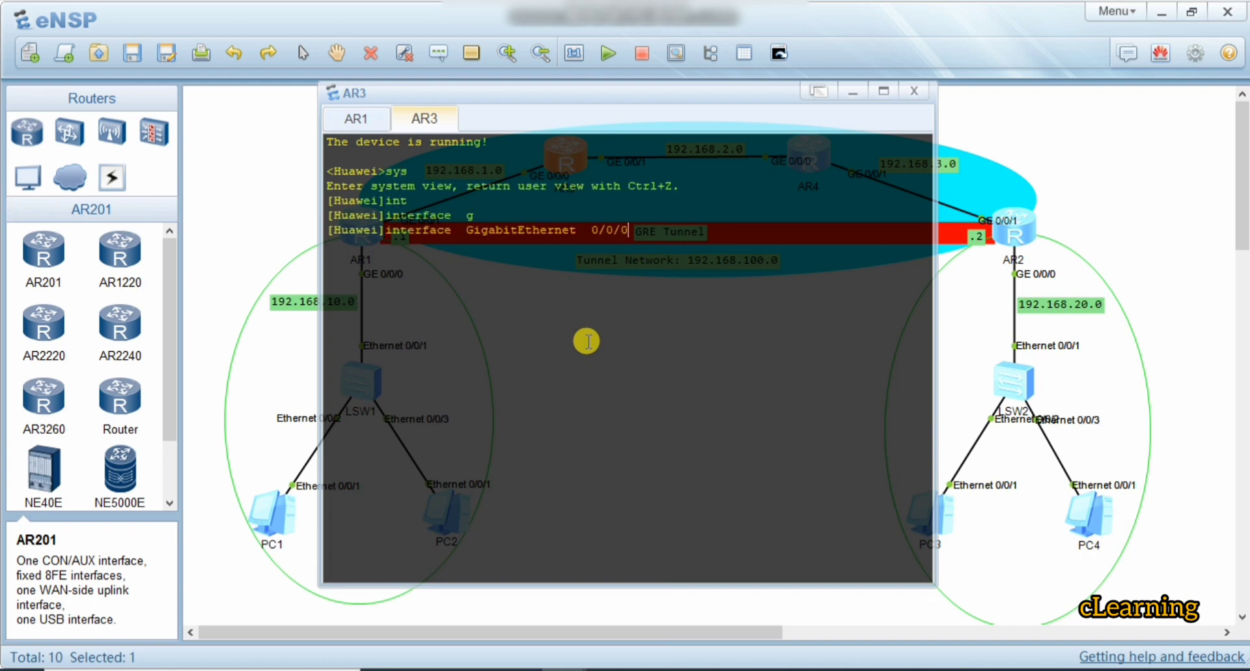
key(Return)
Step: Assign IP address 192.168.1.2 with mask length 24 to AR3's GigabitEthernet 0/0/0 interface
text(ip ad)
key(Tab)
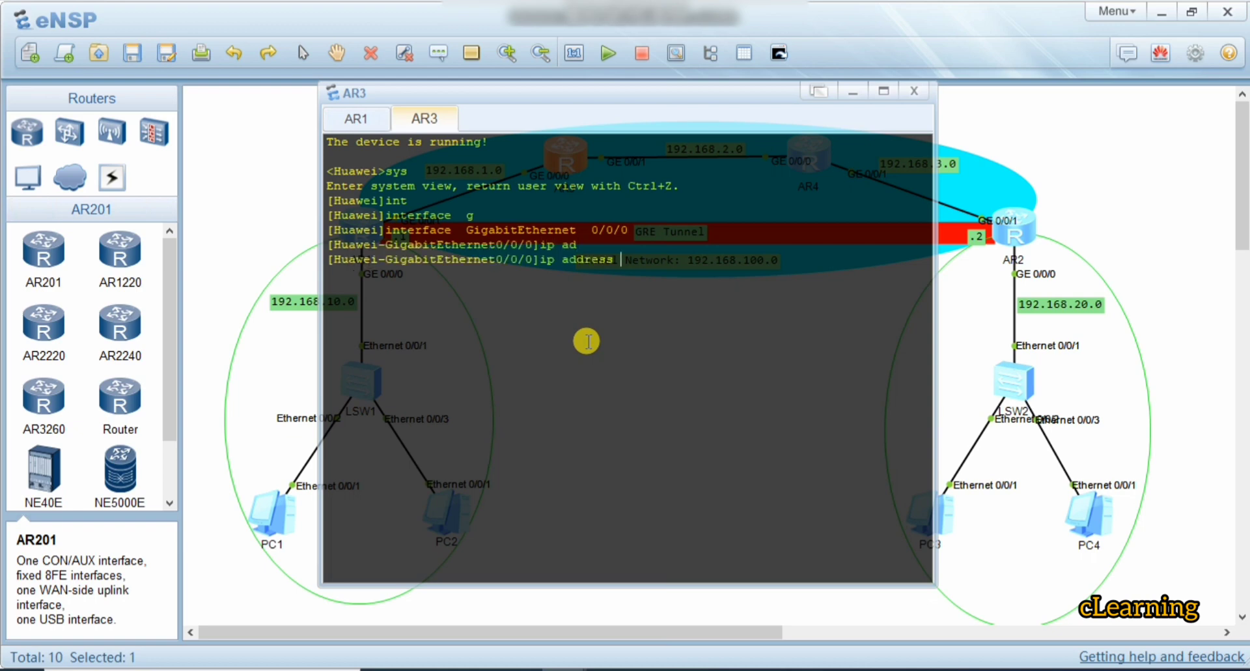
text(192)
text(68.1.12)
key(BackSpace)
key(BackSpace)
text(2 24)
key(Return)
key(Return)
key(Return)
key(Return)
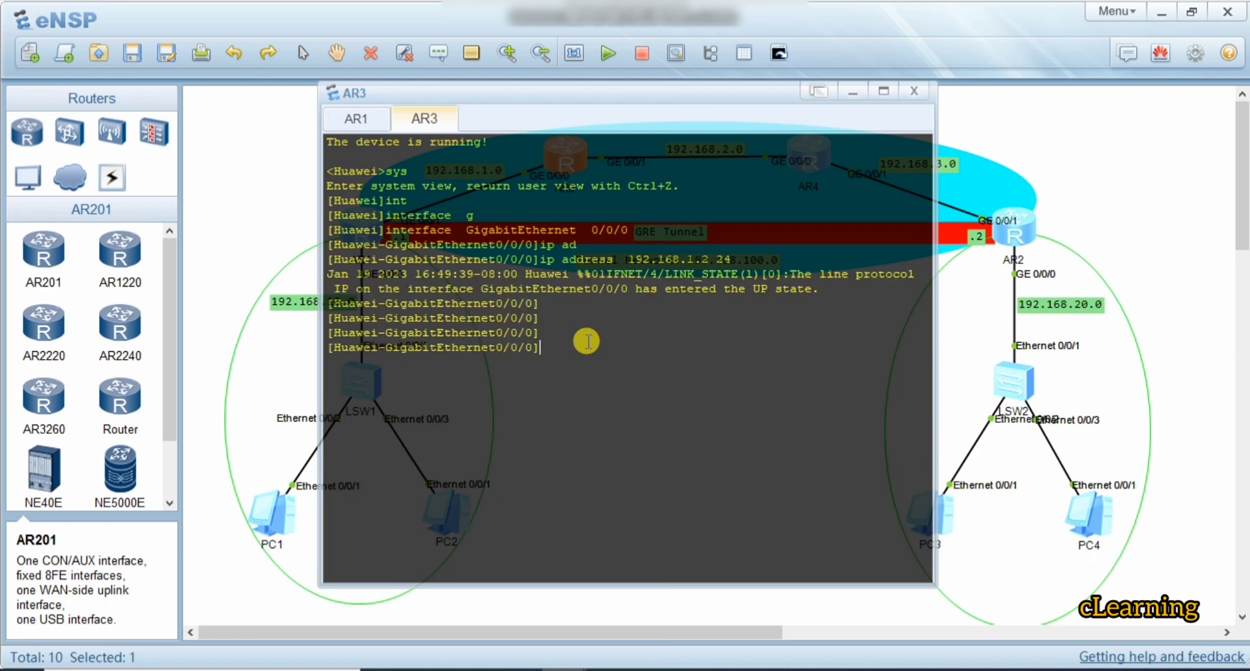
Step: Switch to AR3's GigabitEthernet 0/0/1 interface and assign it IP address 192.168.2.1 with mask length 24
key(Up)
key(Up)
key(BackSpace)
text(1)
key(Return)
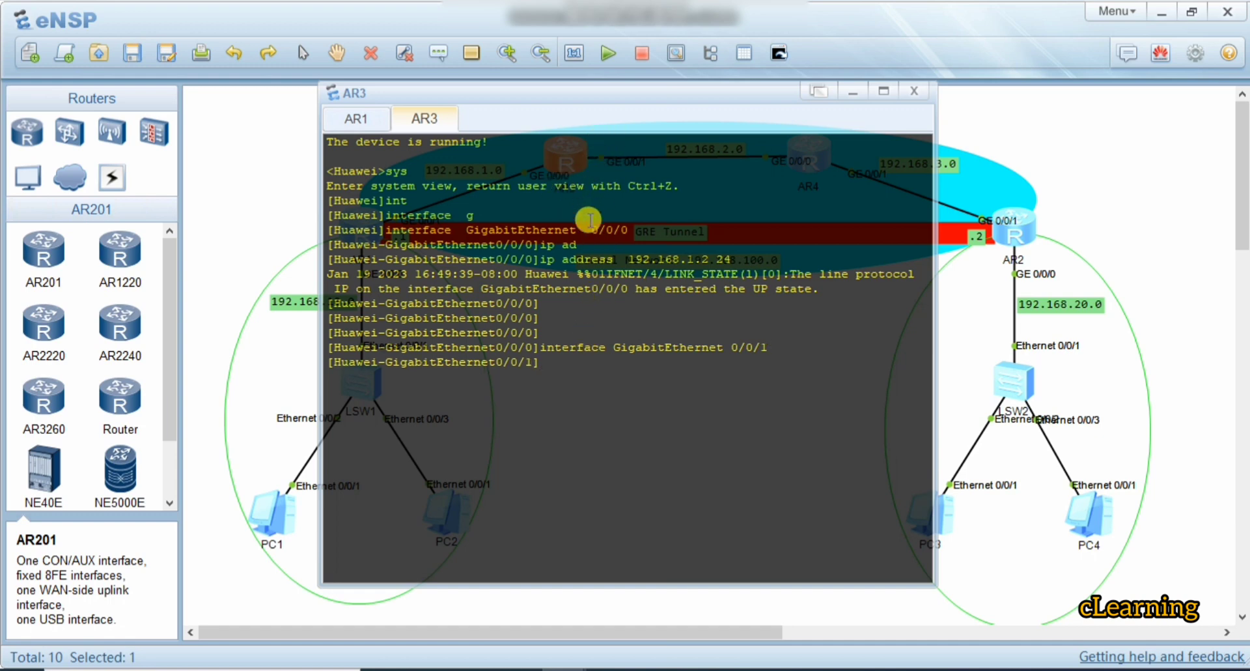
text(ip ad)
key(Tab)
text(1)
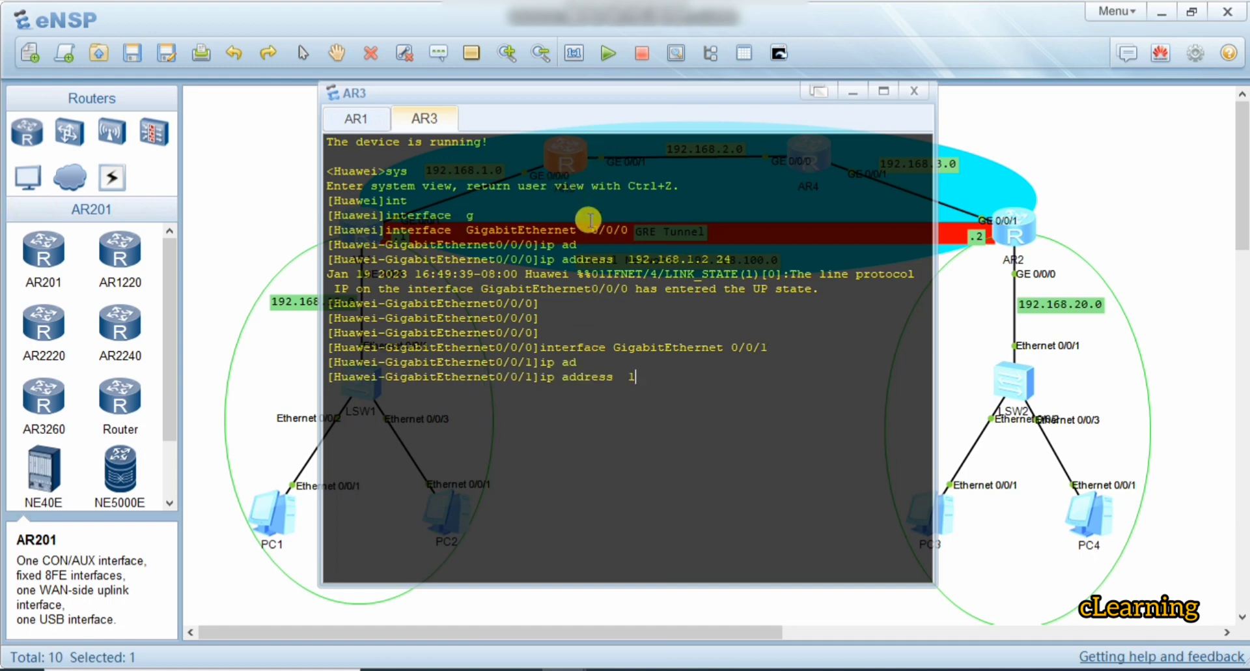
text(92.168.2.1 24)
key(Return)
key(Return)
key(Return)
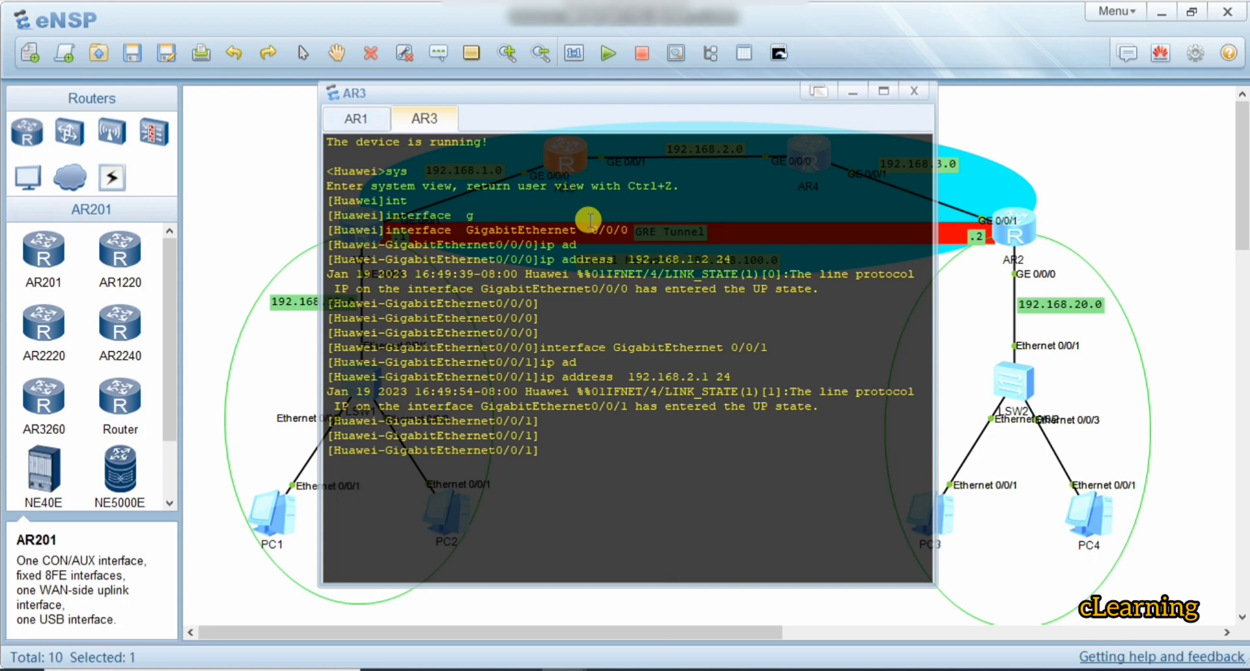
click(1182, 171)
Step: Open router AR4's console and go through system view into interface GigabitEthernet 0/0/0
double_click(802, 149)
text(sys)
key(Return)
text(int)
key(Tab)
text(g)
key(Tab)
text(0/0/0)
key(Return)
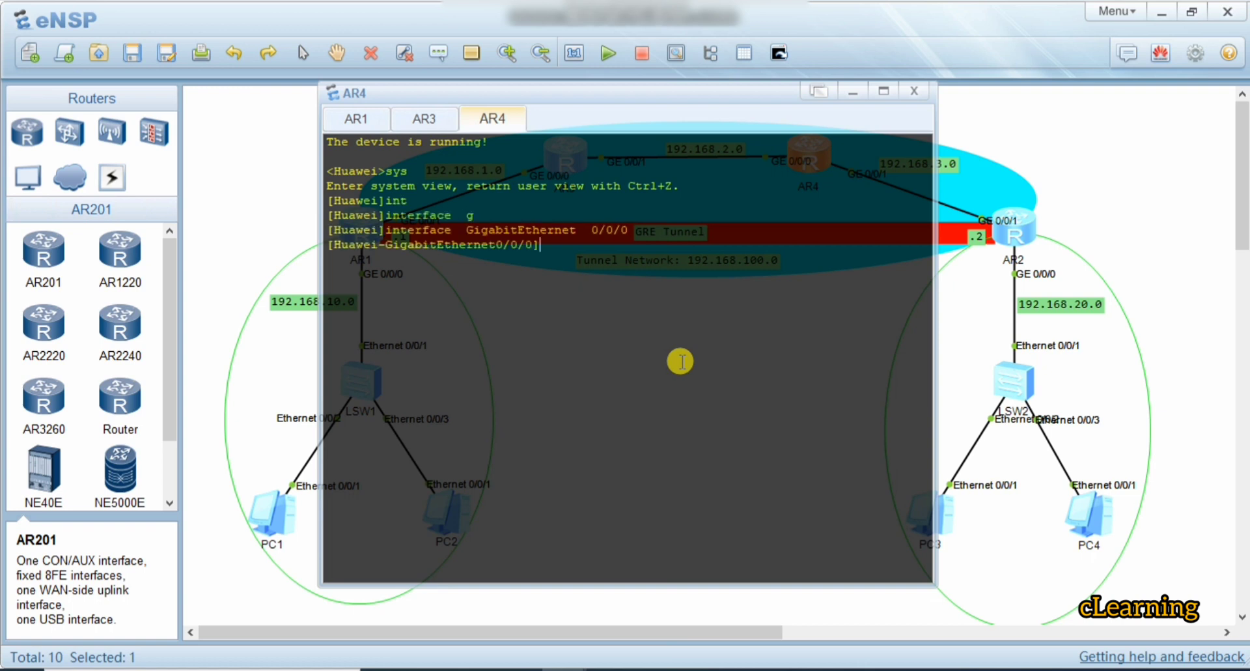
Step: Assign IP address 192.168.2.2 with mask length 24 to AR4's GigabitEthernet 0/0/0 interface
text(ip ad)
key(Tab)
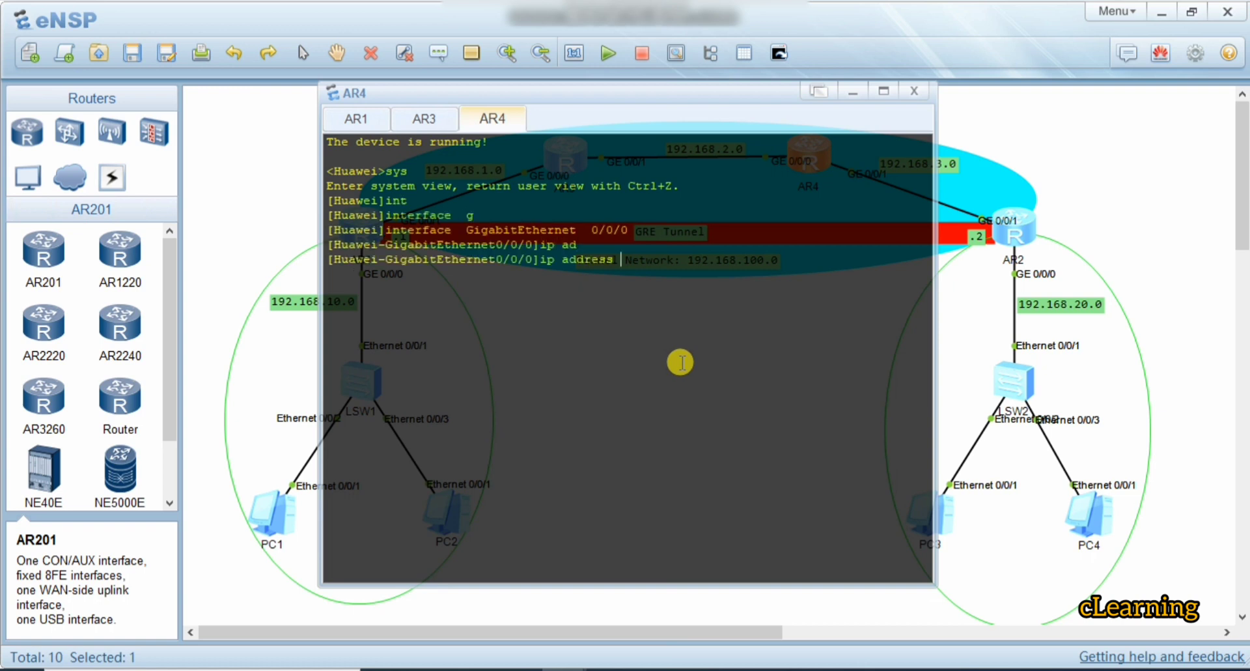
text(192.168.2.2 24)
key(Return)
key(Return)
key(Return)
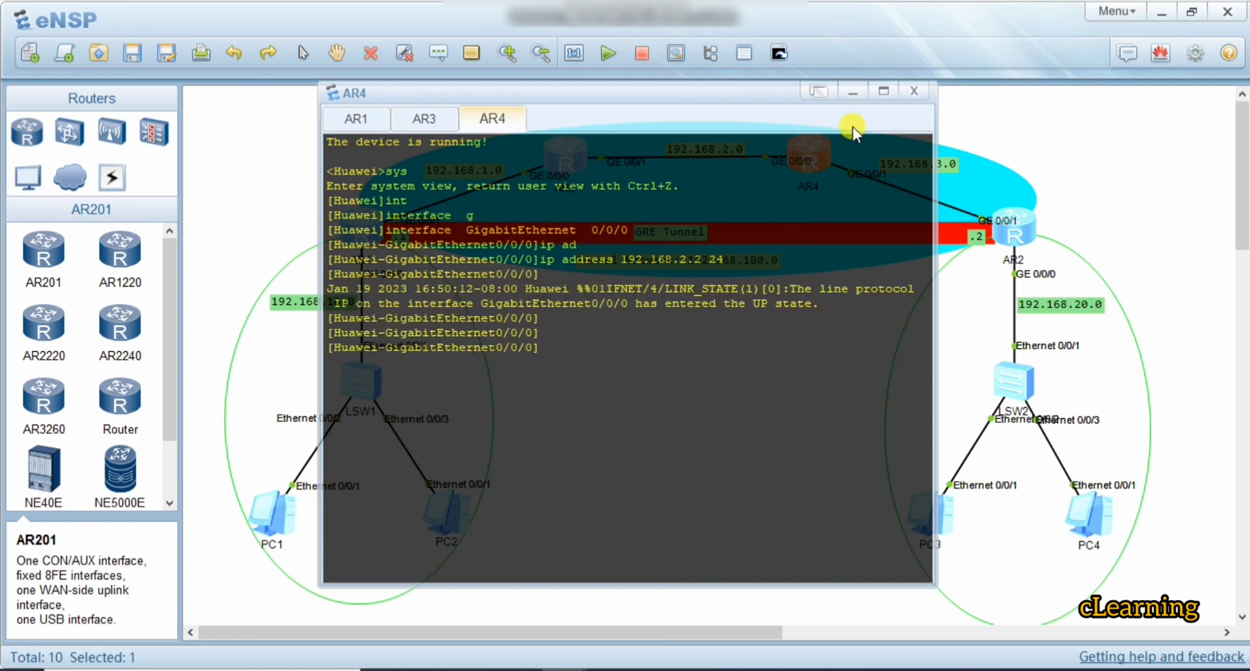
Step: Switch to AR4's GigabitEthernet 0/0/1 interface and assign it IP address 192.168.3.1 with mask length 24
key(Up)
key(Up)
key(BackSpace)
text(1)
key(Return)
text(ip ad)
key(Tab)
text(192)
text(/17)
text(68)
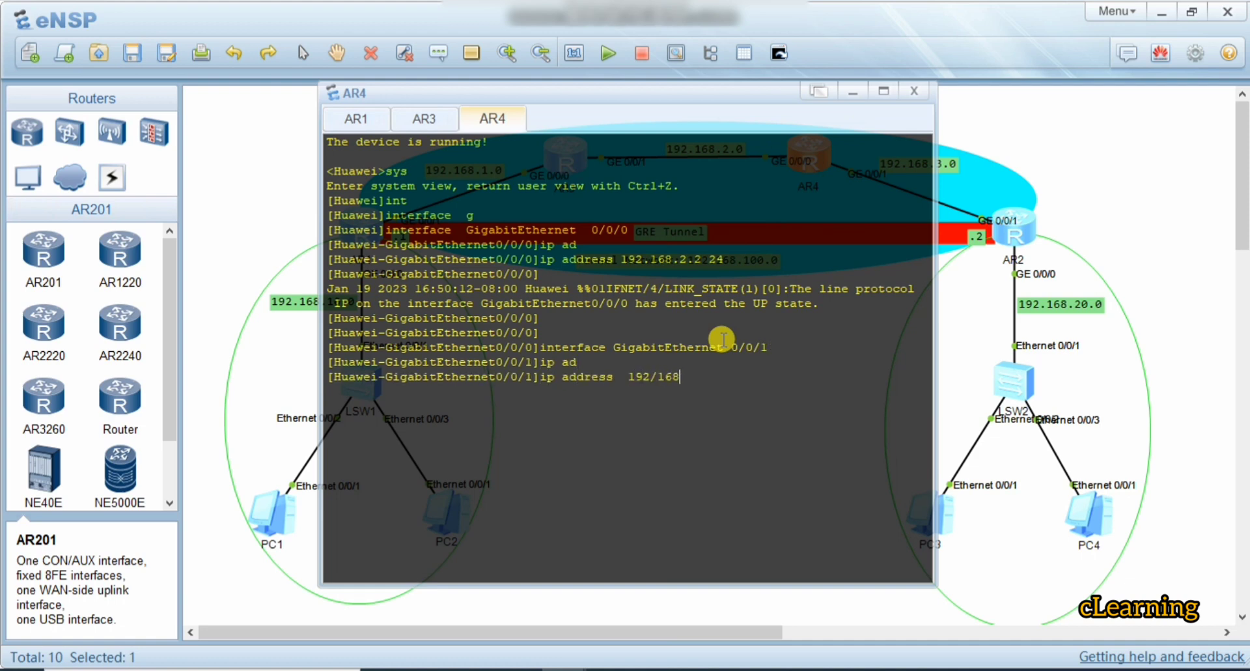
text(/3/1)
key(BackSpace)
key(BackSpace)
key(BackSpace)
key(BackSpace)
key(BackSpace)
key(BackSpace)
key(BackSpace)
key(BackSpace)
text(.168.3.1 24)
key(Return)
key(Return)
key(Return)
key(Return)
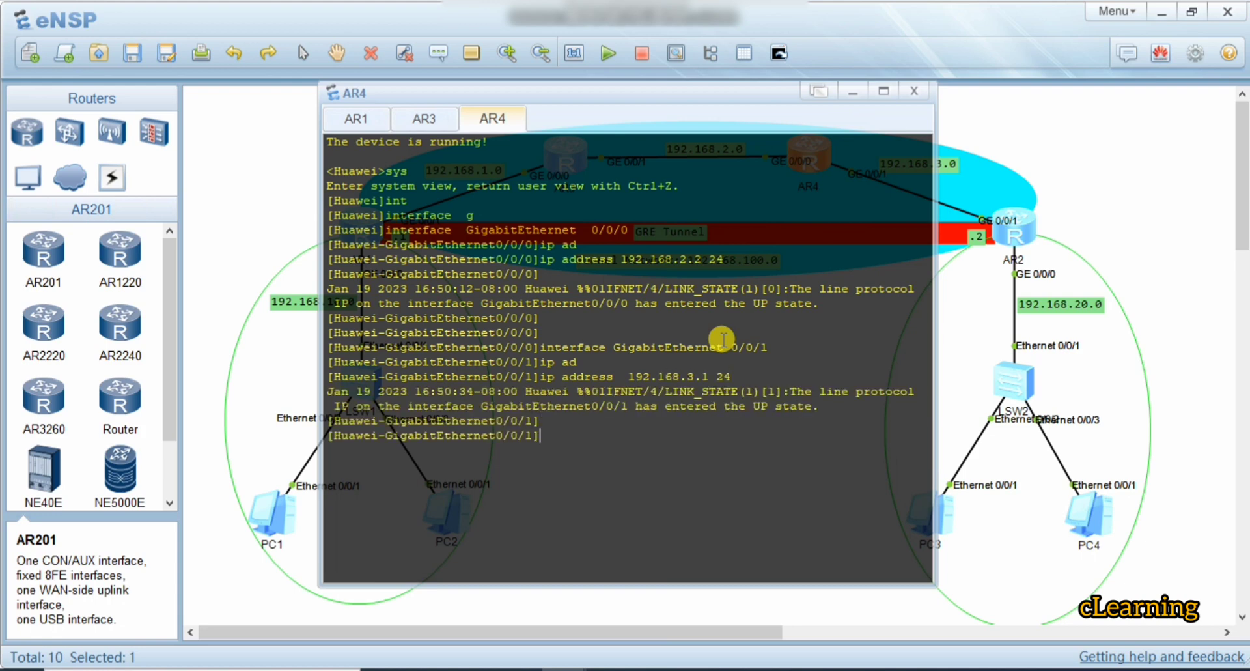
click(1077, 201)
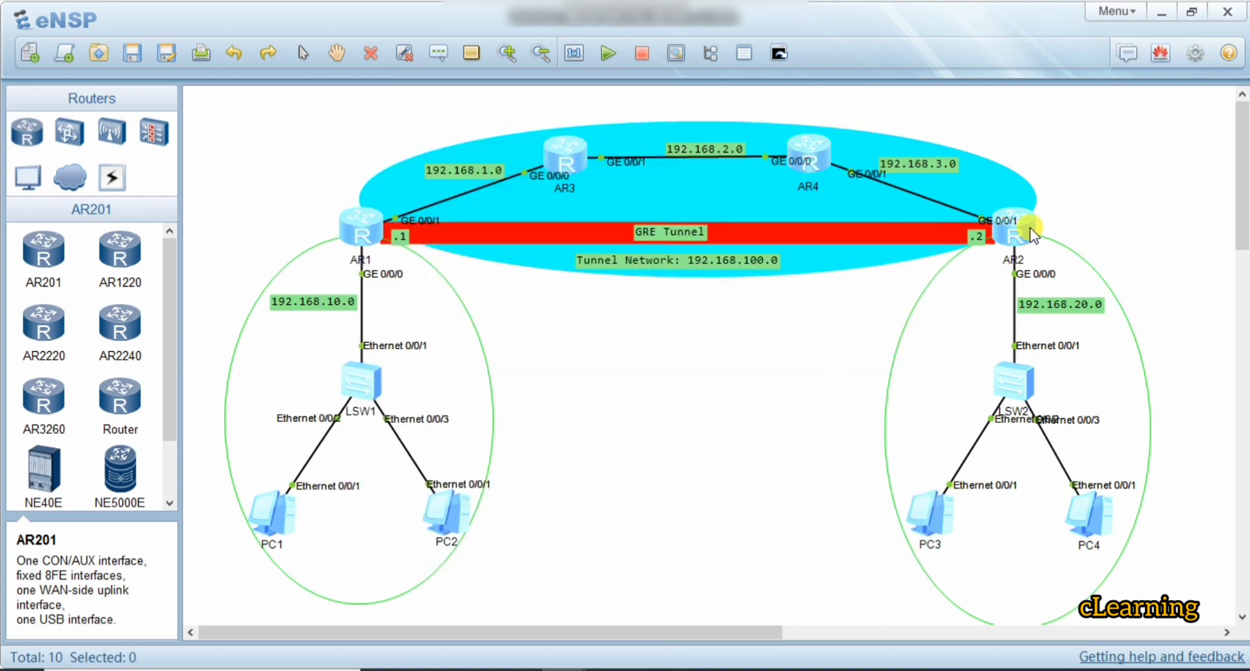
Step: Open router AR2's console and go through system view into interface GigabitEthernet 0/0/1
double_click(1030, 228)
text(sys)
key(Return)
text(int)
key(Tab)
text(g)
key(Tab)
text(0/0/1)
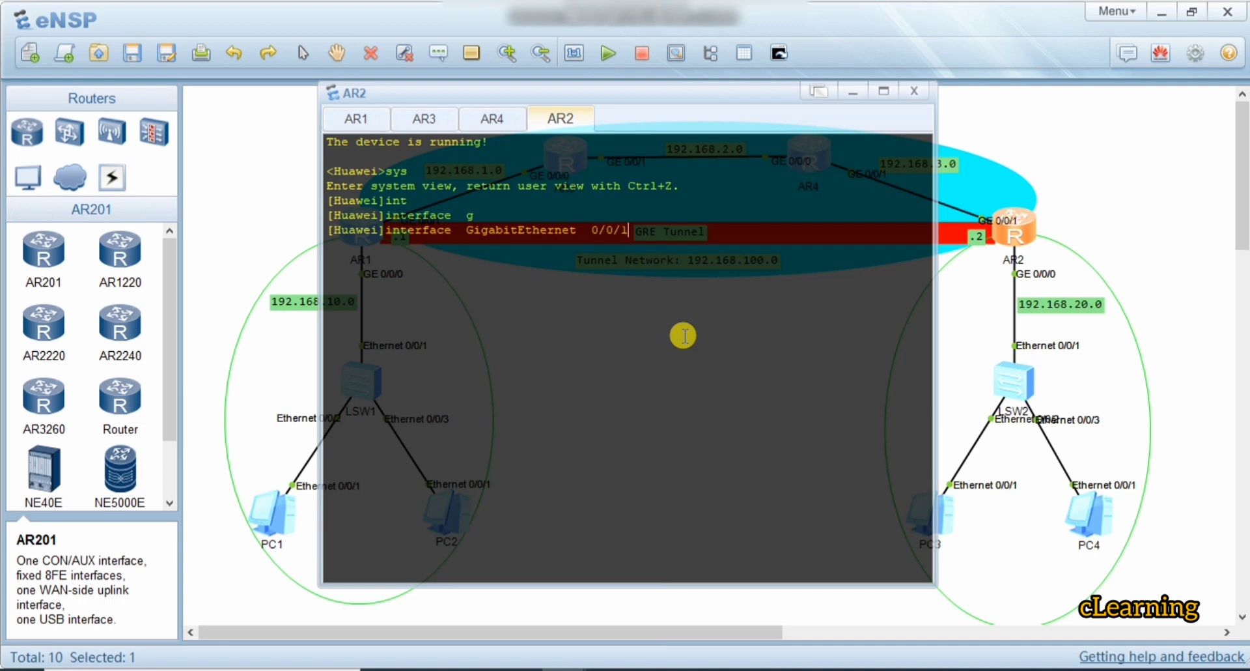
key(Return)
Step: Assign IP address 192.168.3.2 with mask length 24 to AR2's GigabitEthernet 0/0/1 interface
text(ip ad)
key(Tab)
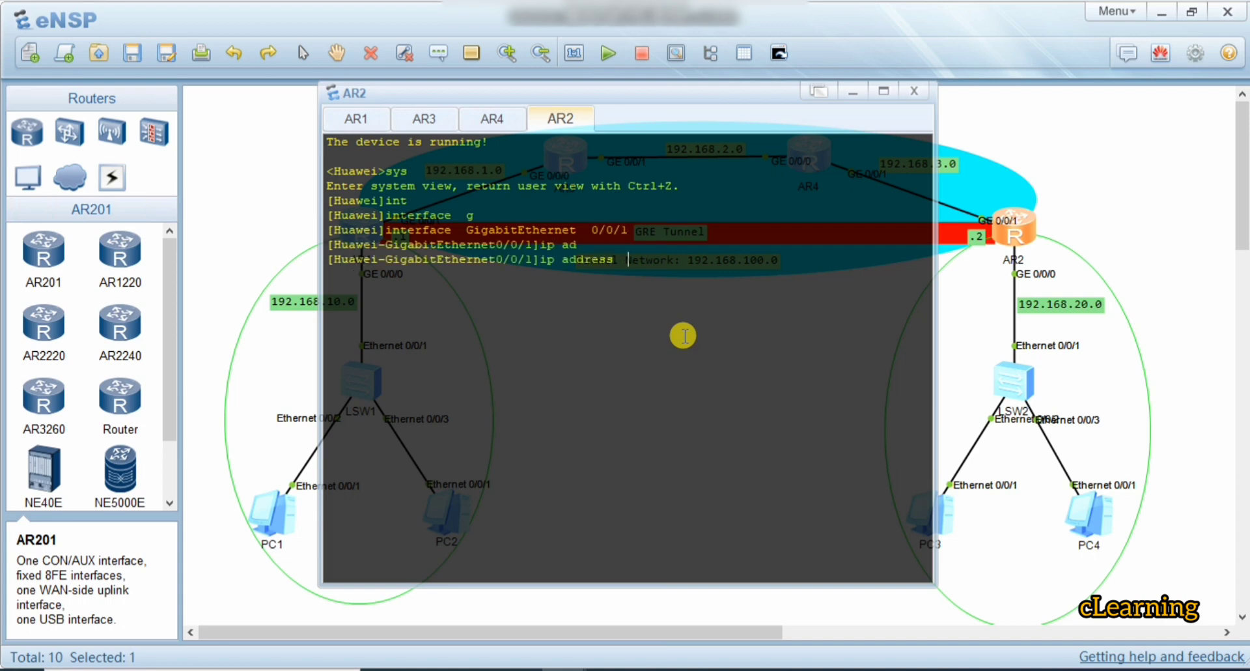
text(192.168.3.2 24)
key(Return)
key(Return)
key(Return)
key(Return)
click(1110, 182)
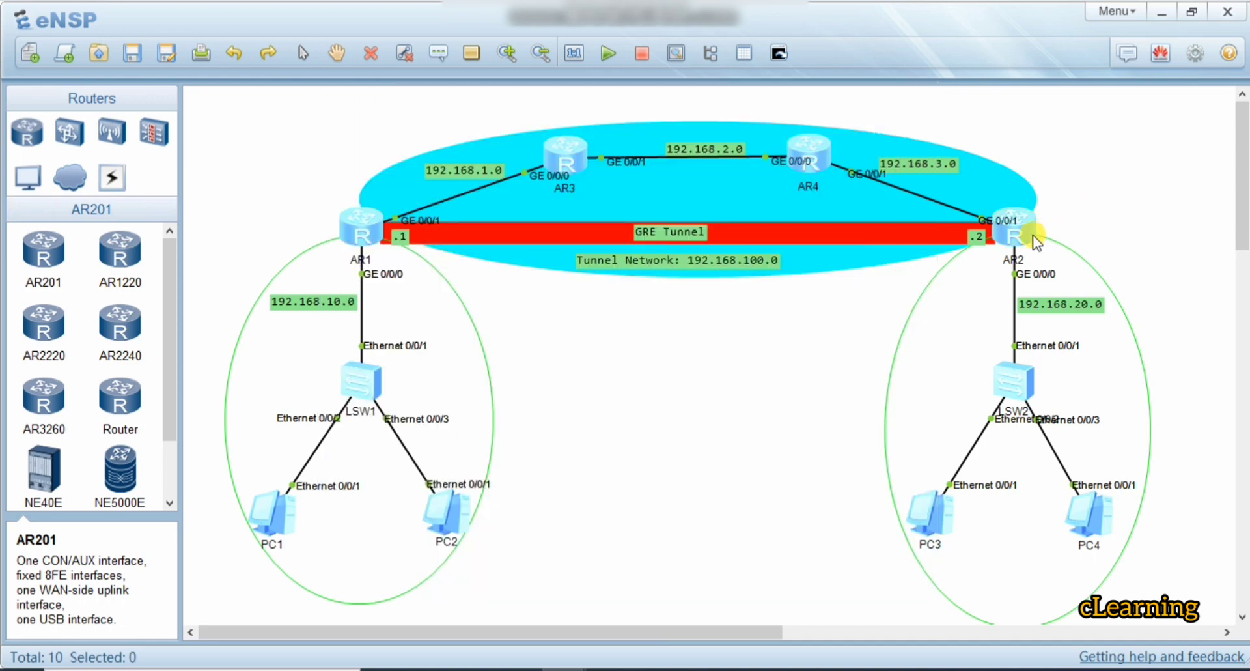
Step: Reopen AR2's console and switch to interface GigabitEthernet 0/0/0
double_click(1019, 220)
key(Up)
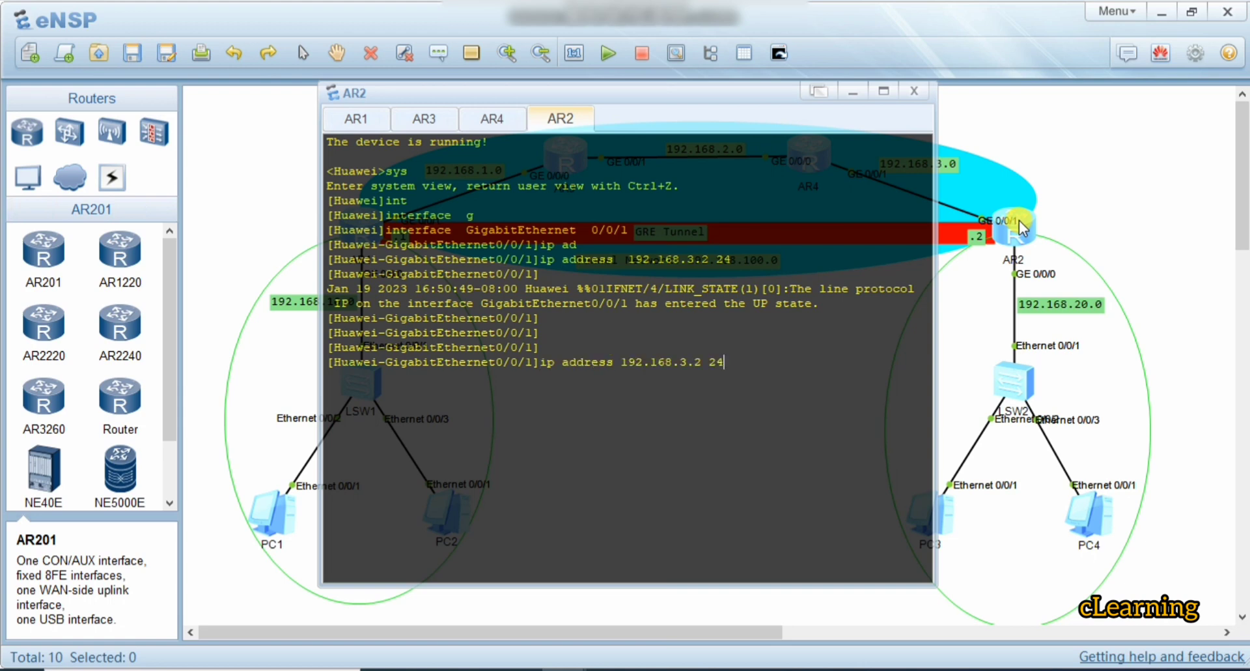
key(Up)
text(0)
key(Return)
Step: Assign IP address 192.168.20.1 with mask length 24 to AR2's GigabitEthernet 0/0/0 interface
text(ip ad)
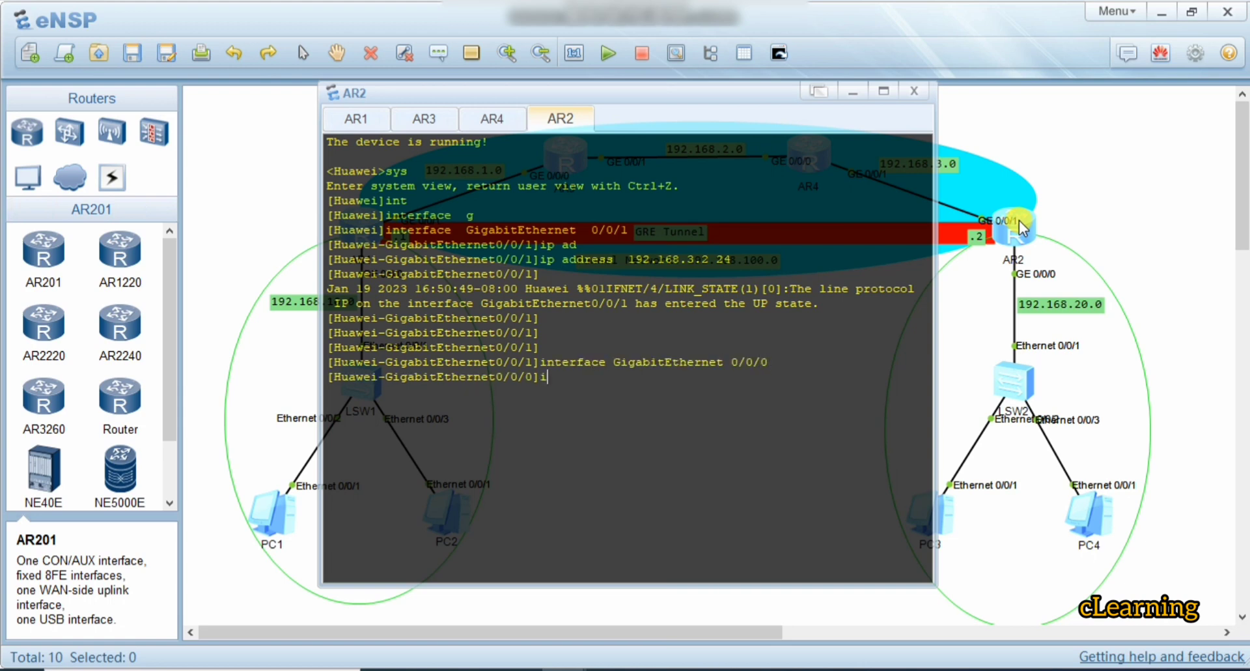
key(Tab)
text(19.16)
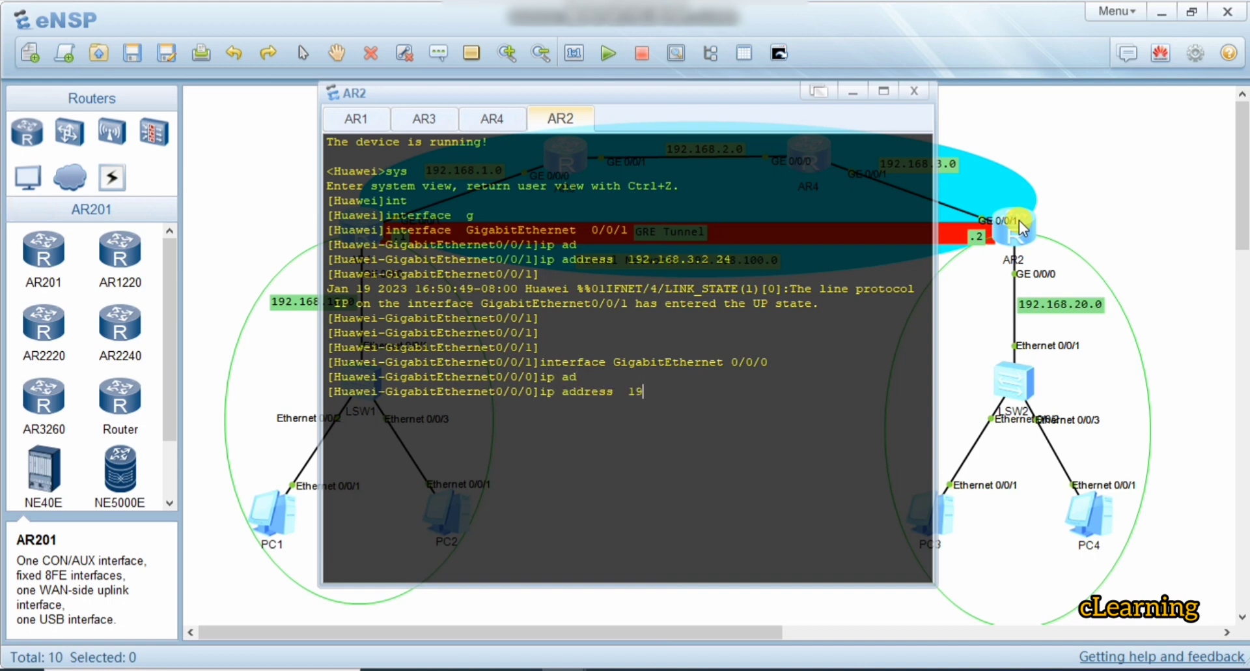
key(BackSpace)
key(BackSpace)
key(BackSpace)
text(2/1)
text(68.20.1 )
text(24)
key(Return)
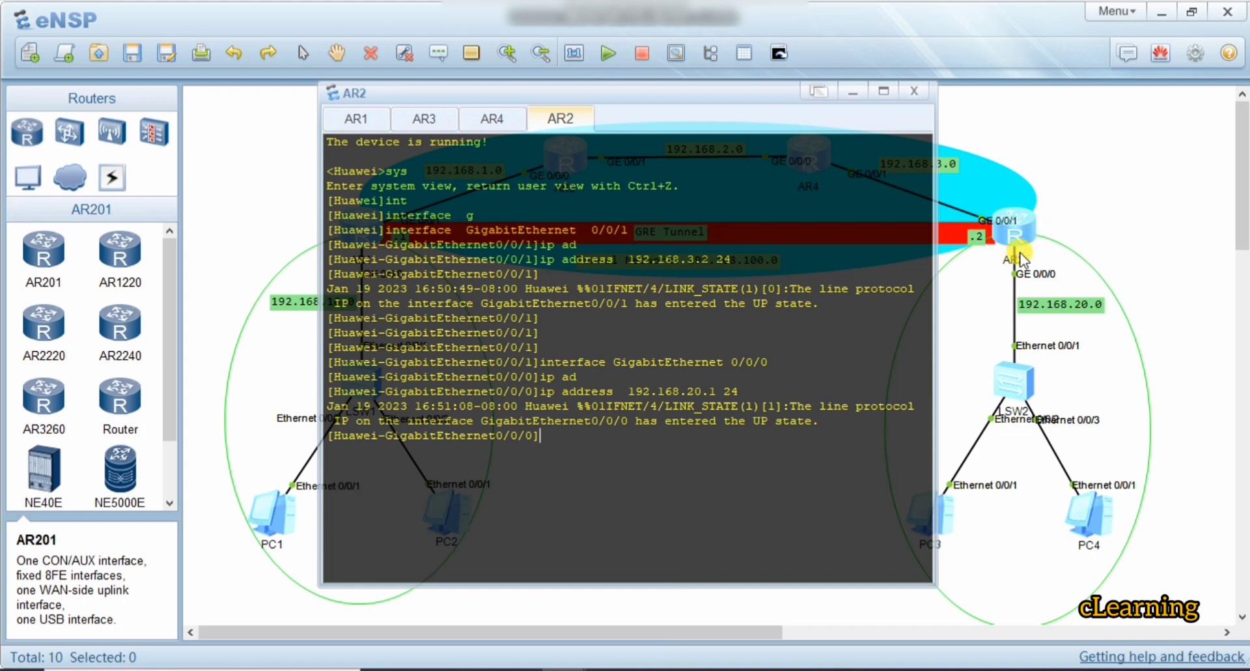
Step: Check PC4's static IP address, subnet mask and gateway settings, and close its configuration window
double_click(1087, 511)
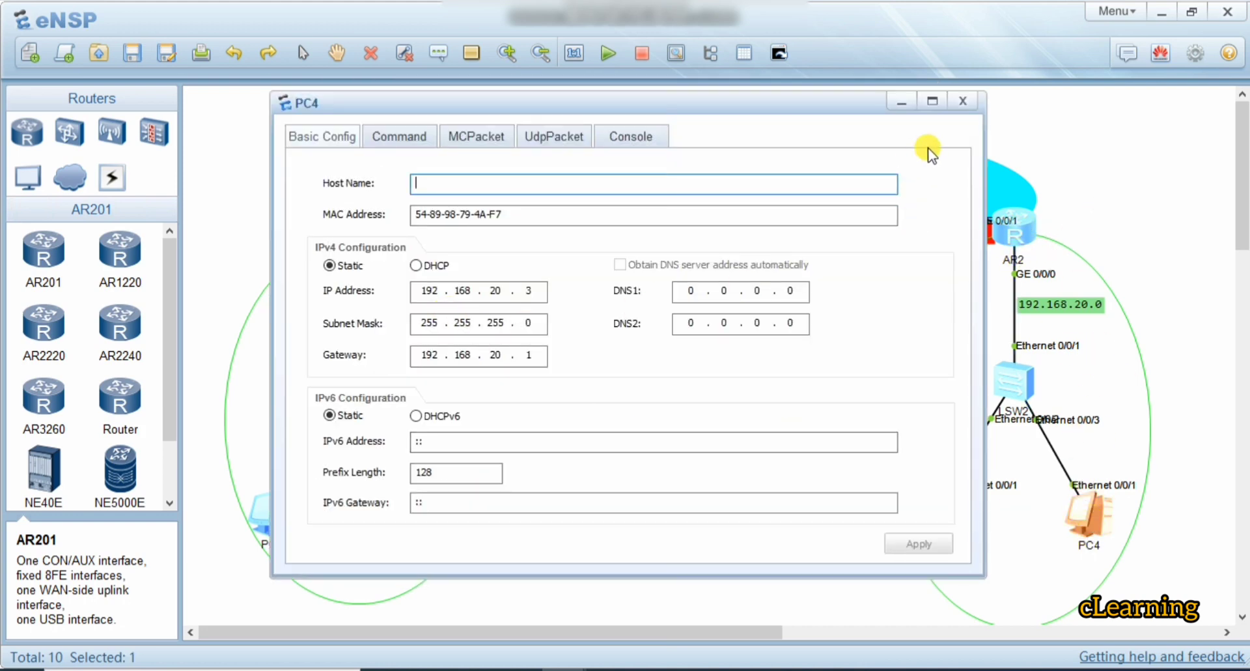
click(963, 101)
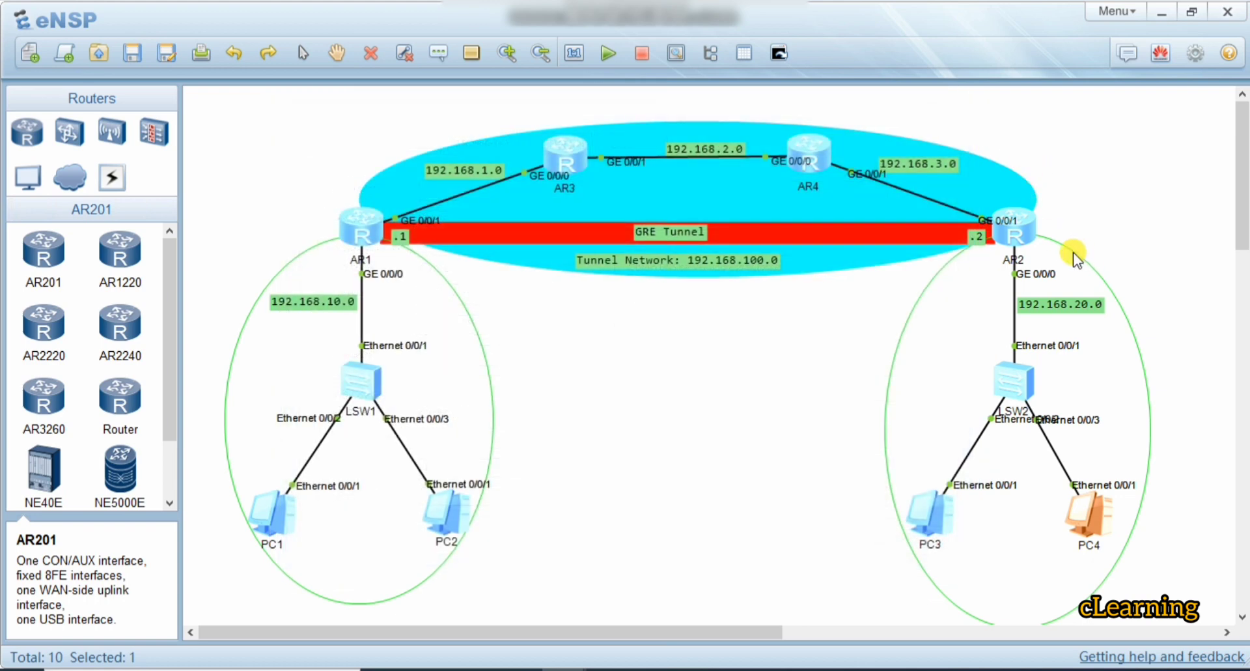
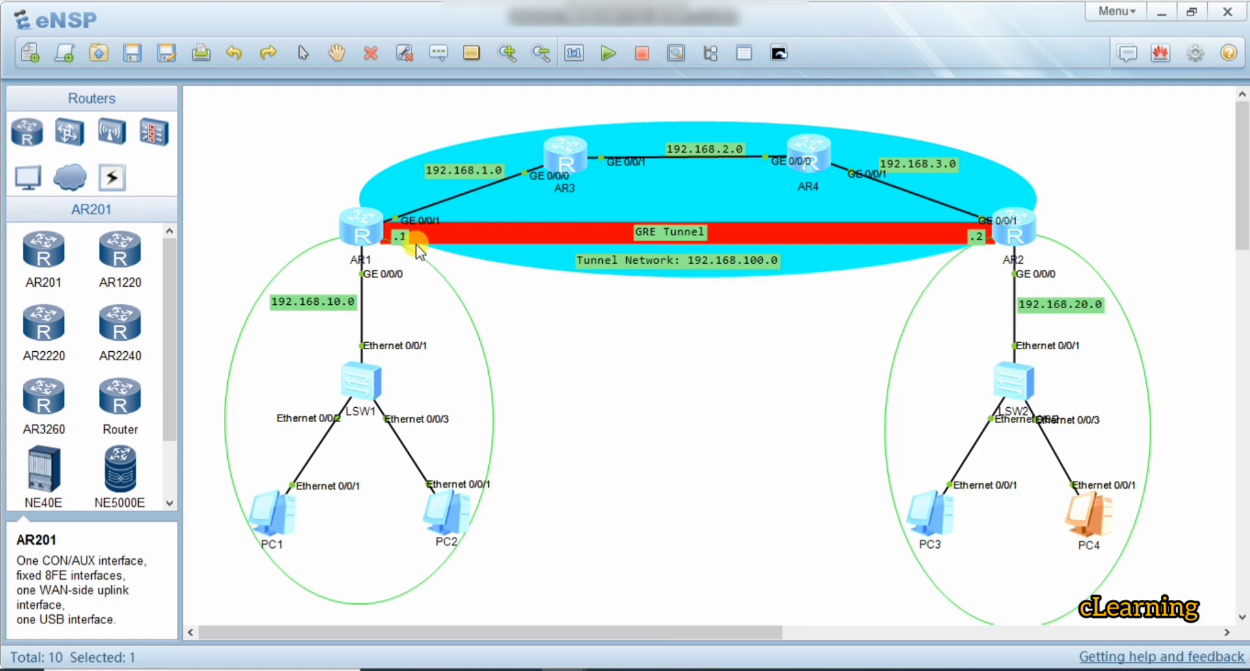
double_click(362, 229)
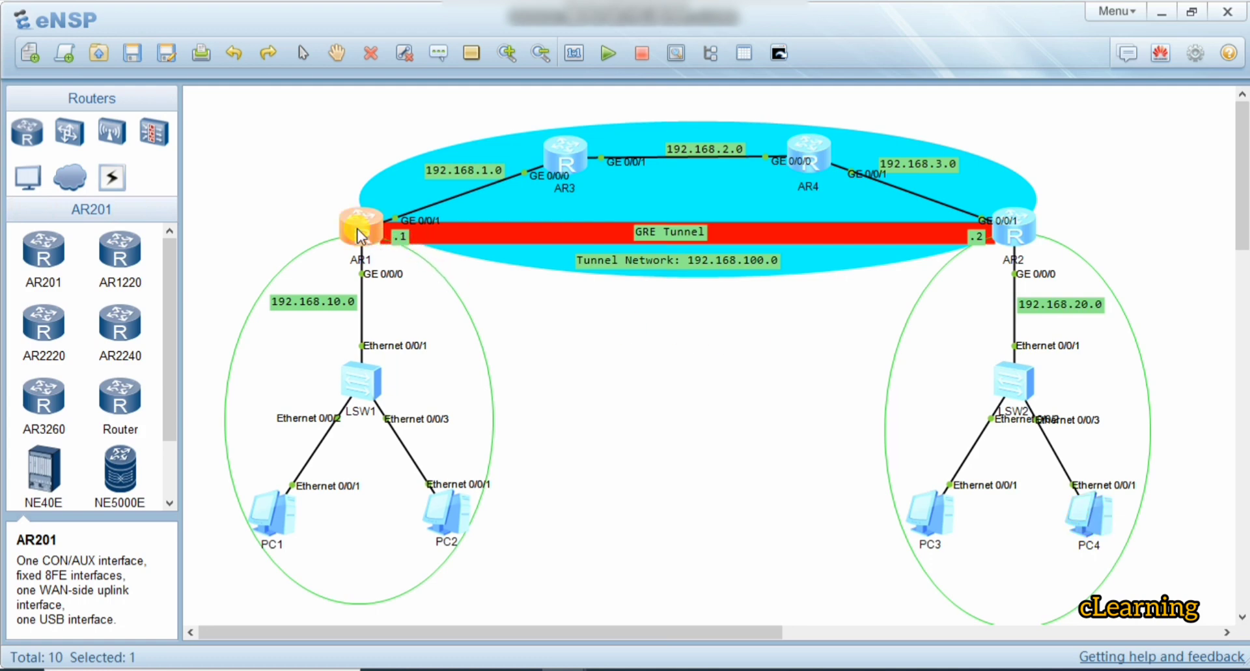
click(1078, 207)
click(1078, 207)
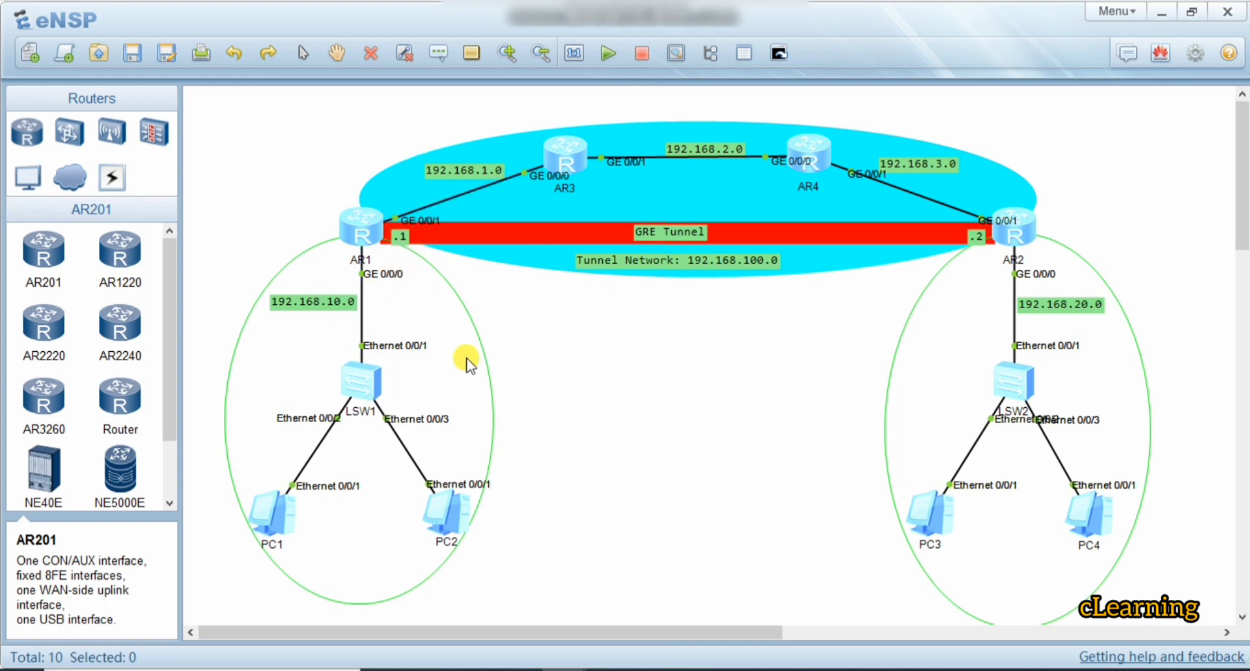
Step: Open AR1's console and leave the GigabitEthernet 0/0/1 interface view to return to system view
double_click(368, 230)
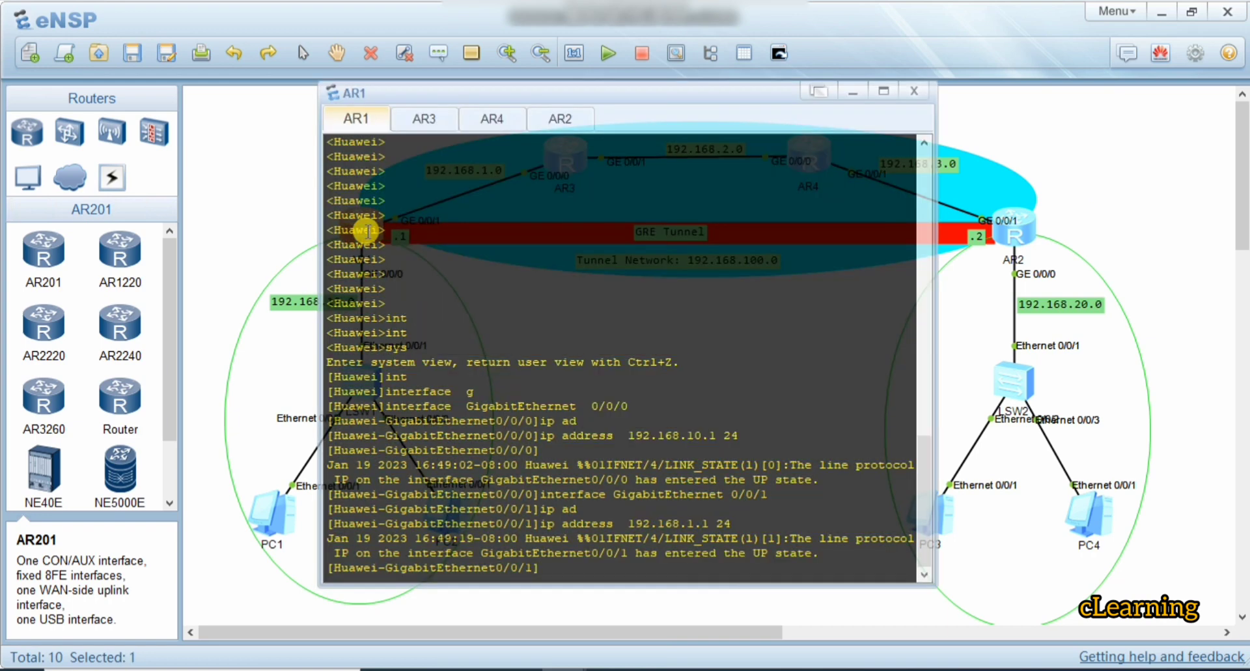
key(Return)
key(Return)
text(q)
key(Return)
key(Return)
key(Return)
Step: Enable RIP on AR1 with the default process and enter its configuration view
text(ip)
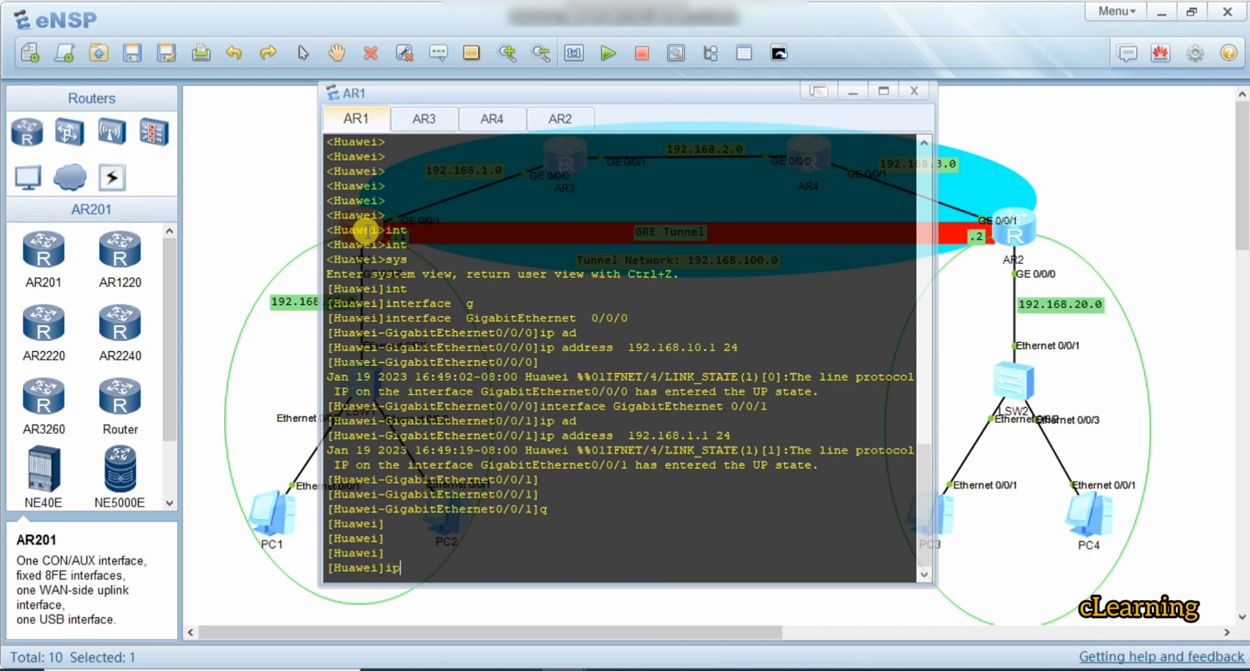
key(BackSpace)
key(BackSpace)
text(rip)
key(Tab)
key(Return)
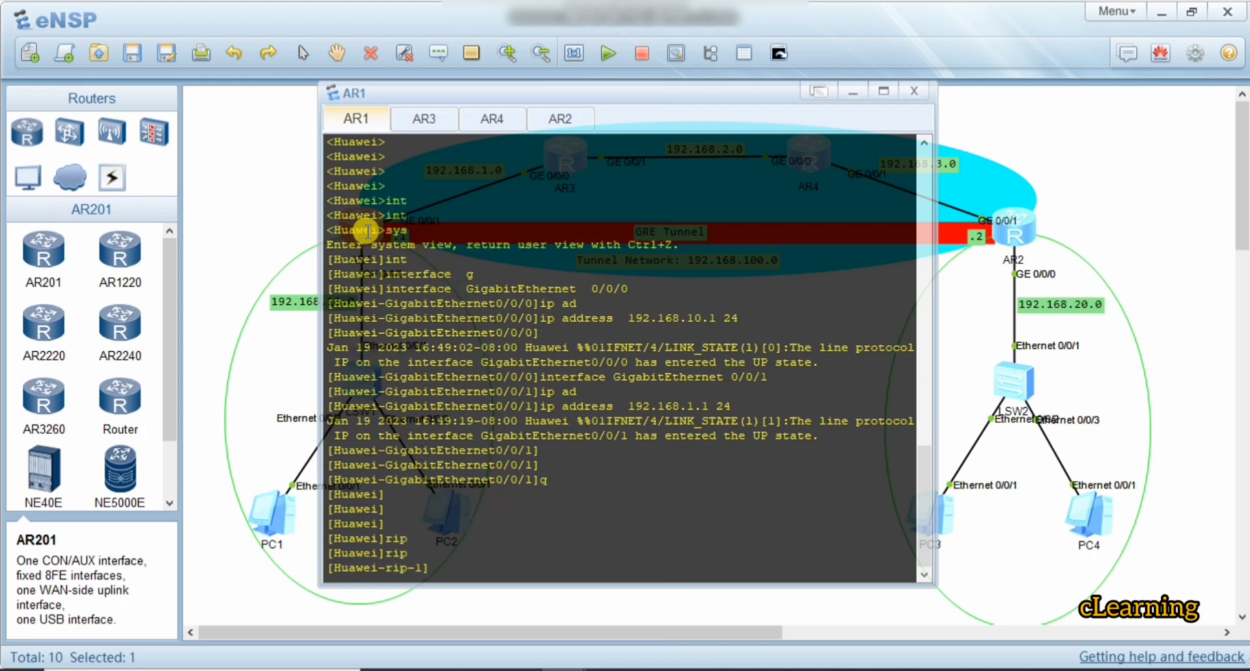
Step: Write the RIP command for network 192.168.1.0 on AR1 and copy it
text(net)
key(Tab)
text(192.1)
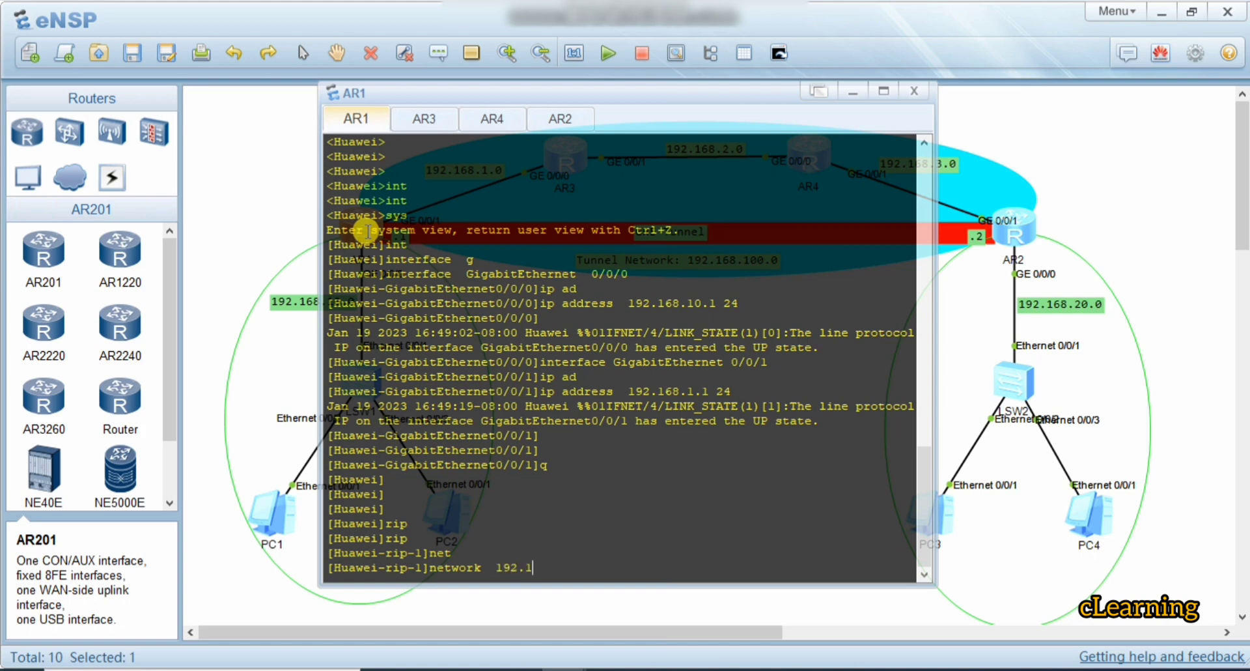
text(68.1.0)
drag(600, 578, 429, 565)
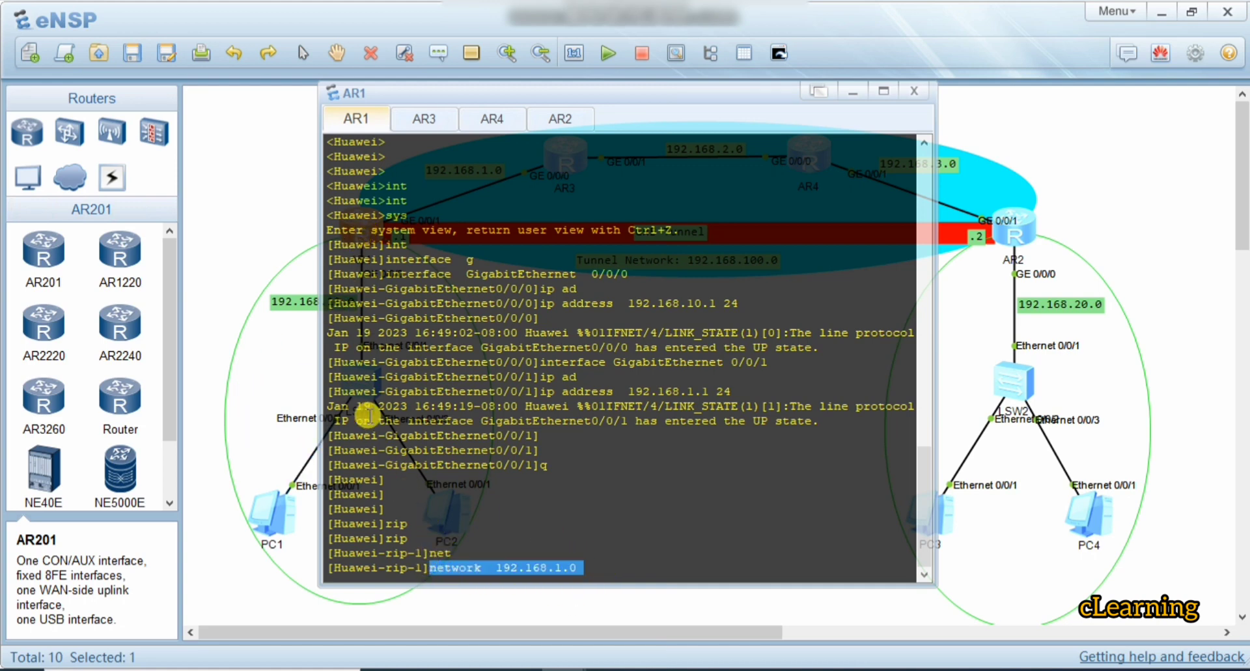
click(299, 343)
Step: Open AR3's console, leave the interface view and enable the default RIP process
double_click(550, 162)
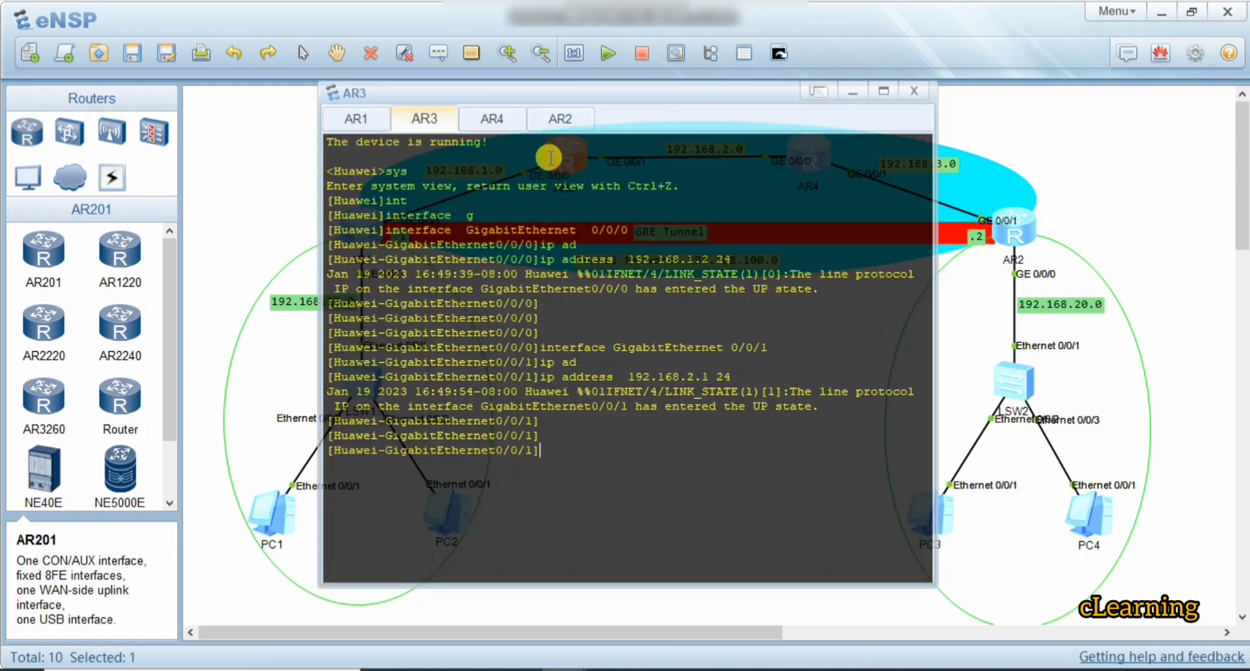
click(521, 419)
text(q)
key(Return)
text(rip)
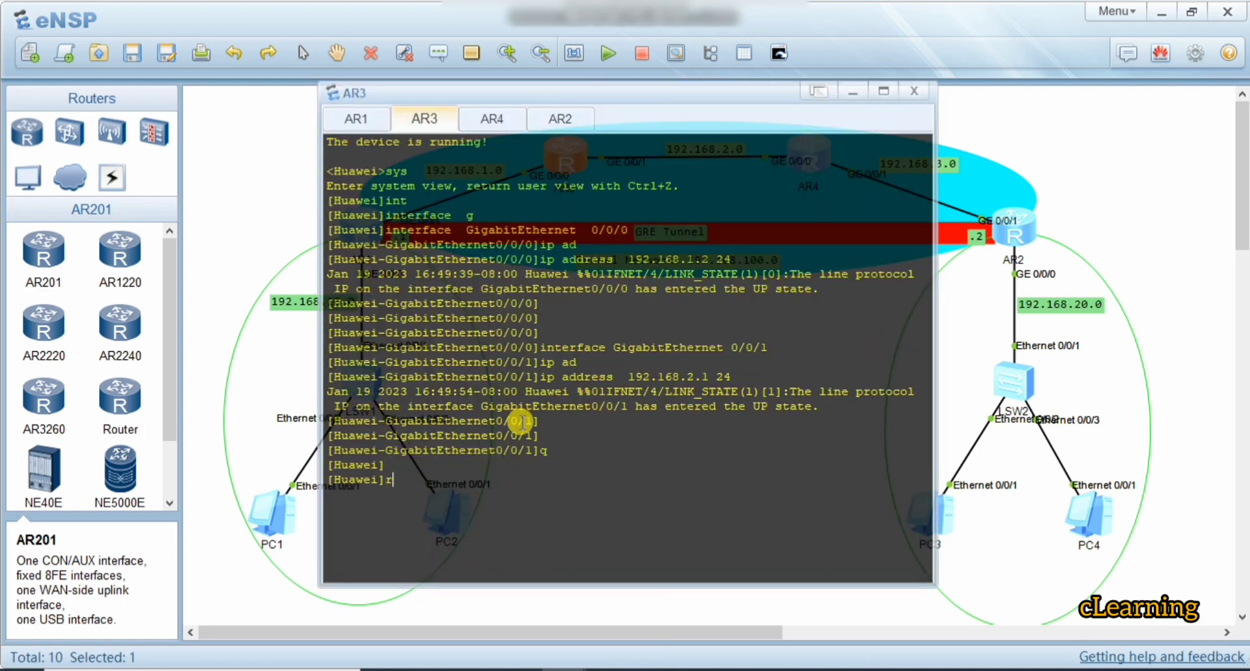
key(Tab)
key(Return)
Step: Advertise networks 192.168.1.0 and 192.168.2.0 in AR3's RIP process
text(network  192.168.1.0)
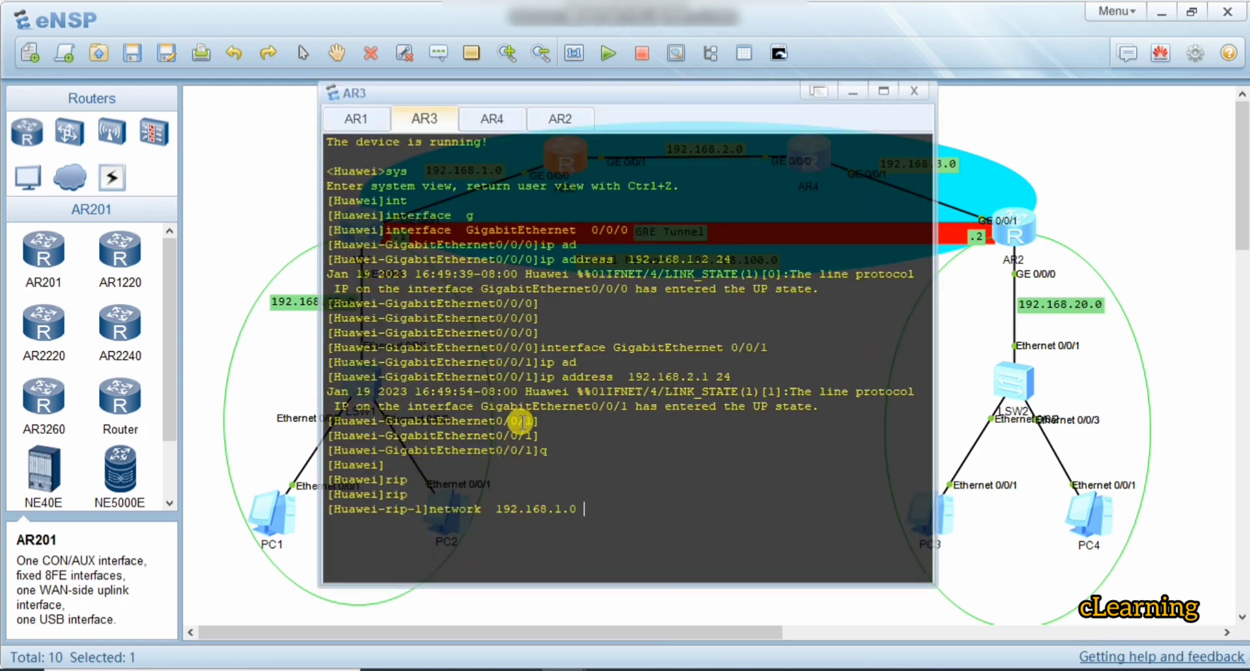
key(Tab)
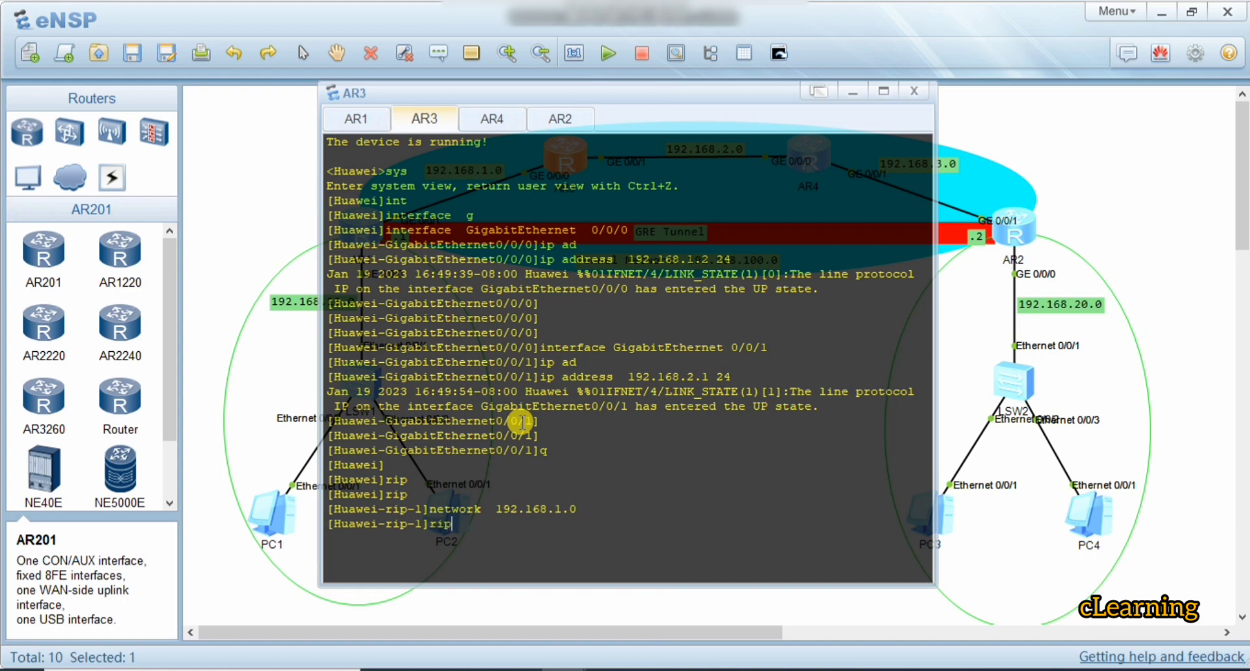
key(Left)
key(BackSpace)
text(2)
key(Return)
click(283, 164)
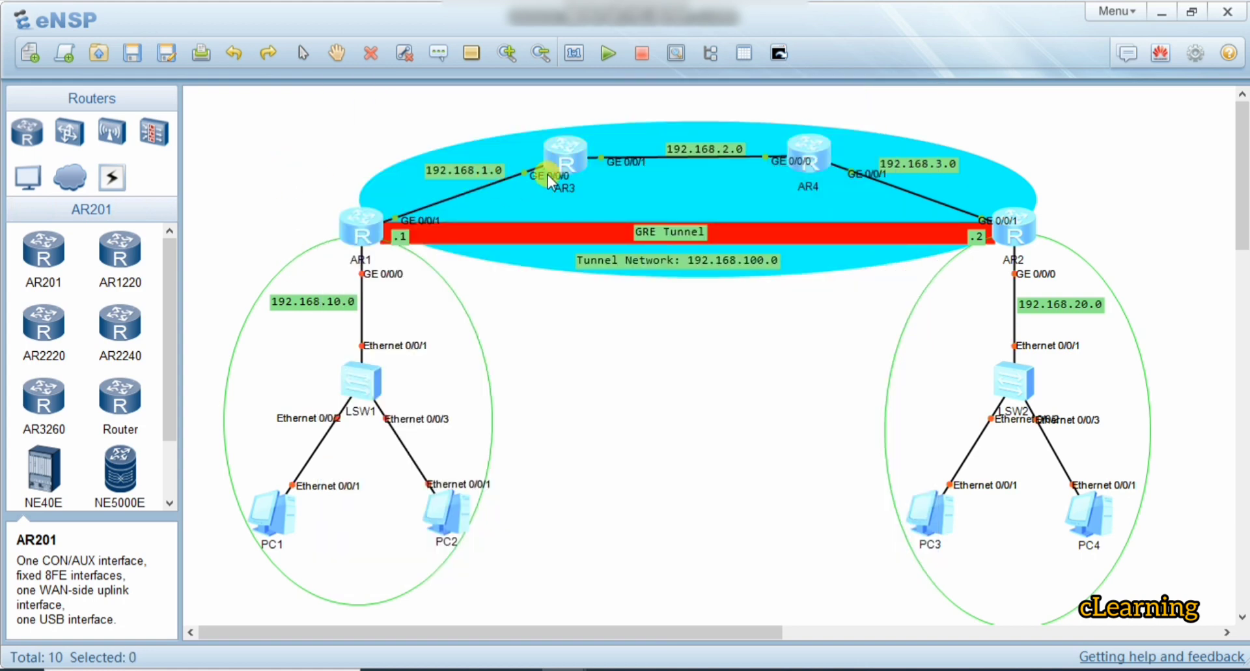
Step: Open AR4's console, leave the interface view and enable the default RIP process
double_click(822, 158)
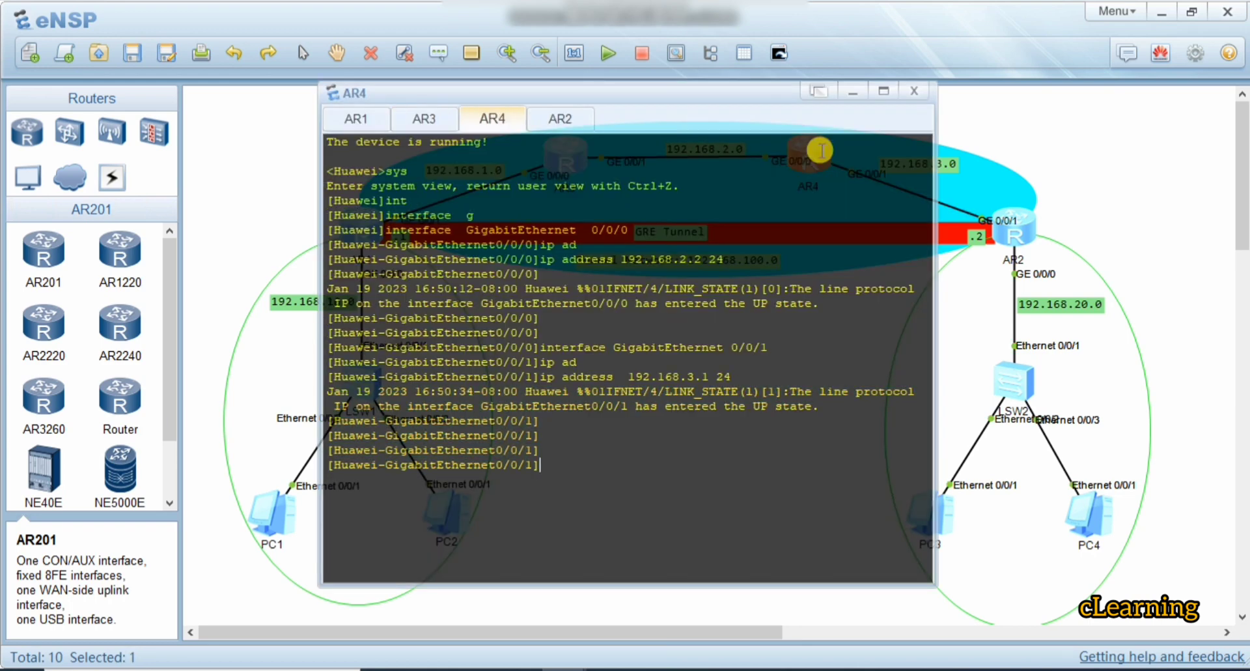
key(Return)
text(ri)
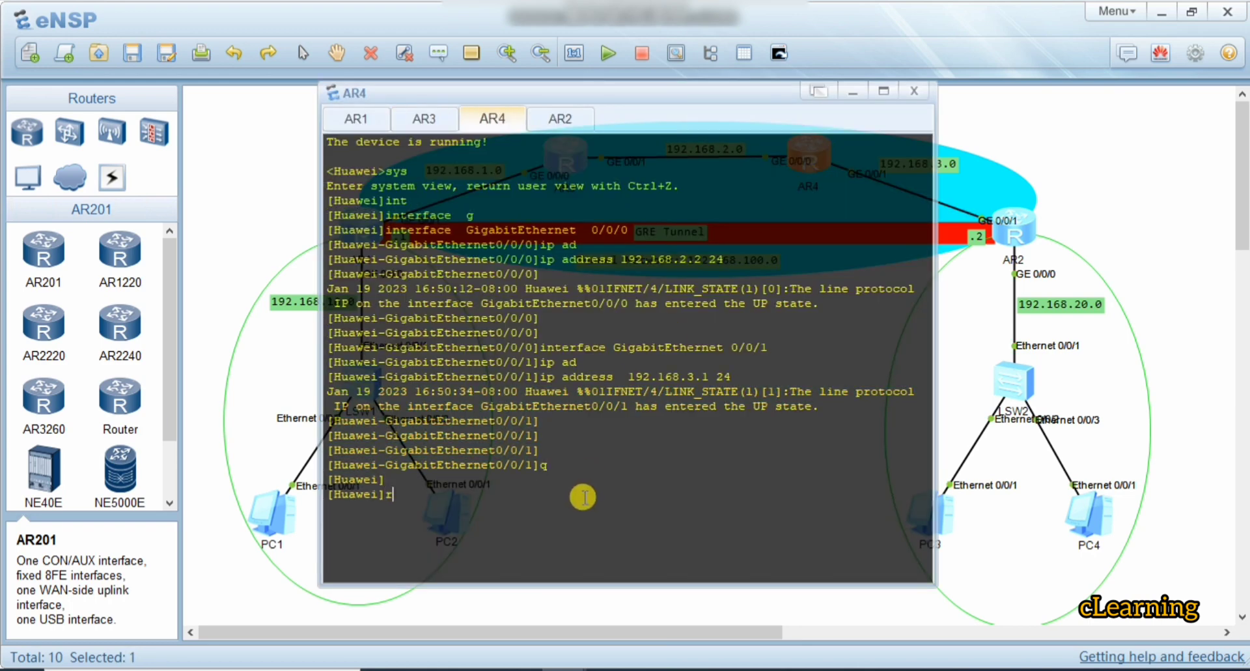
key(Tab)
key(Return)
Step: Advertise networks 192.168.2.0 and 192.168.3.0 in AR4's RIP process
text(network  192.168.1.0)
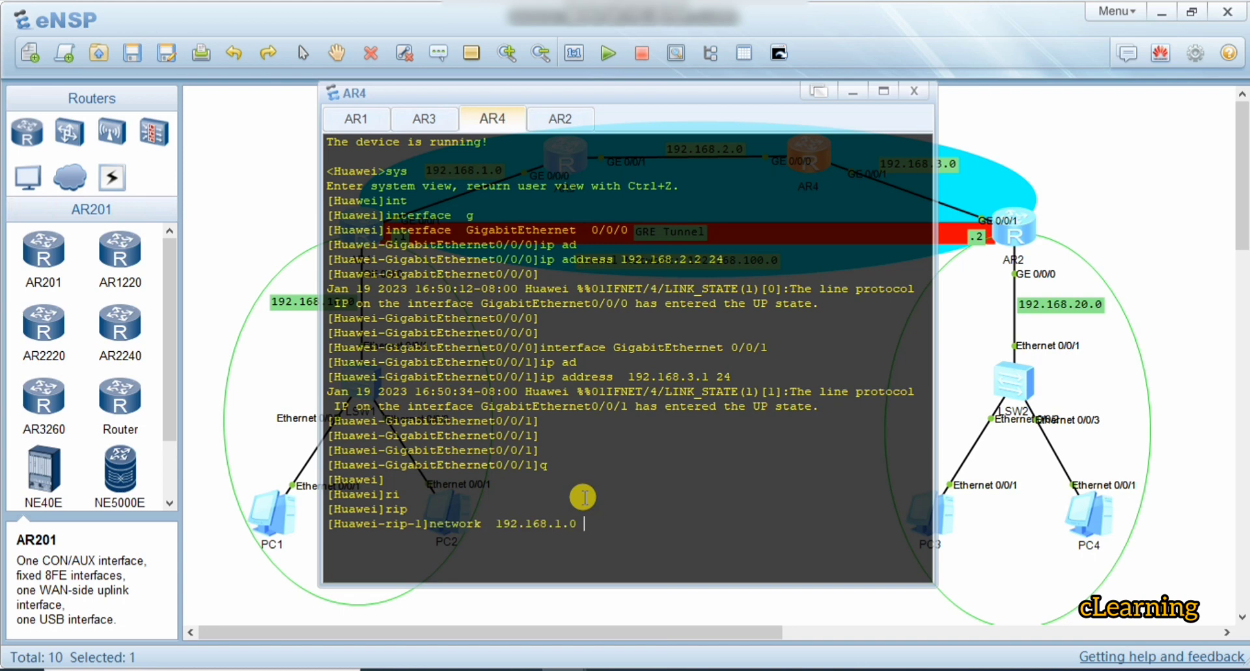
key(BackSpace)
text(2)
key(Return)
key(Up)
key(Left)
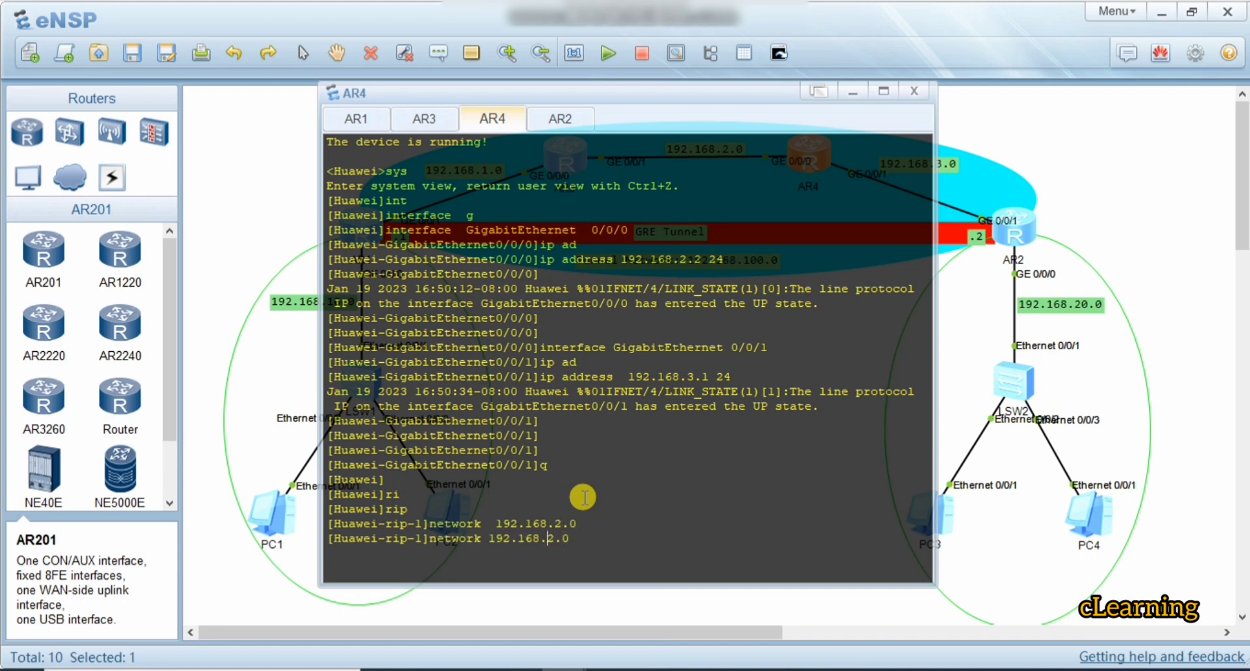
key(BackSpace)
text(3)
key(Return)
click(296, 201)
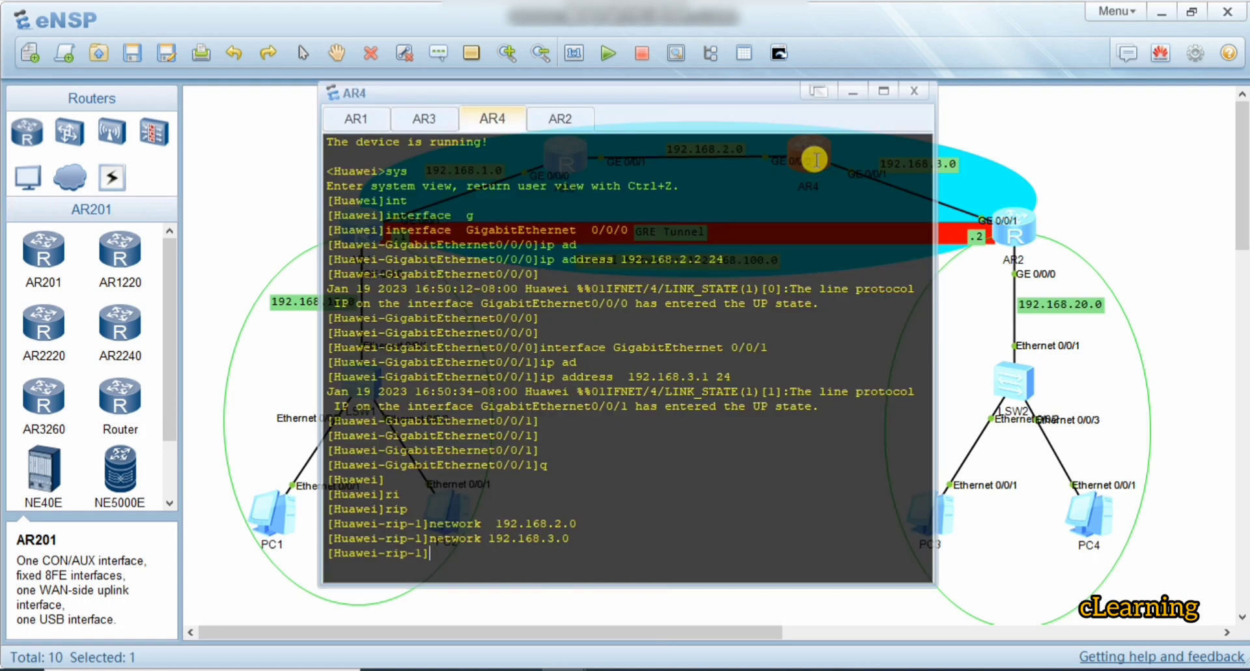
double_click(810, 156)
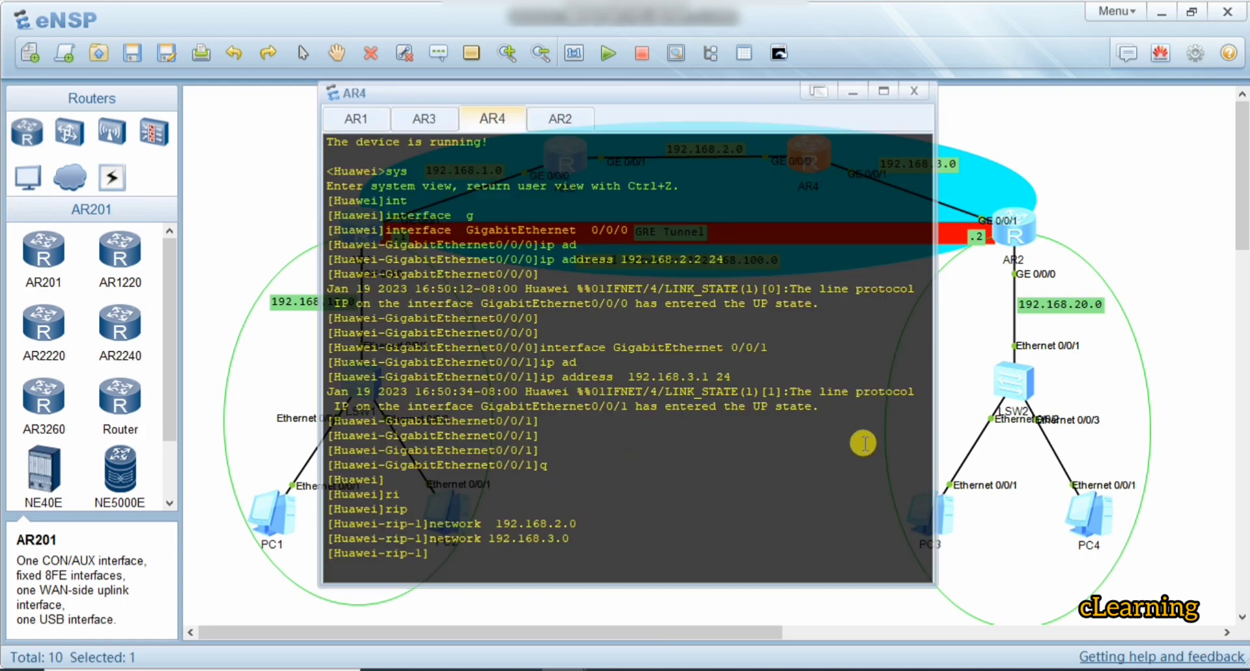
click(943, 364)
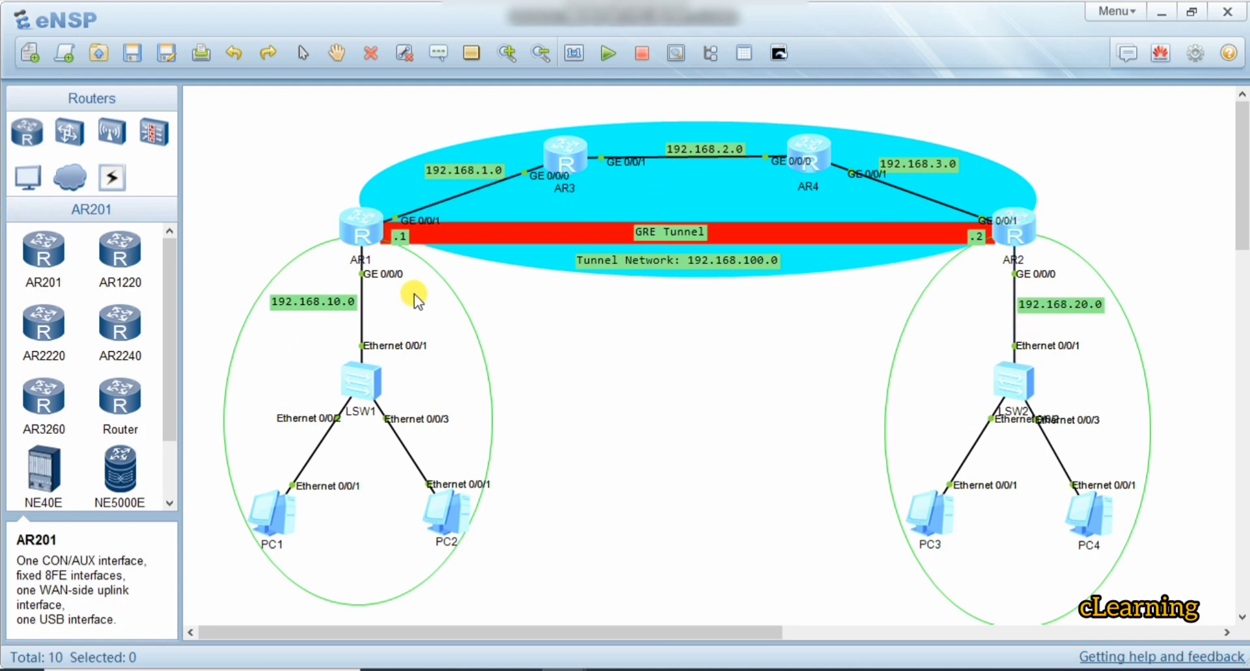
Step: Open AR2's console, leave the interface view and enable the default RIP process
double_click(1003, 219)
text(q)
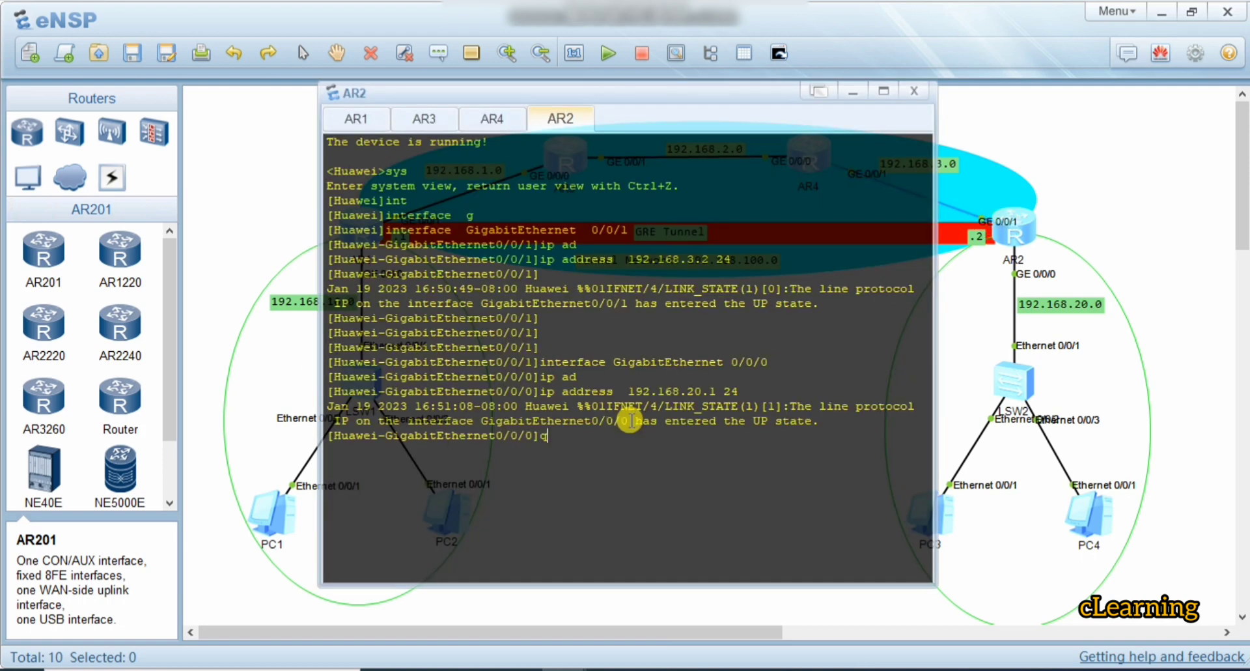
key(Return)
key(Return)
text(ri)
key(Tab)
key(Return)
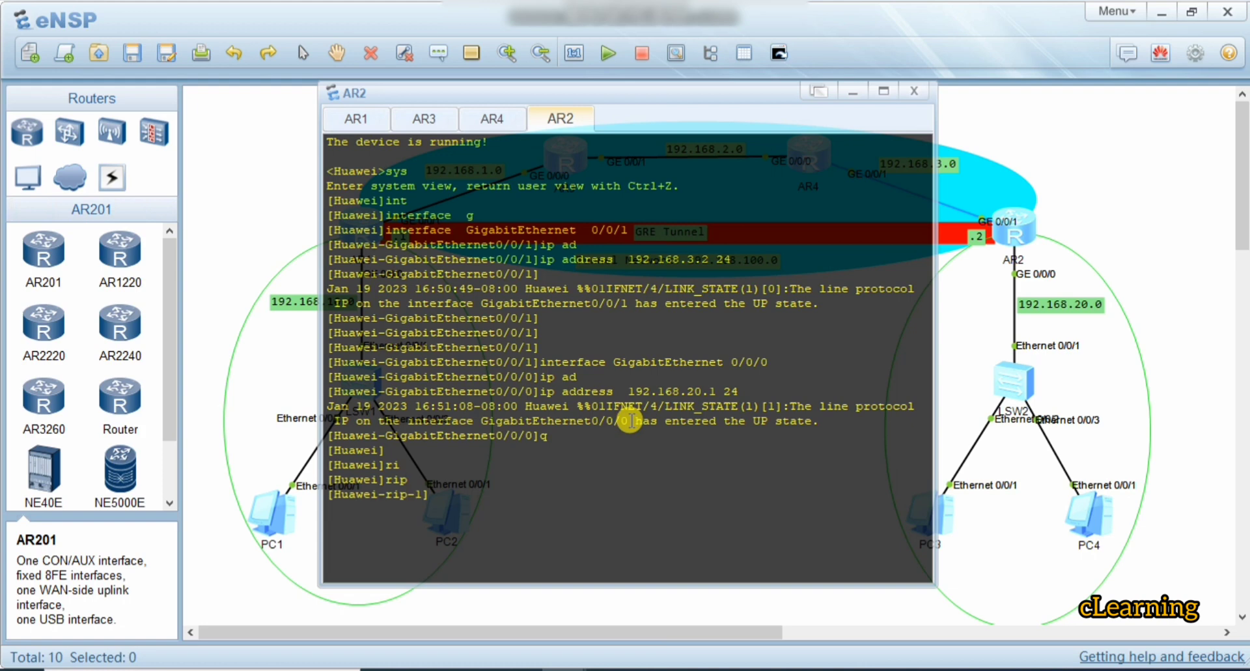
Step: Advertise network 192.168.3.0 in AR2's RIP process
text(network  192.168.1.0)
key(BackSpace)
text(3)
key(Return)
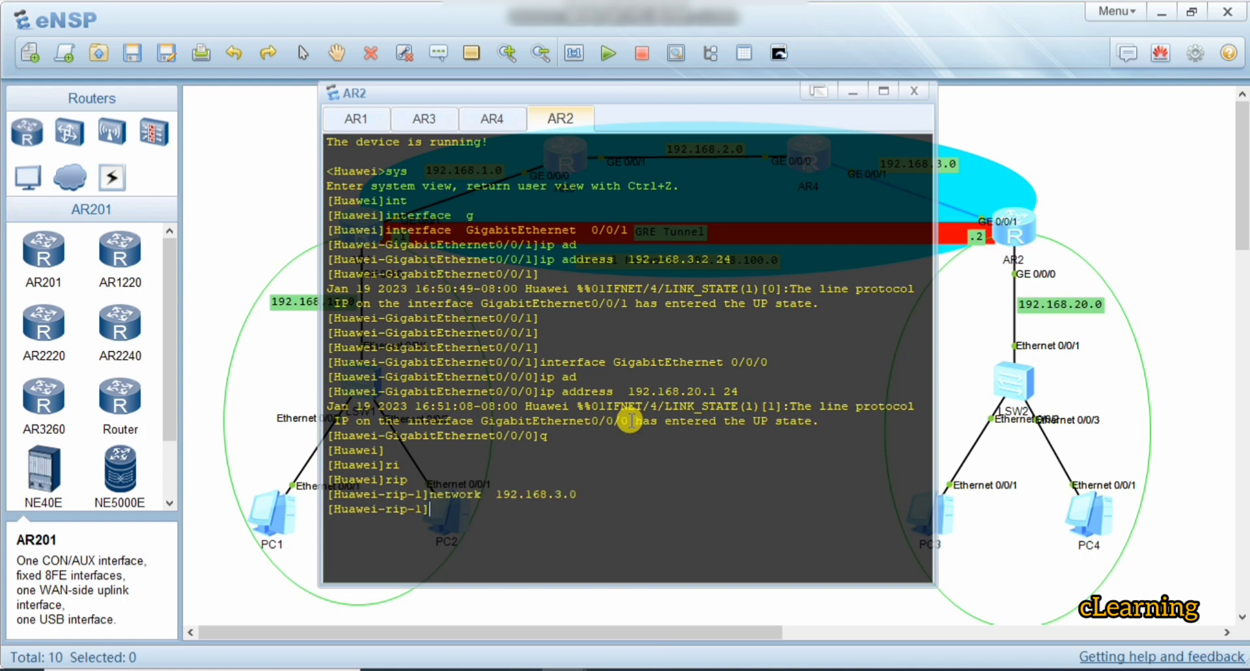
click(959, 271)
Step: Return to AR1's console and submit the pending RIP command for network 192.168.1.0
double_click(371, 223)
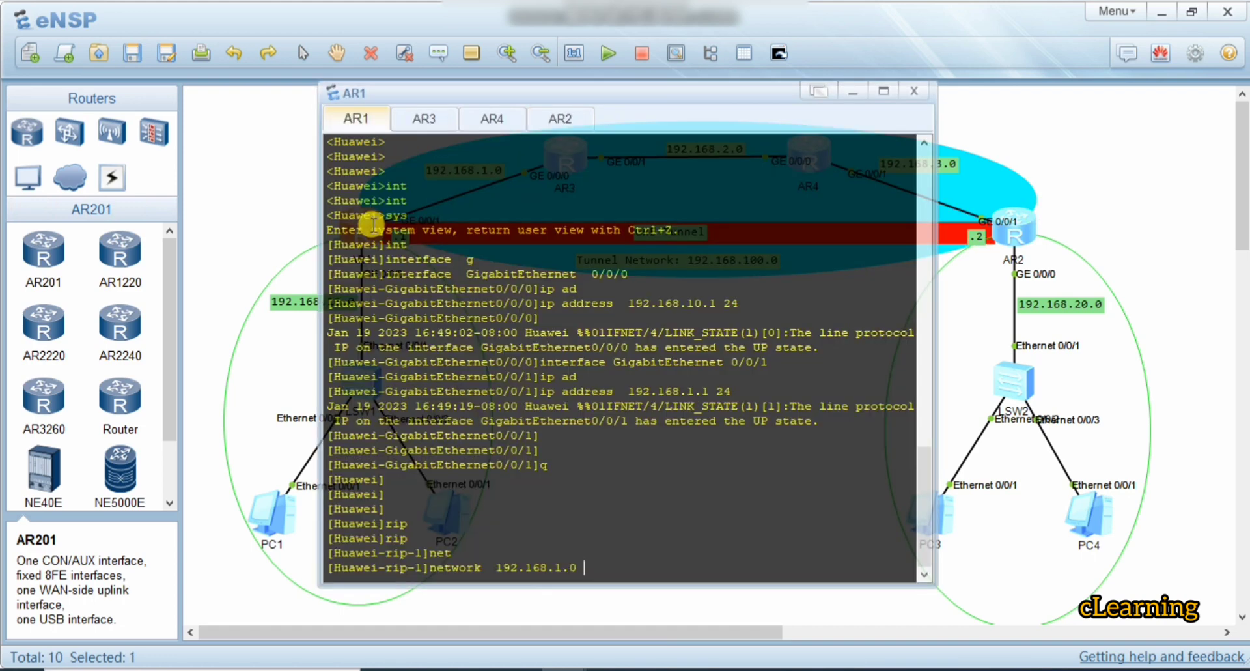
key(Return)
key(Return)
key(Return)
key(Return)
key(Return)
text(1)
key(Return)
key(Return)
key(Return)
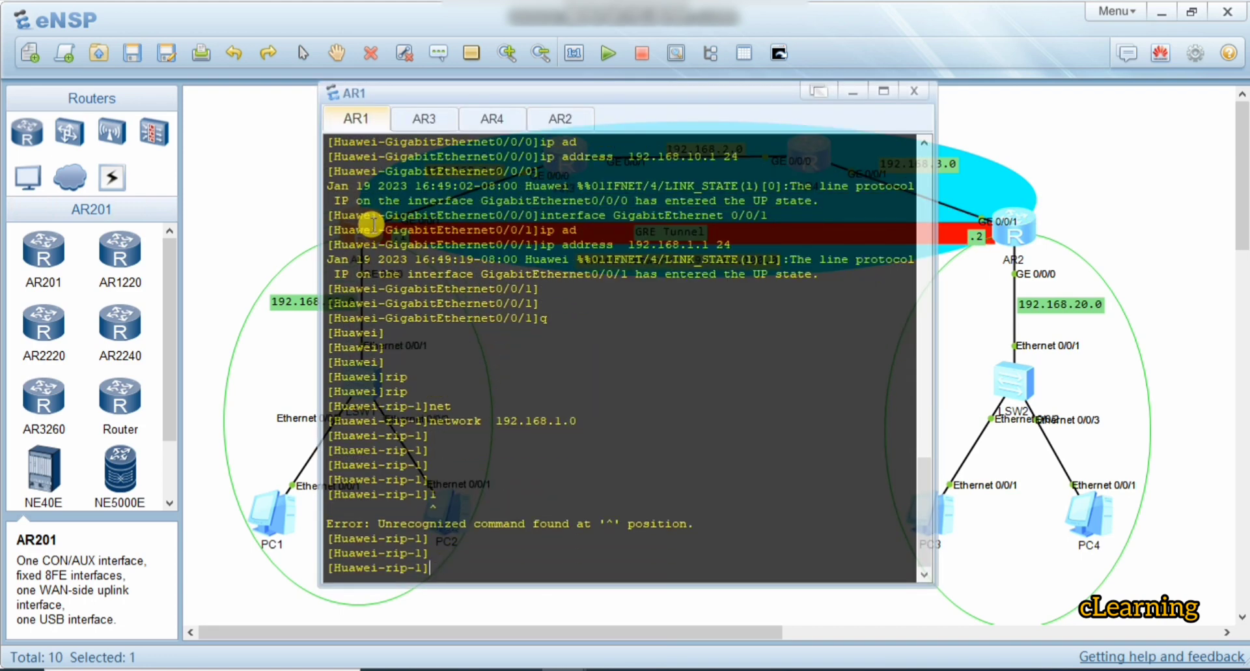
Step: Go back to system view on AR1 and ping 192.168.3.2 to test reachability of AR2
text(q)
key(Return)
key(Return)
text(pi)
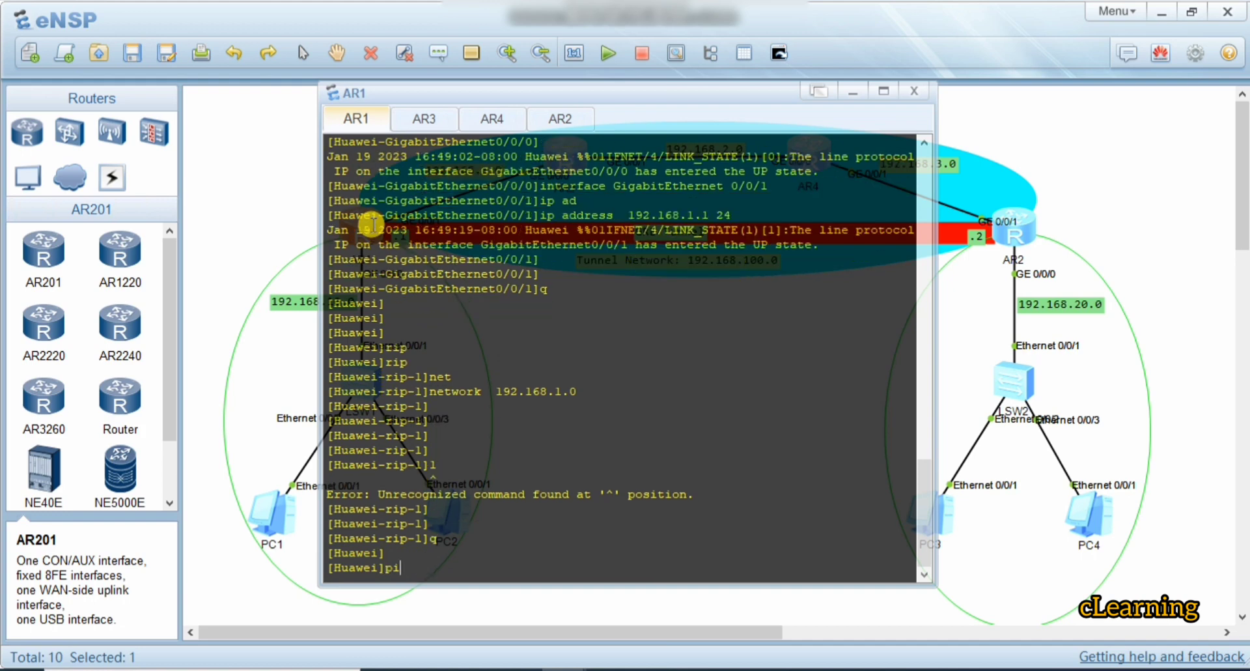
text(ng 192.168.3.2)
key(Return)
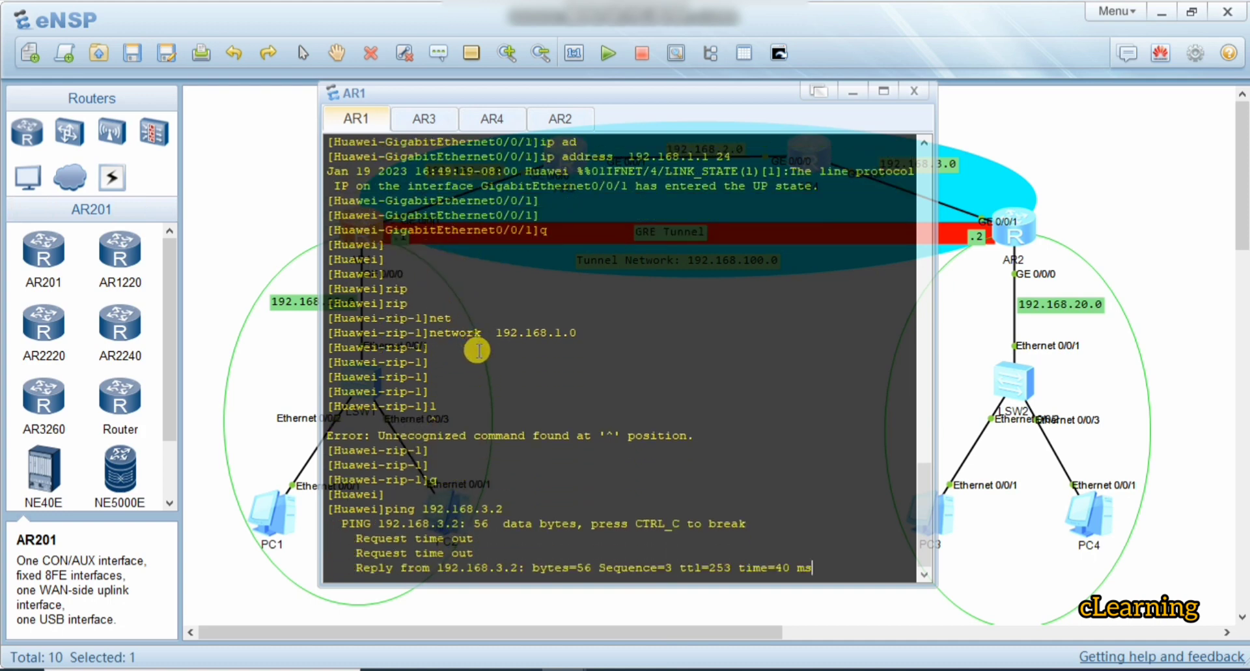
click(291, 195)
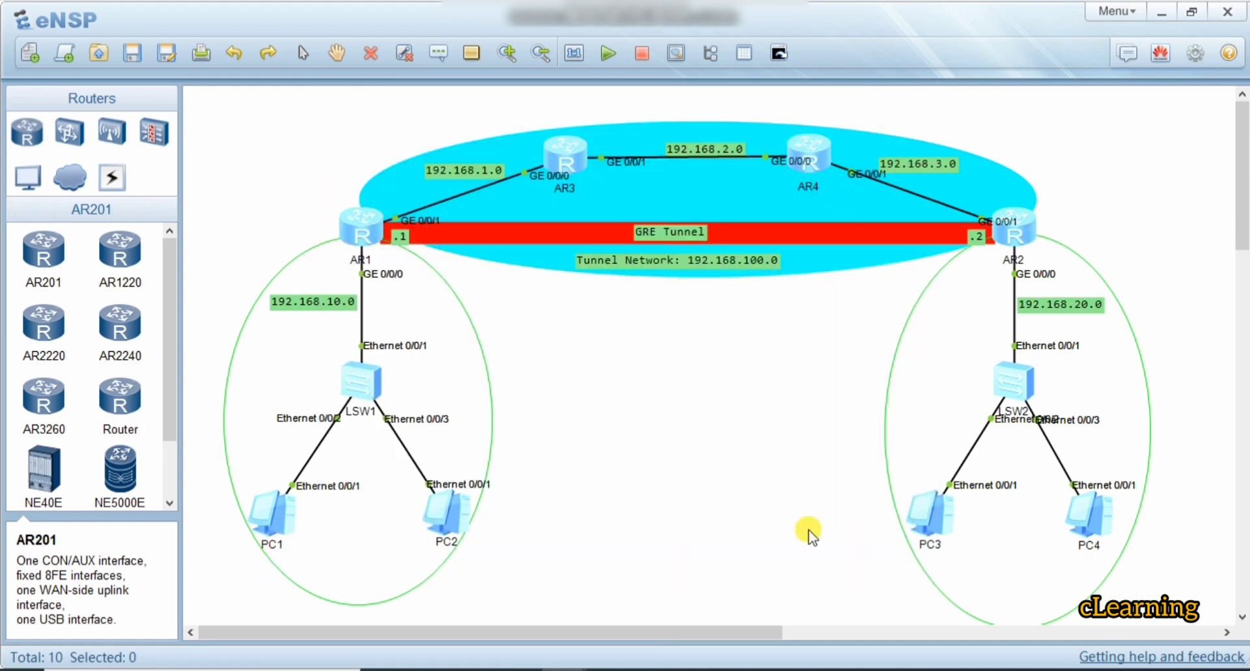
Step: Open PC1's command line and ping 192.168.3.2 to test reachability of AR2 from the LAN
double_click(284, 517)
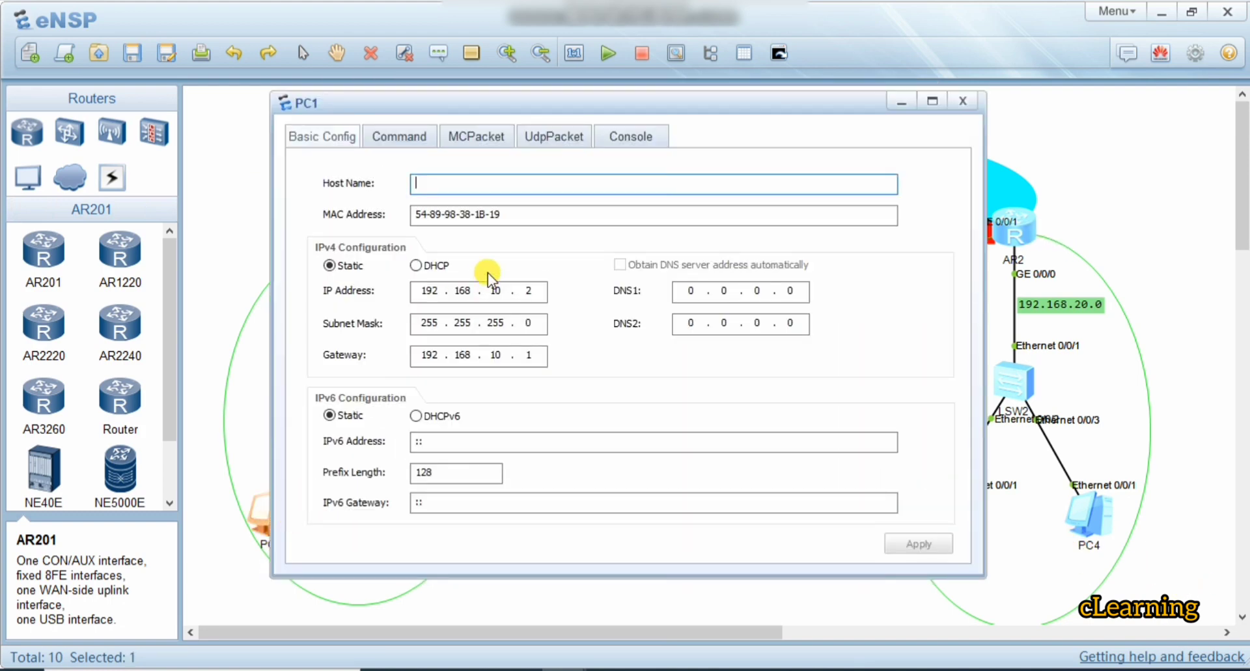
click(398, 136)
text(pig)
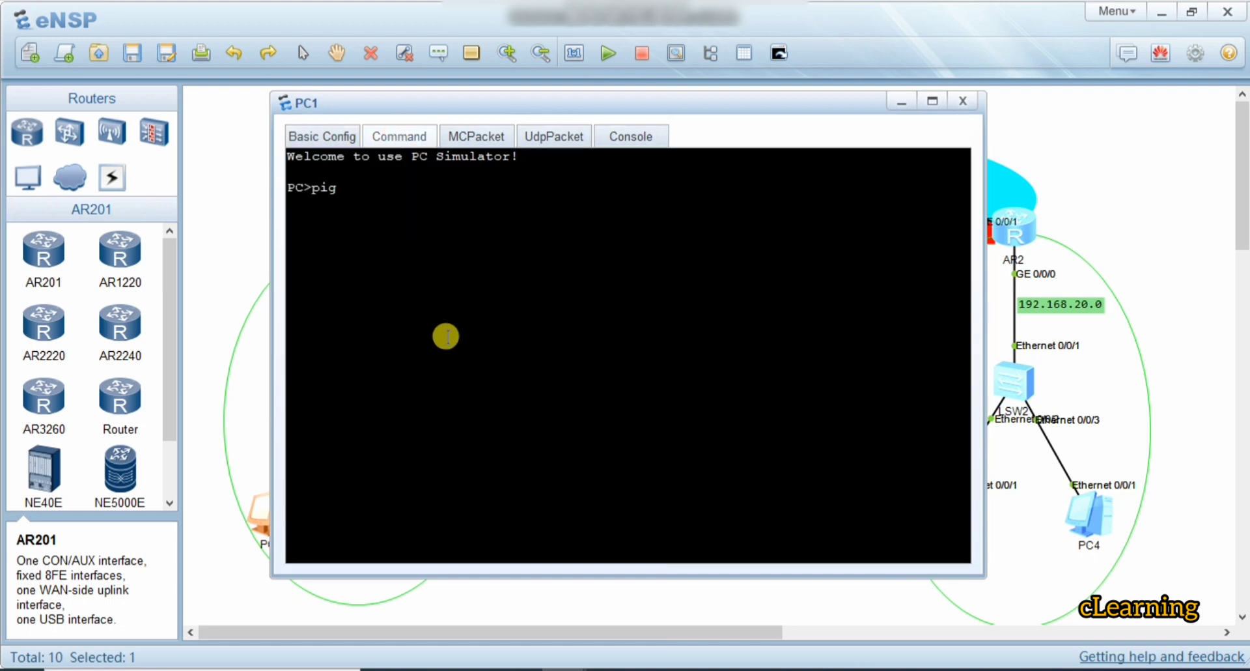
key(BackSpace)
text(ng 192.168.3.2)
key(Return)
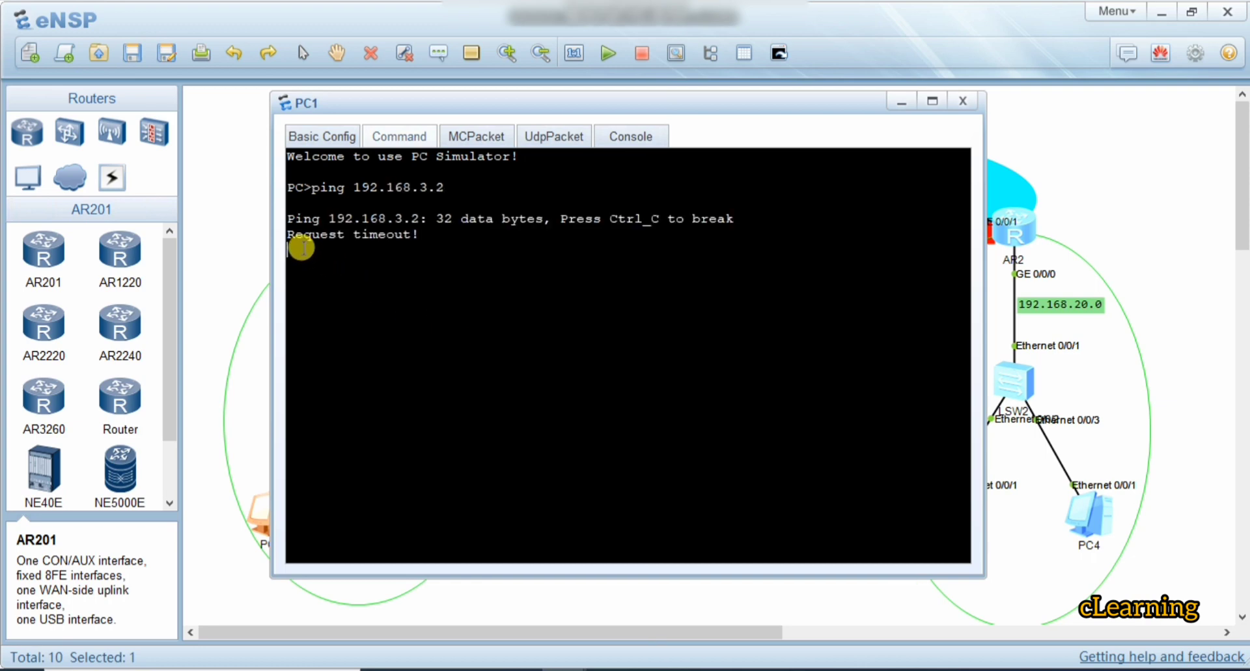
click(228, 215)
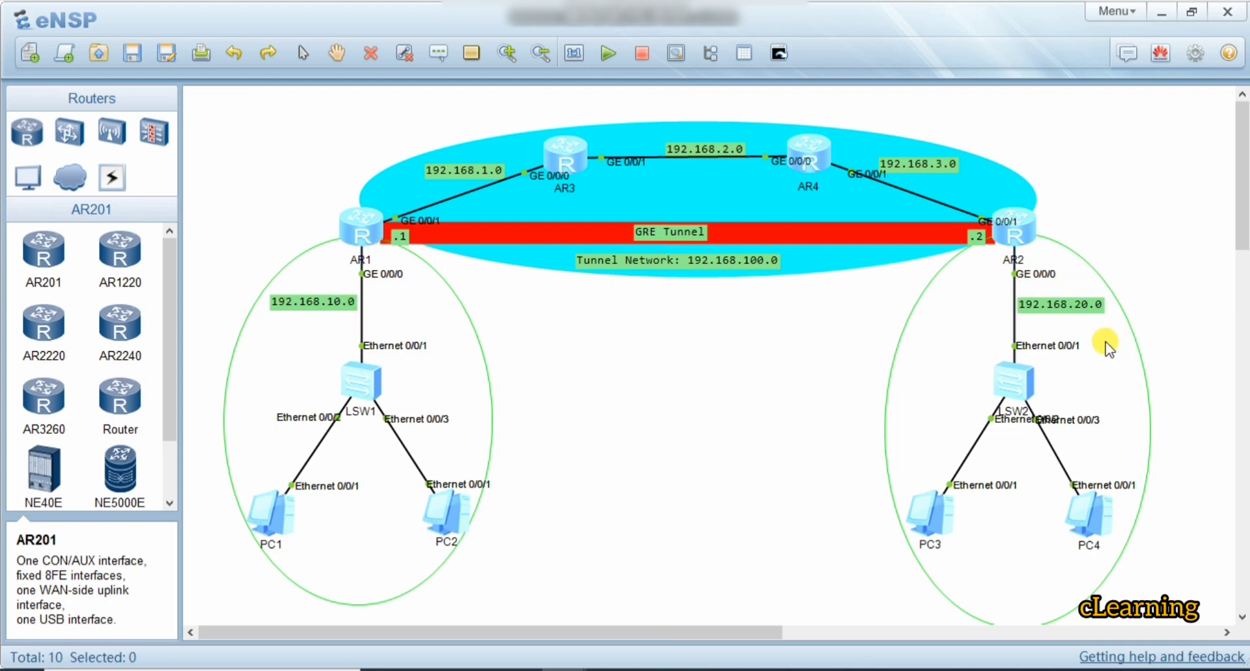
Step: Repeat the ping to 192.168.3.2 from AR1's console
double_click(350, 220)
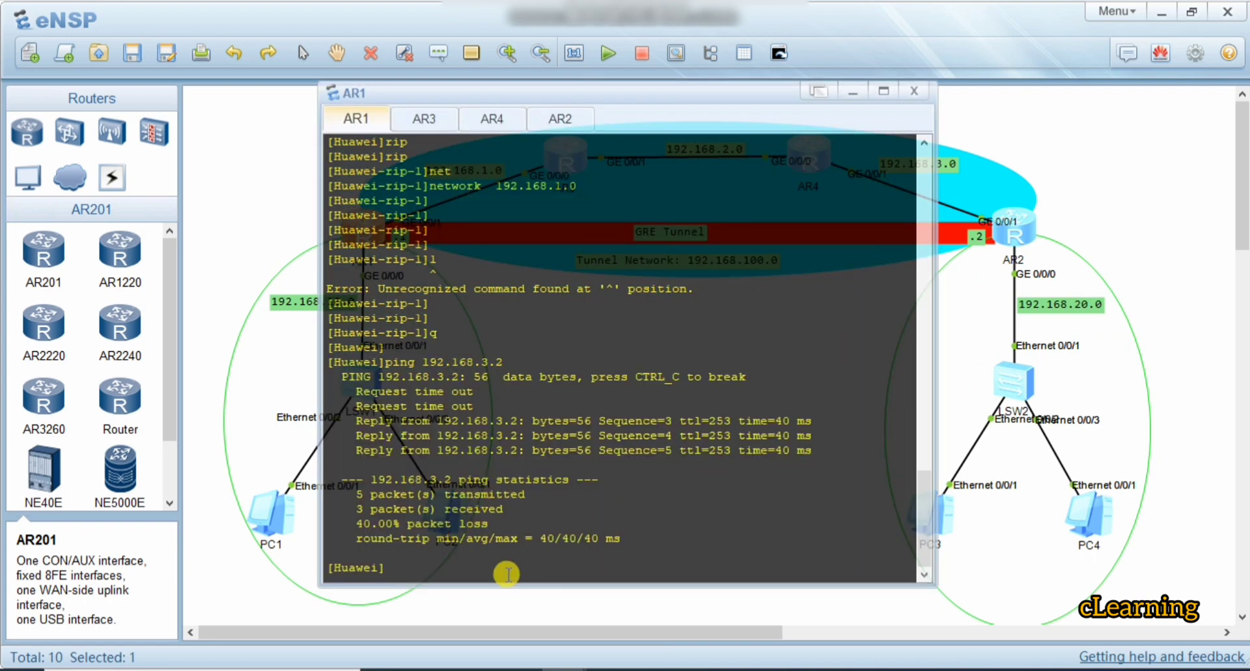
key(Up)
key(Return)
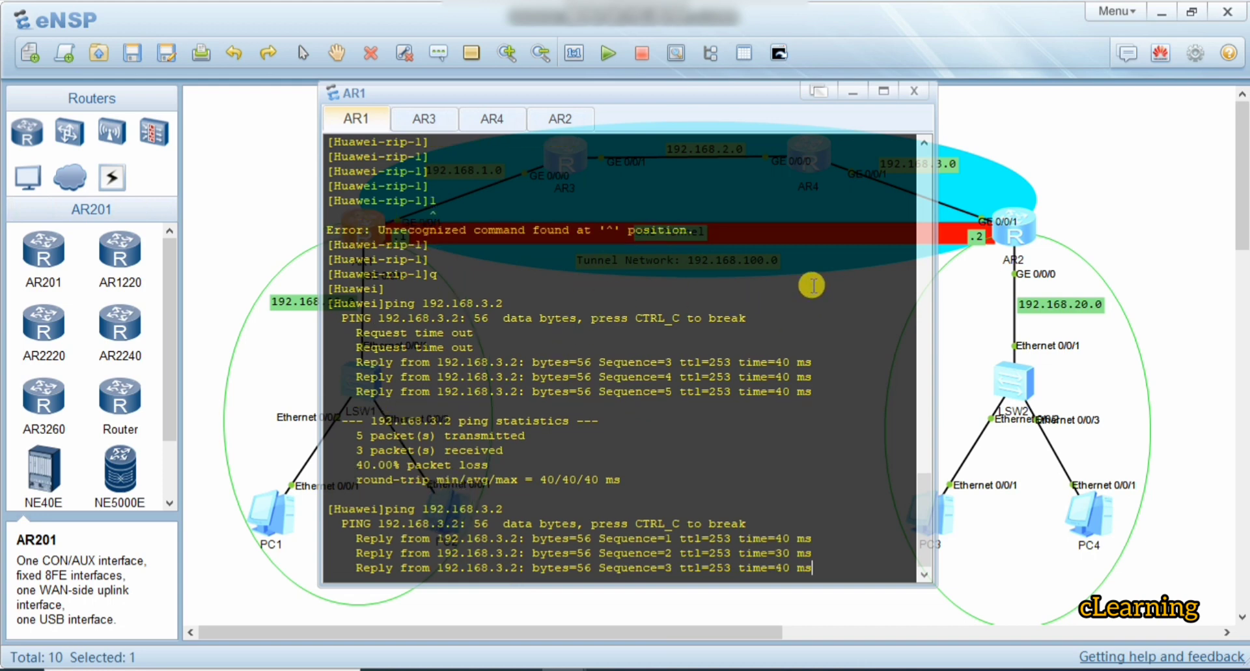
click(1062, 216)
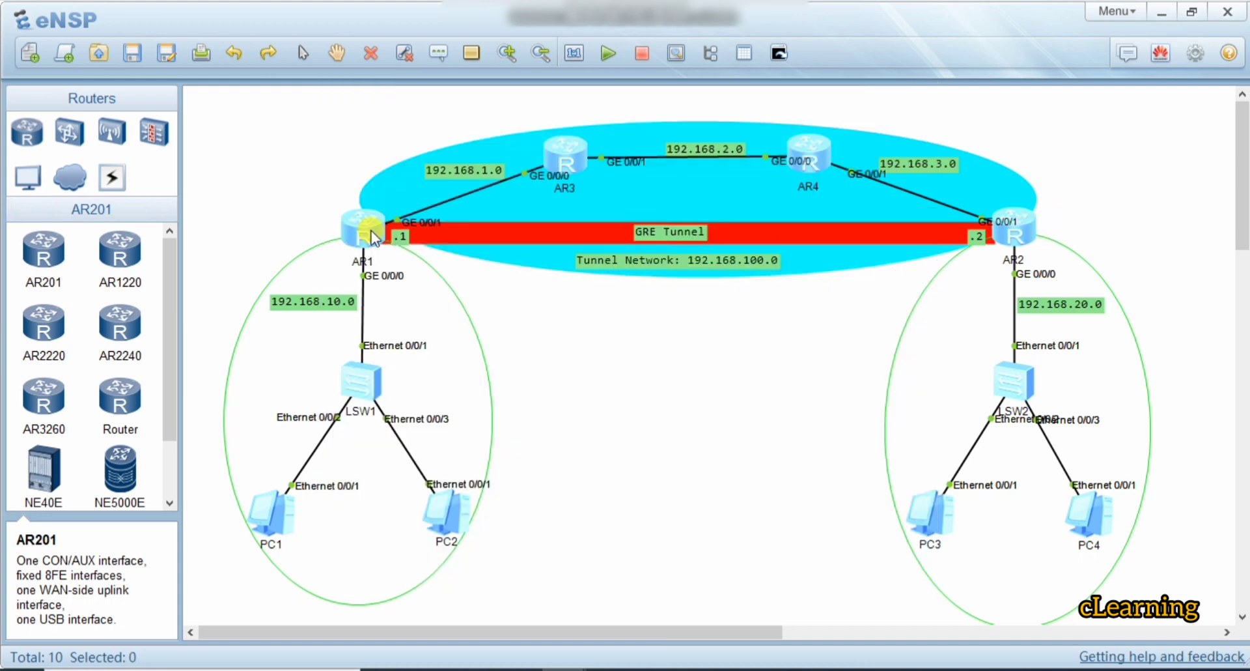
Step: Reopen AR1's console and create the tunnel interface Tunnel 0/0/0 from system view
drag(371, 237, 371, 226)
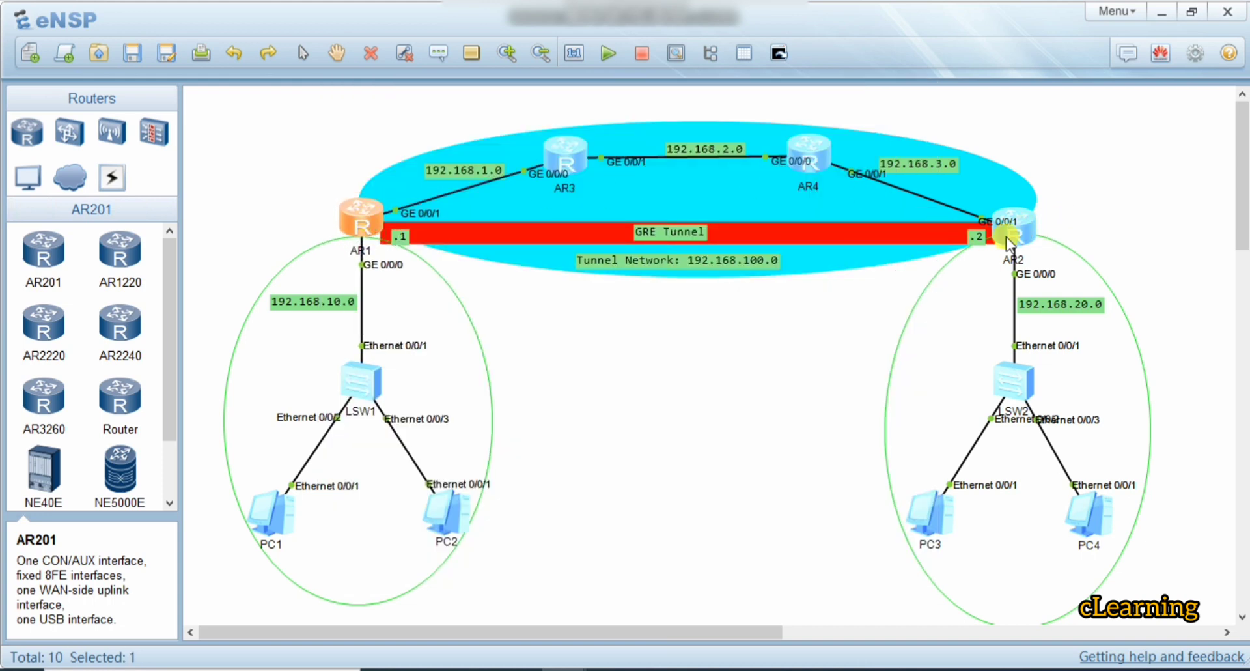
double_click(376, 215)
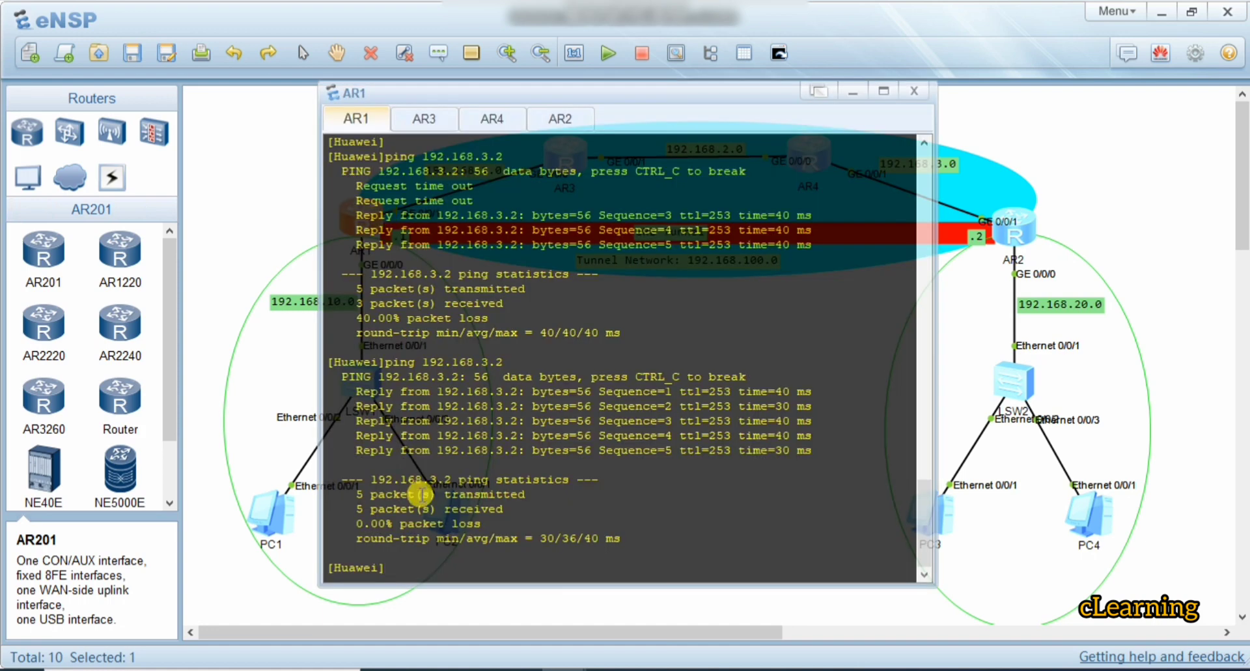
key(Return)
key(Return)
key(Return)
key(Return)
key(Return)
key(Return)
key(Return)
key(Return)
key(Return)
key(Return)
key(Return)
key(Return)
key(Return)
key(Return)
key(Return)
key(Return)
key(Return)
key(Return)
key(Return)
key(Return)
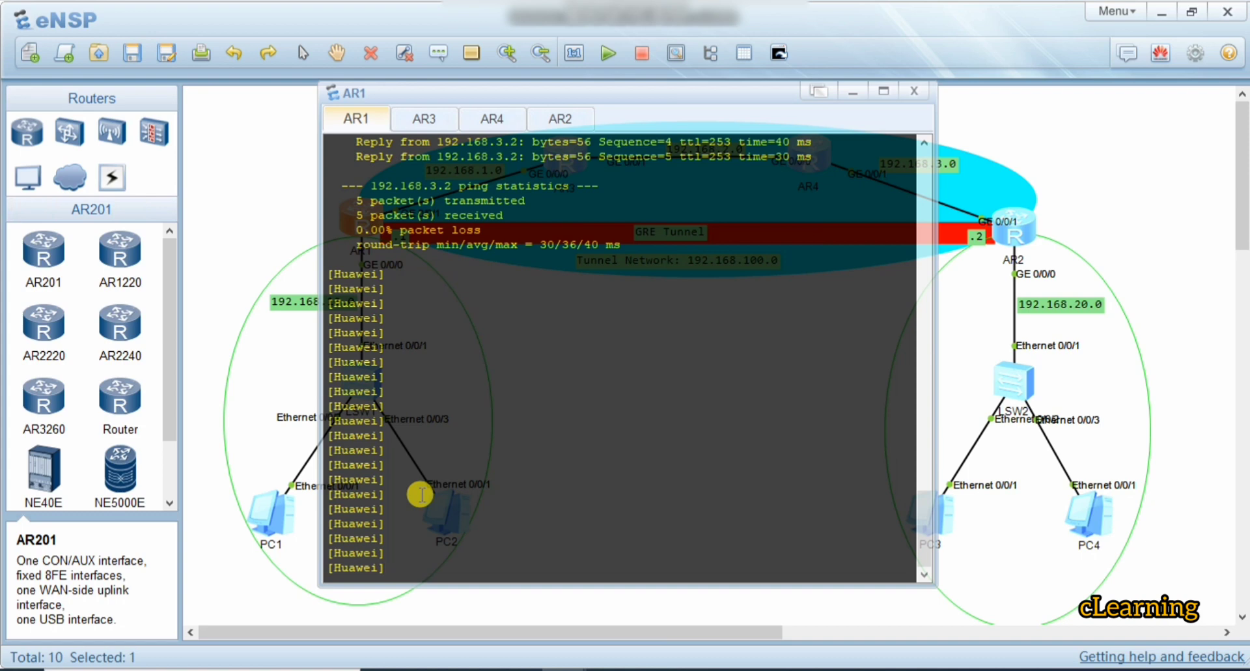
text(int)
key(Tab)
text(tu)
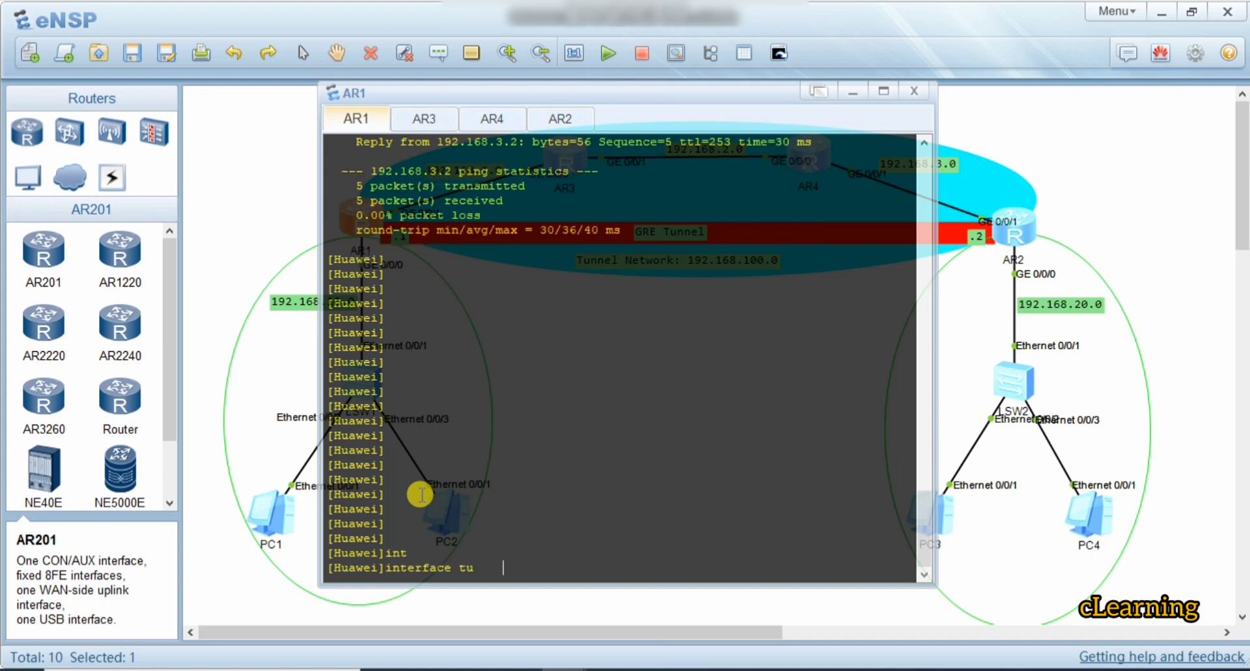
key(Tab)
text(0/0/0)
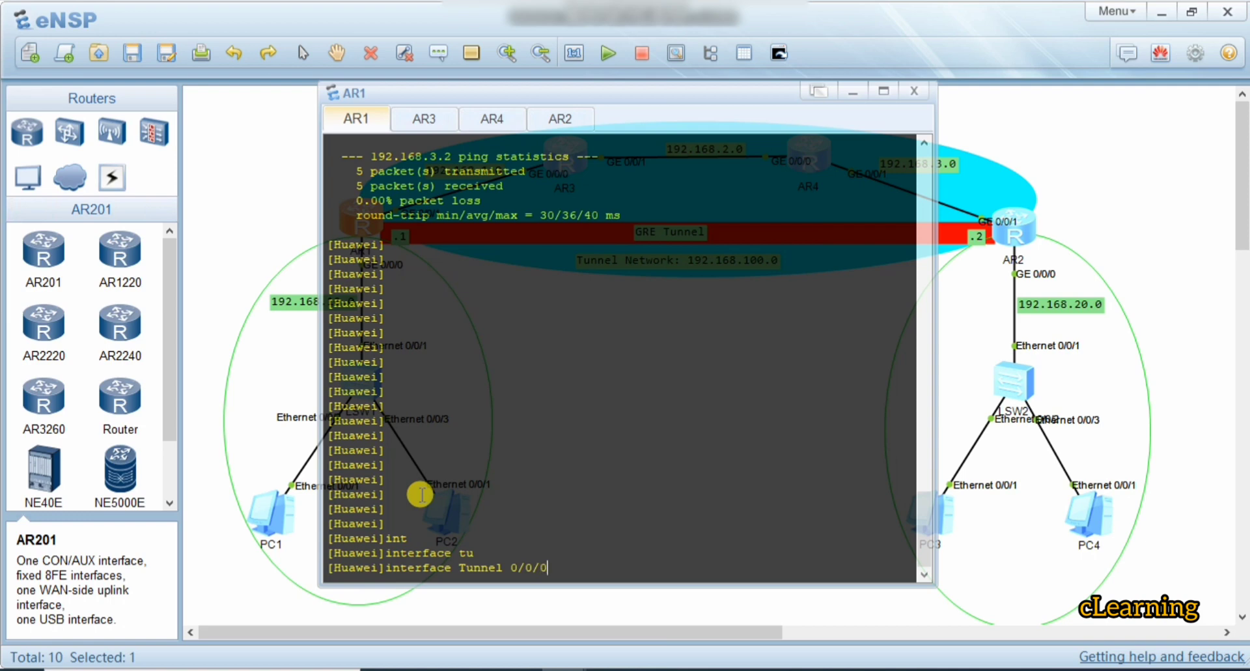
key(Return)
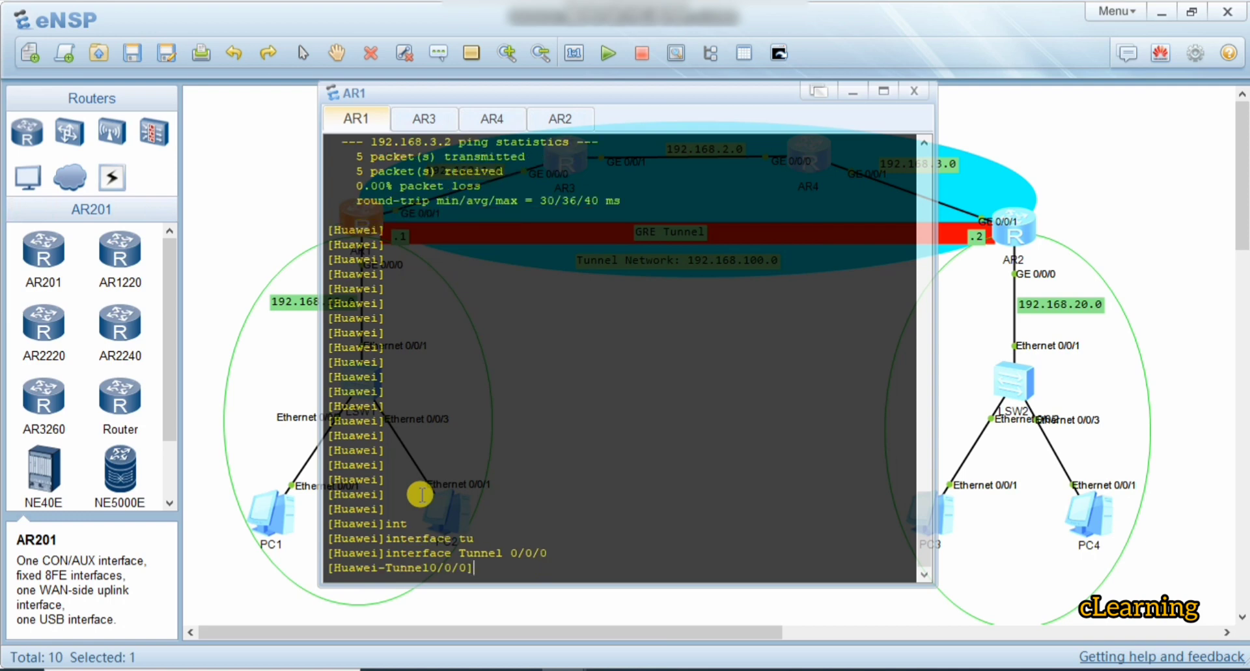
click(210, 173)
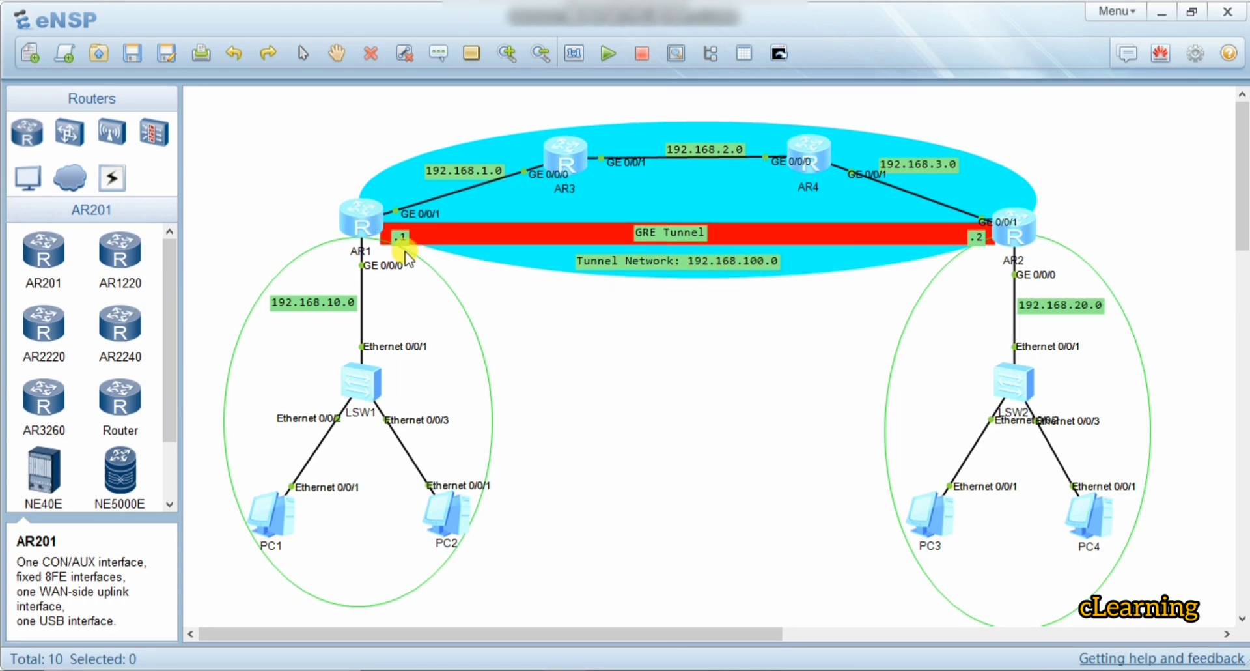
click(357, 219)
double_click(357, 217)
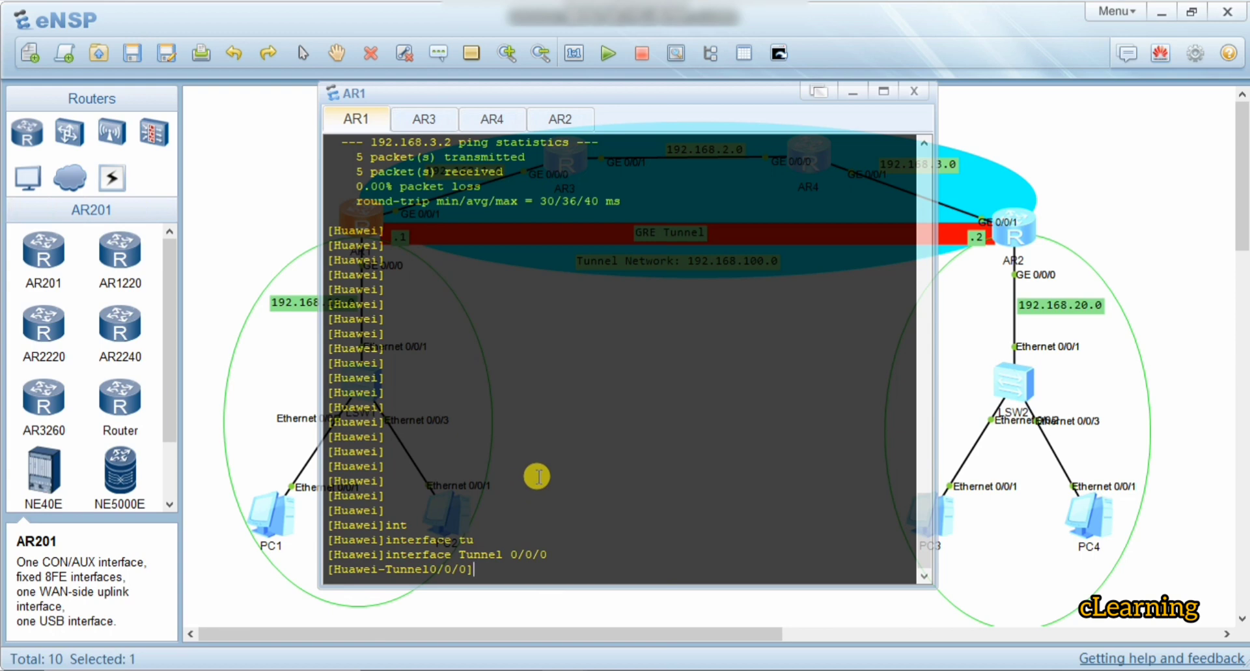
drag(548, 554, 385, 559)
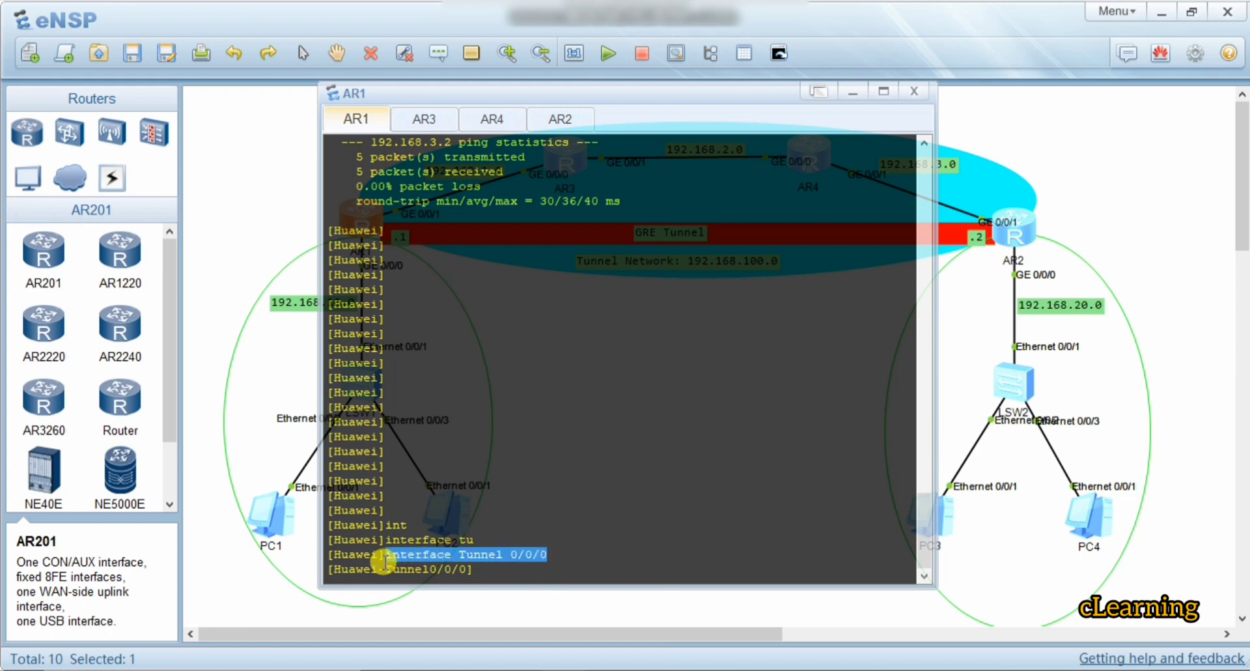
click(492, 560)
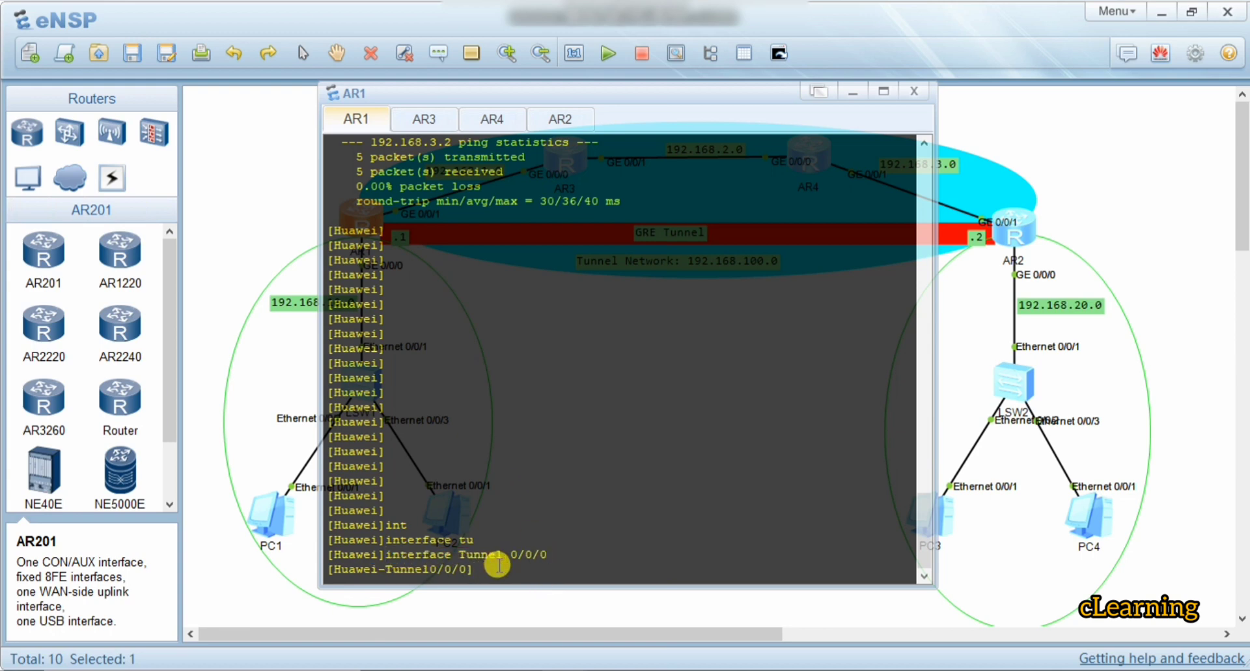
Step: Set the tunnel protocol of AR1's Tunnel 0/0/0 interface to GRE
key(Return)
text(tu)
key(Tab)
text(gr)
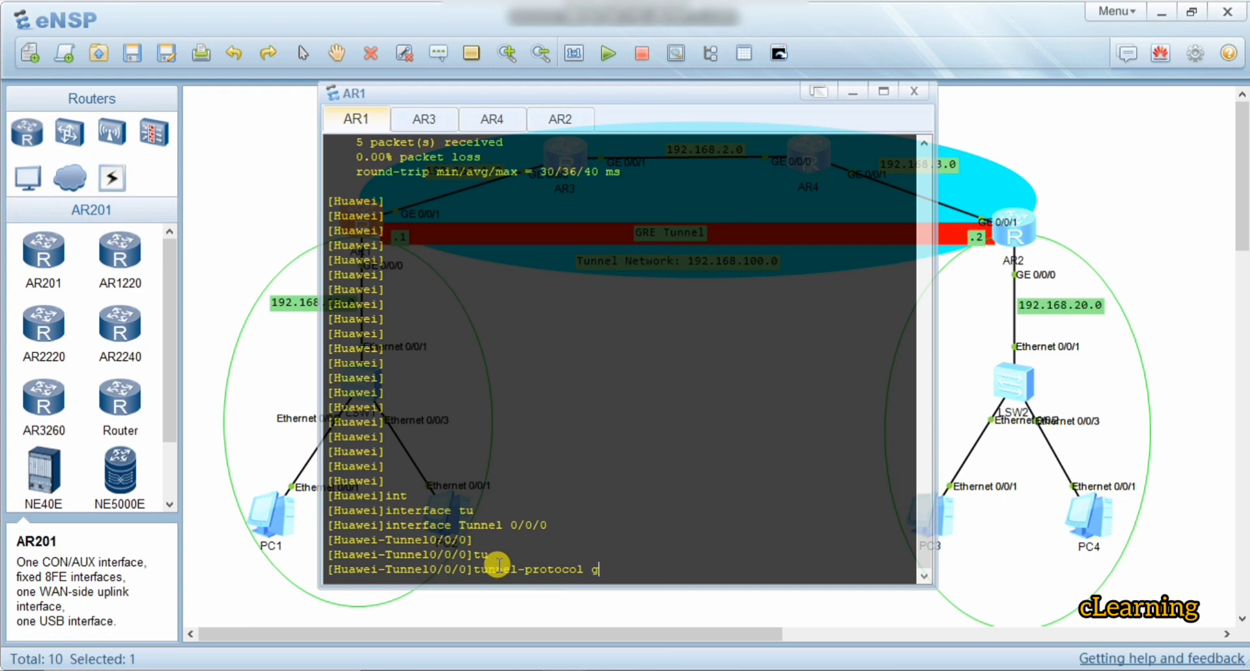
key(Tab)
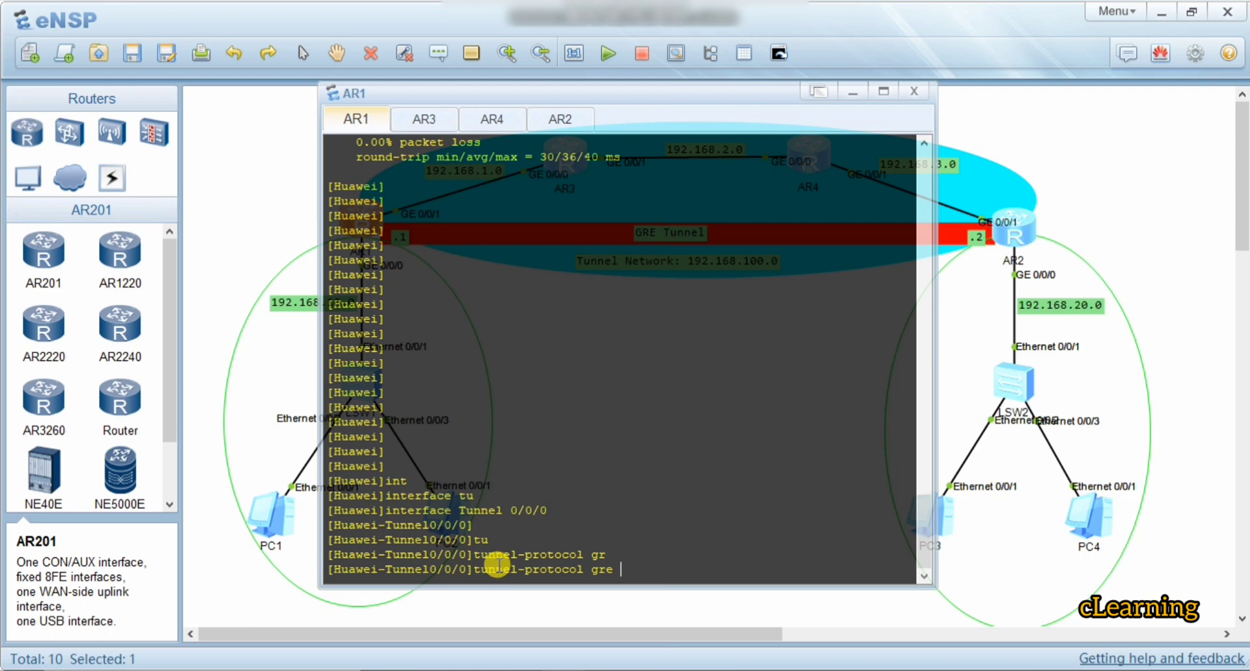
key(Return)
key(Return)
key(Return)
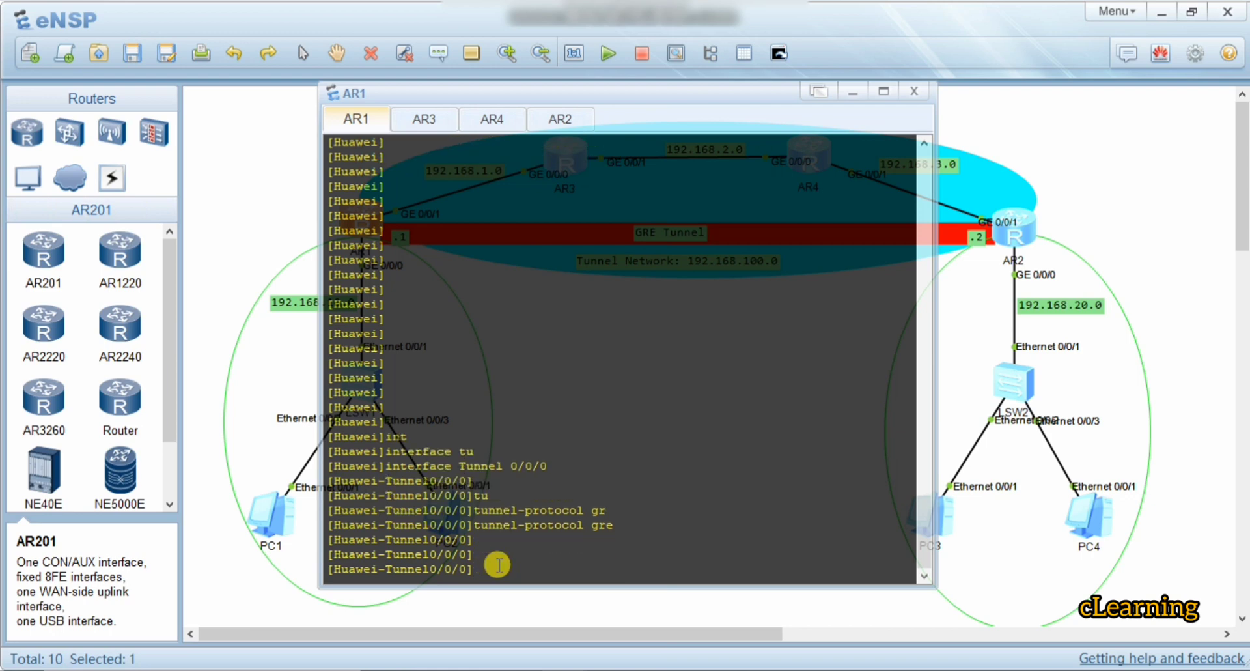
Step: Assign IP address 192.168.100.1 with a 24-bit mask to AR1's tunnel interface
text(ip ad)
key(Tab)
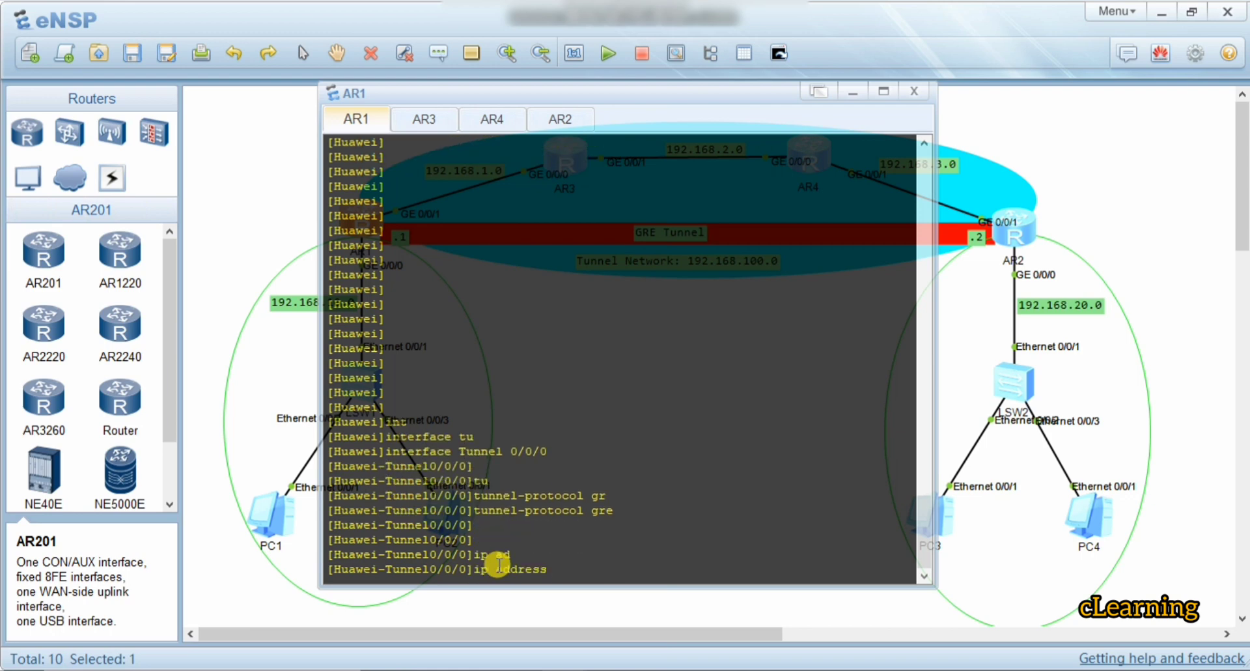
text(192.168.100.1 24)
key(Return)
key(Return)
key(Return)
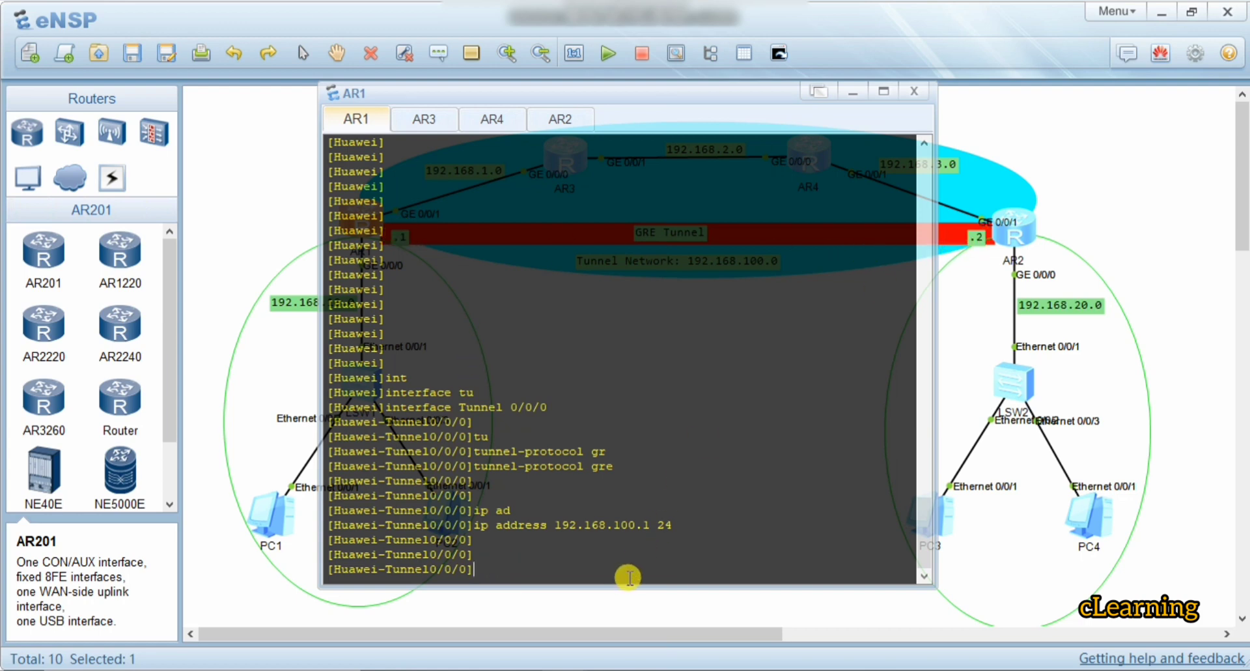
Step: Set the source address of AR1's tunnel interface to 192.168.1.1
text(sou)
key(Tab)
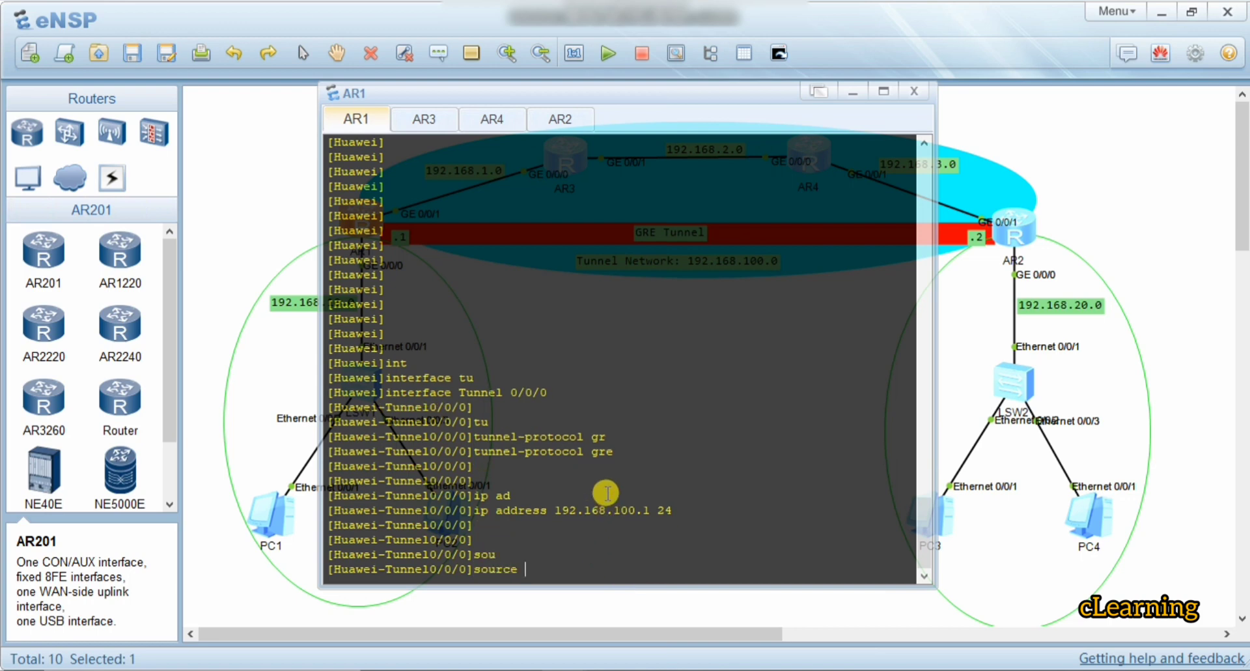
click(207, 193)
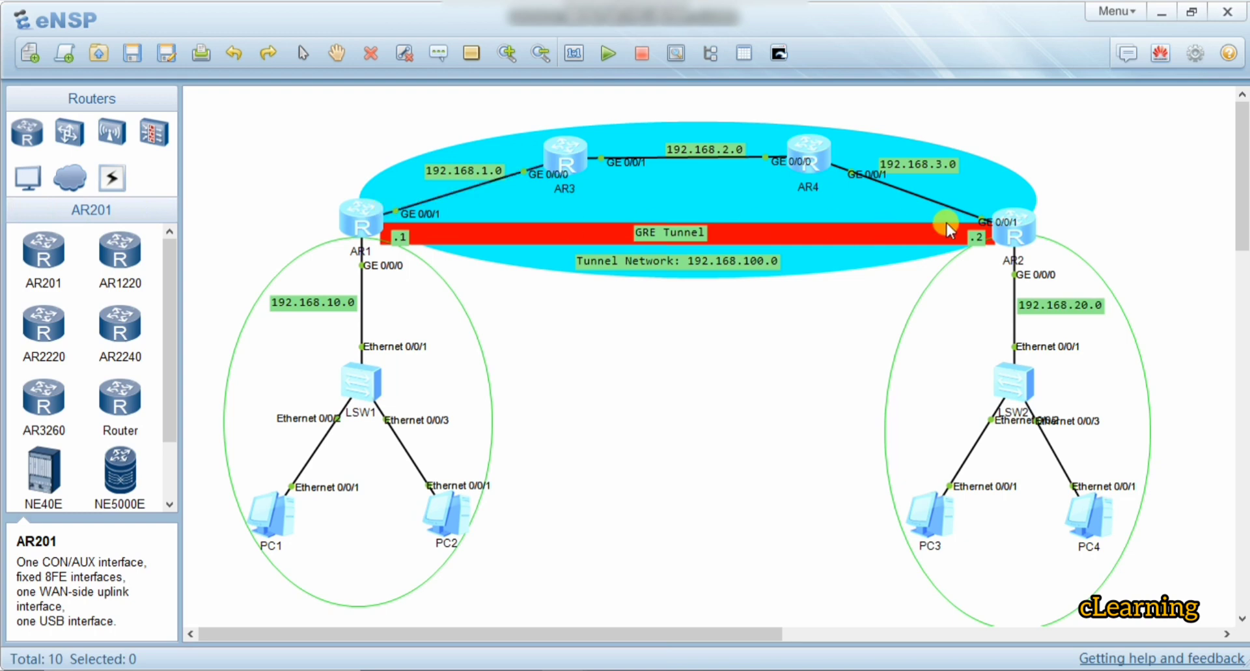
double_click(360, 220)
text(1)
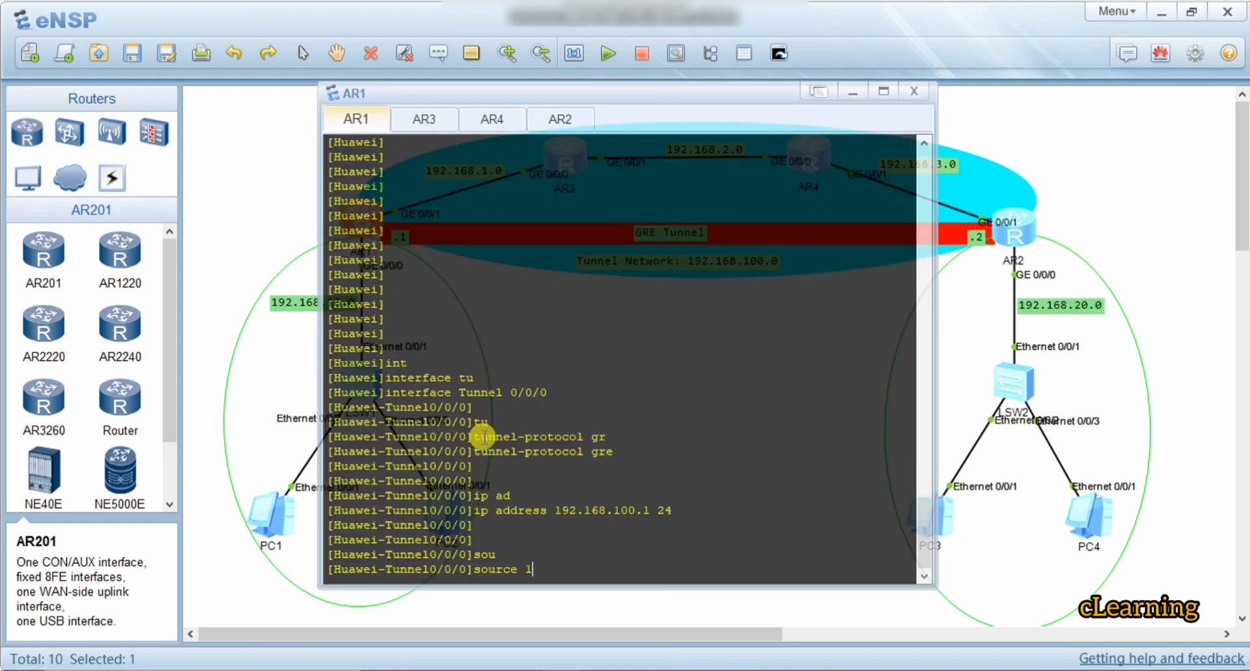
text(92.168.1.1)
key(Return)
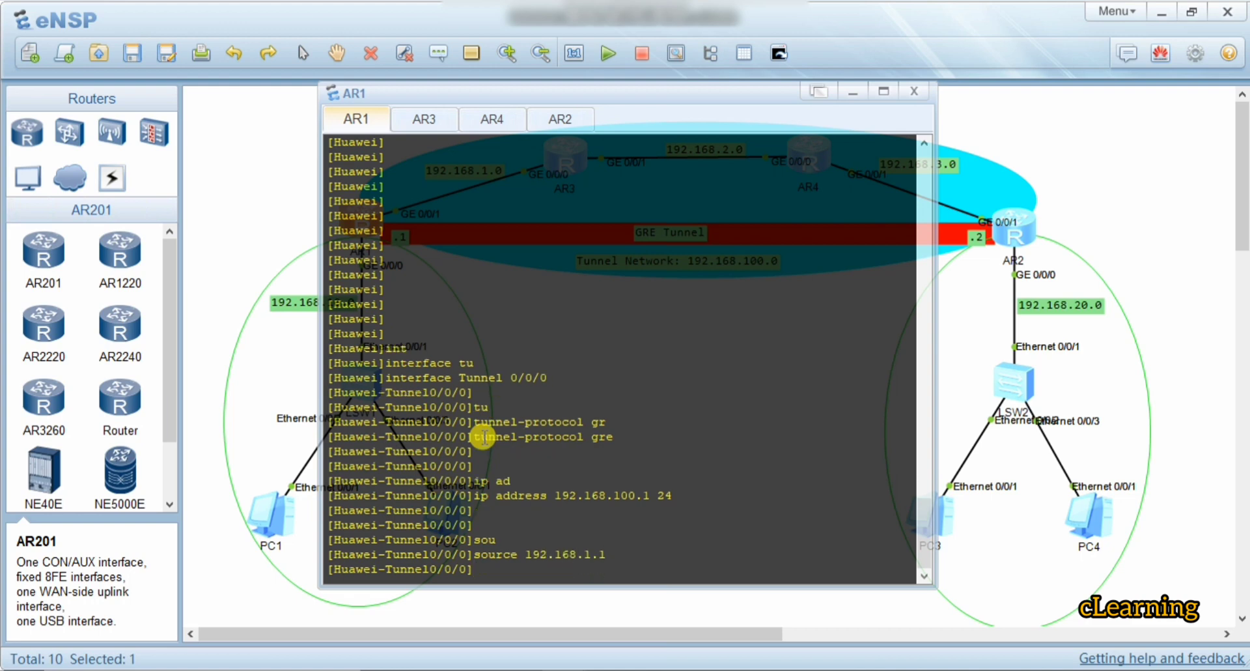
Step: Set the destination address of AR1's tunnel interface to 192.168.3.2
text(des)
key(Tab)
key(Tab)
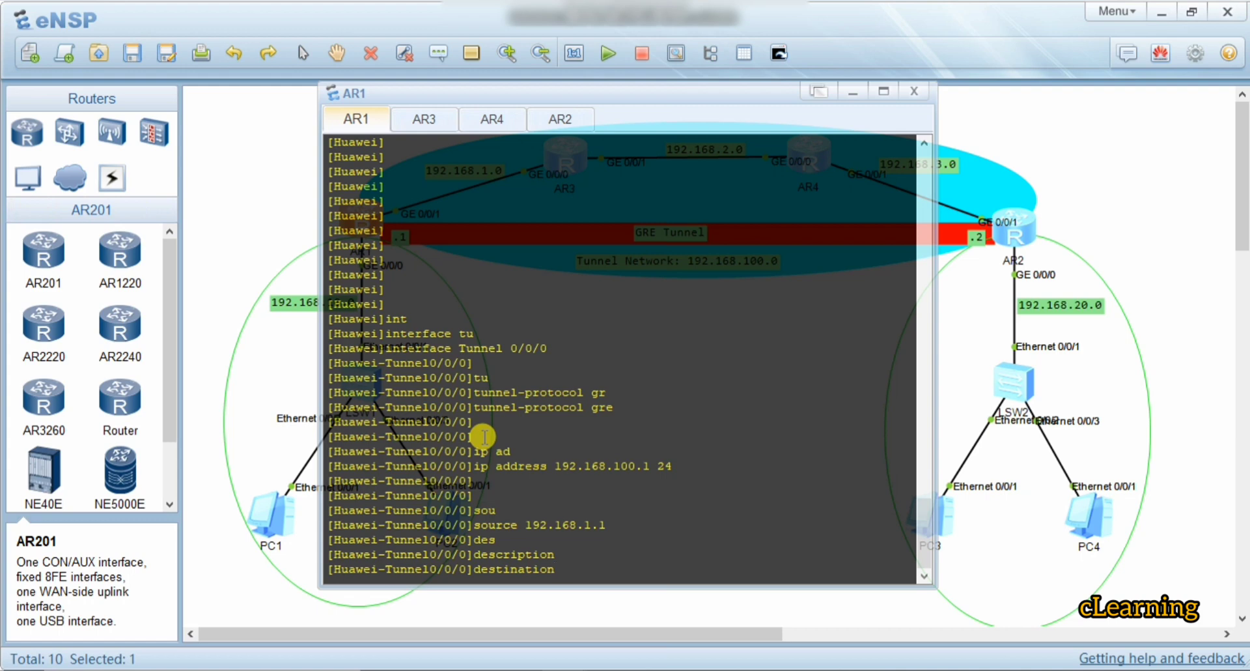
text(192.168.3.2)
click(1083, 158)
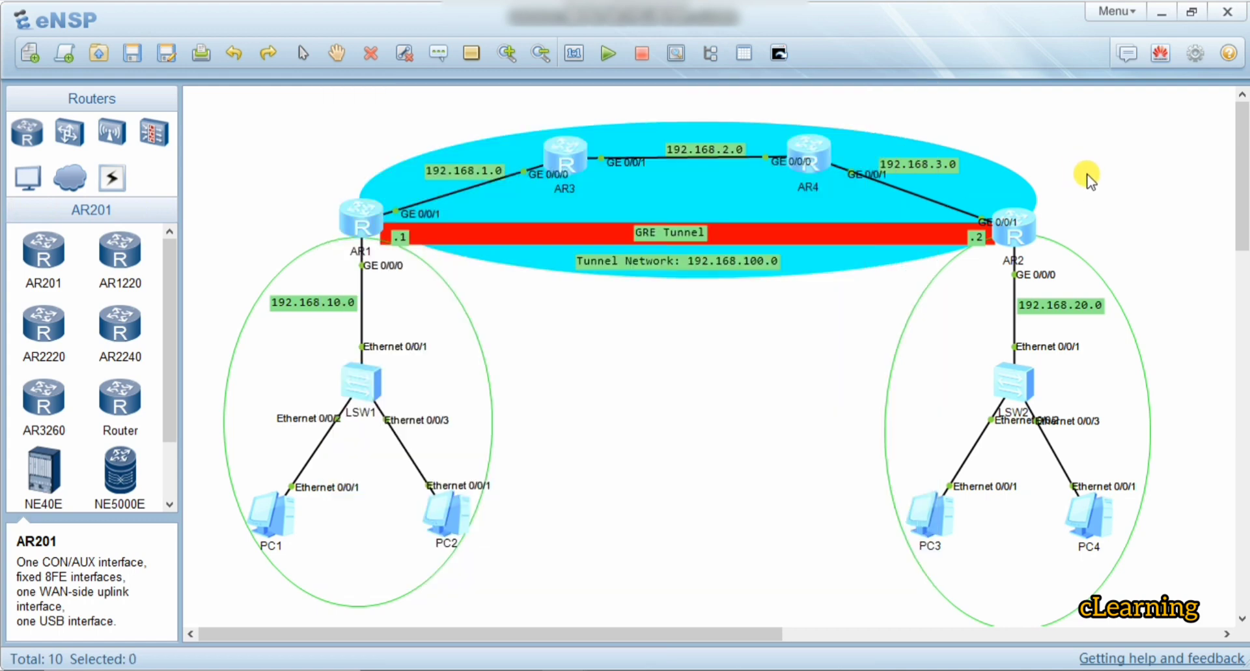
double_click(379, 229)
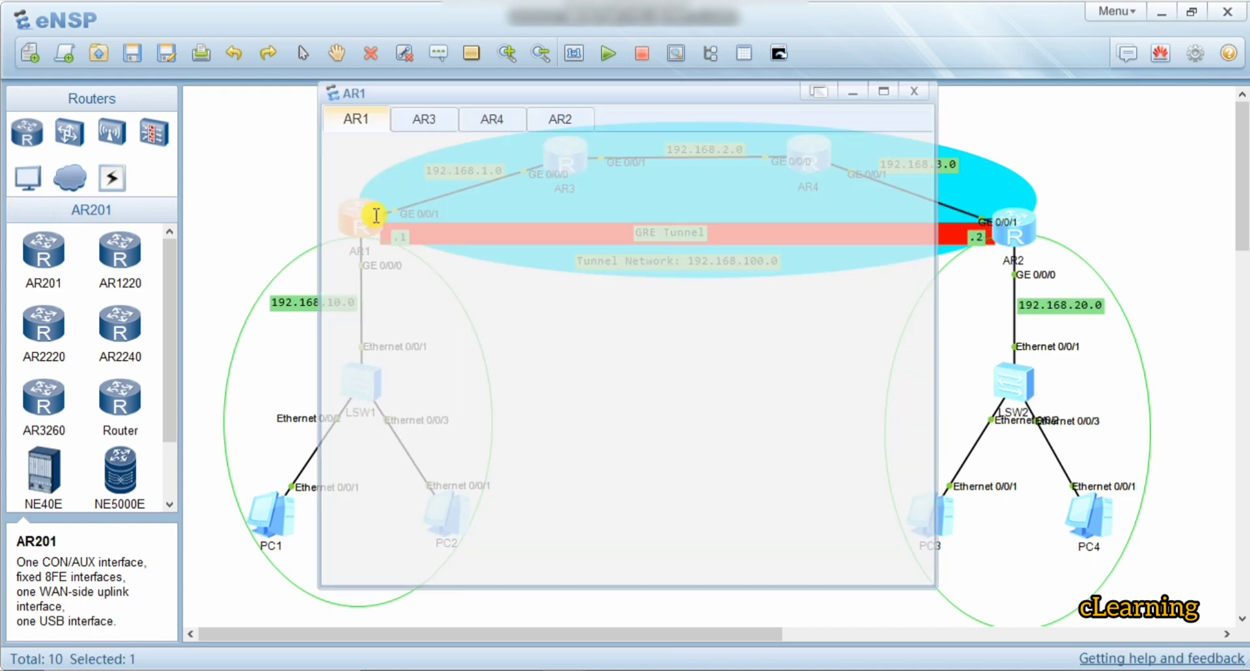
key(Return)
key(Return)
key(Return)
key(Return)
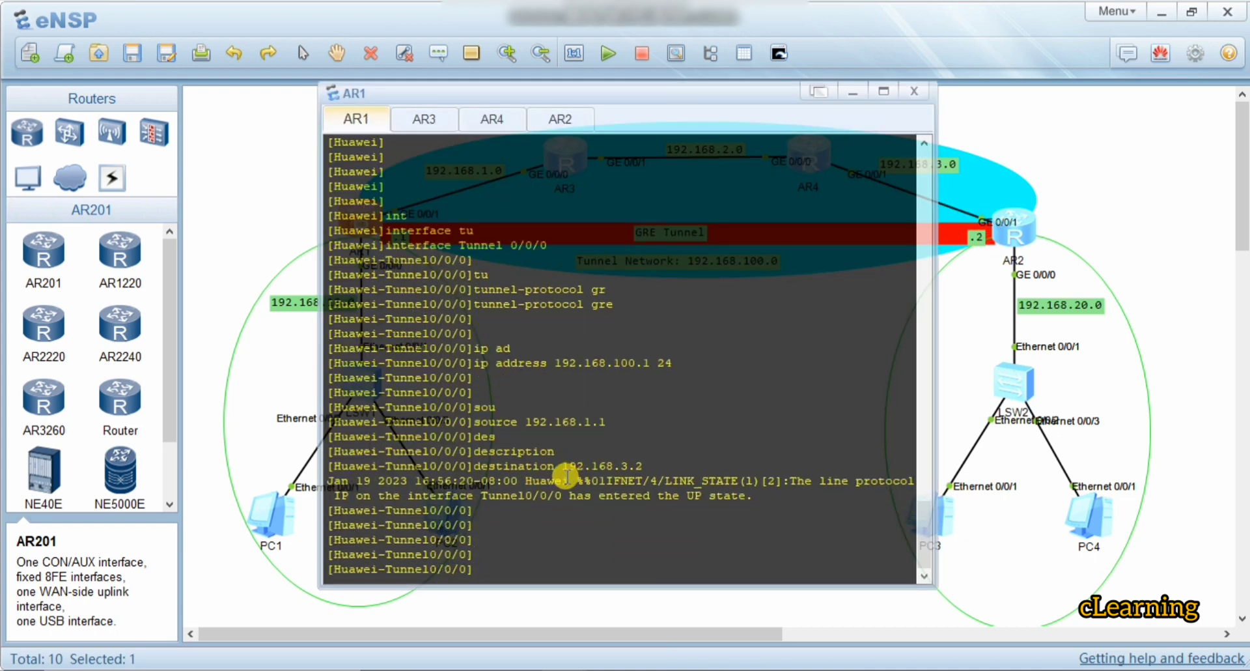
drag(695, 480, 789, 480)
mouse_move(393, 495)
mouse_down()
mouse_move(742, 498)
mouse_move(379, 501)
mouse_up()
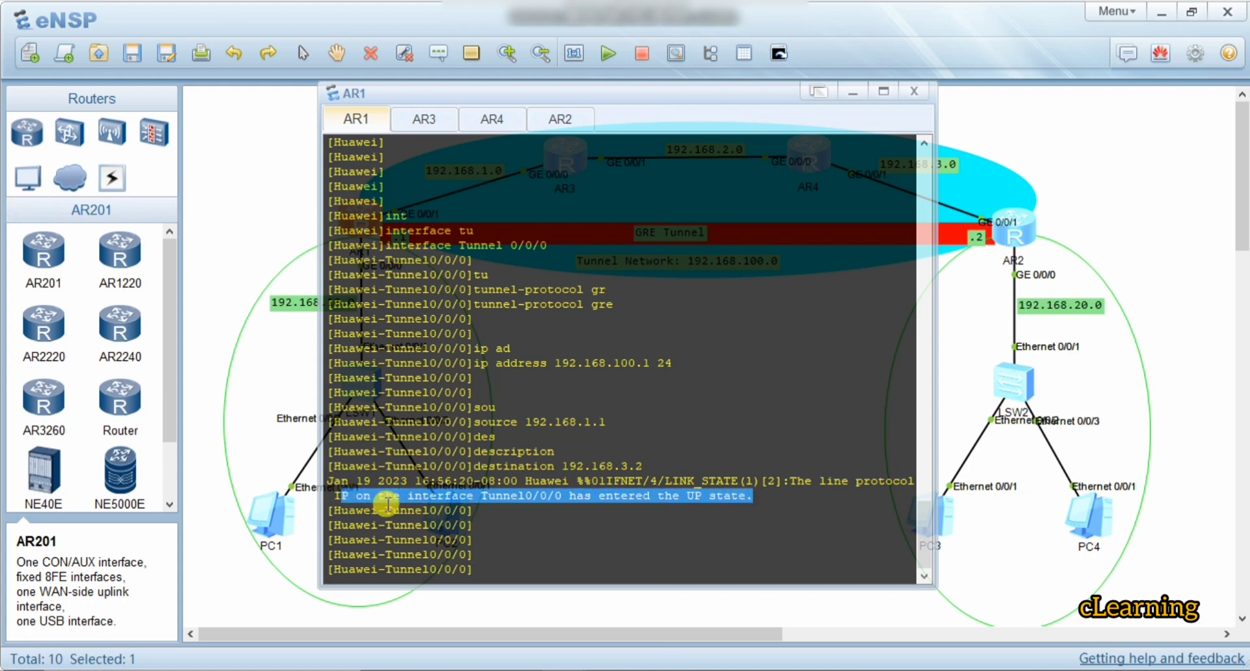
click(384, 501)
Step: Open AR2's console and leave the RIP view to return to system view
click(986, 333)
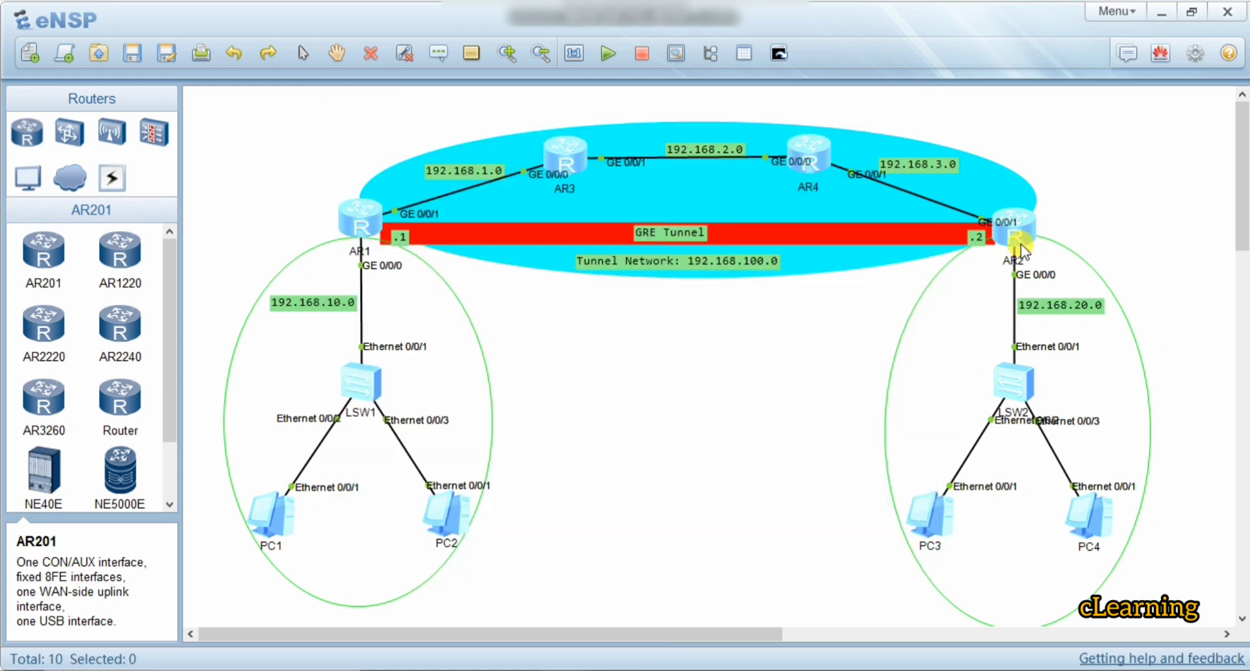
double_click(1021, 228)
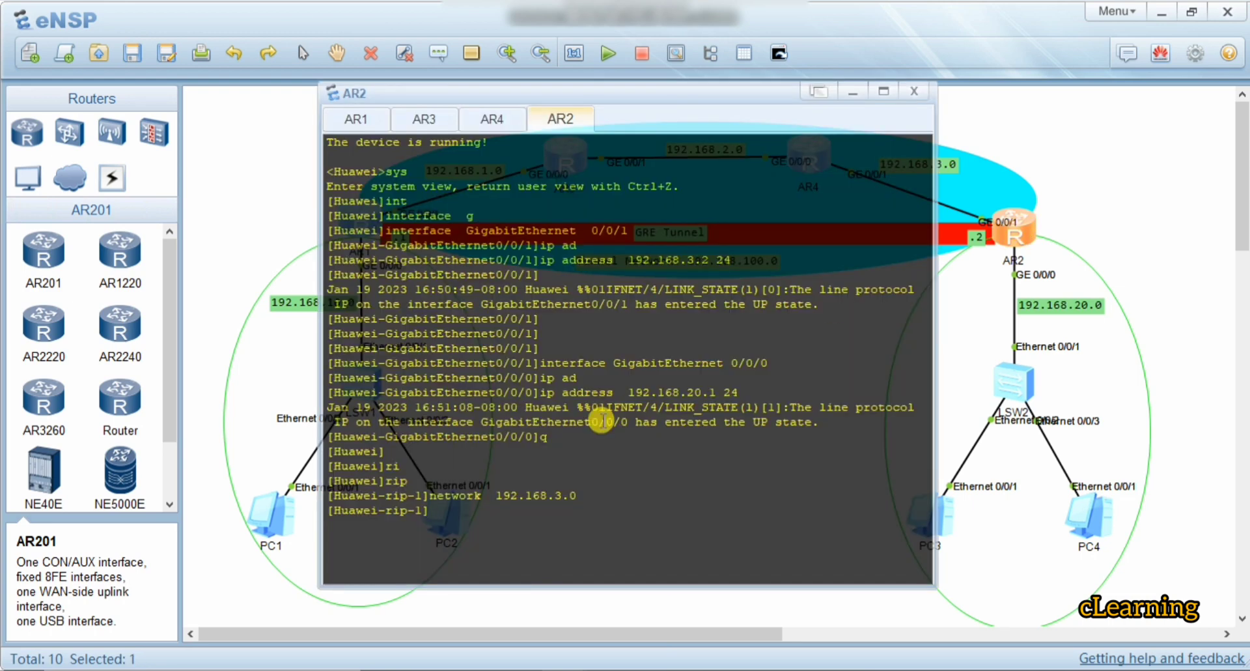
key(Return)
key(Return)
key(Return)
key(Return)
text(q)
key(Return)
key(Return)
key(Return)
key(Return)
key(Return)
key(Return)
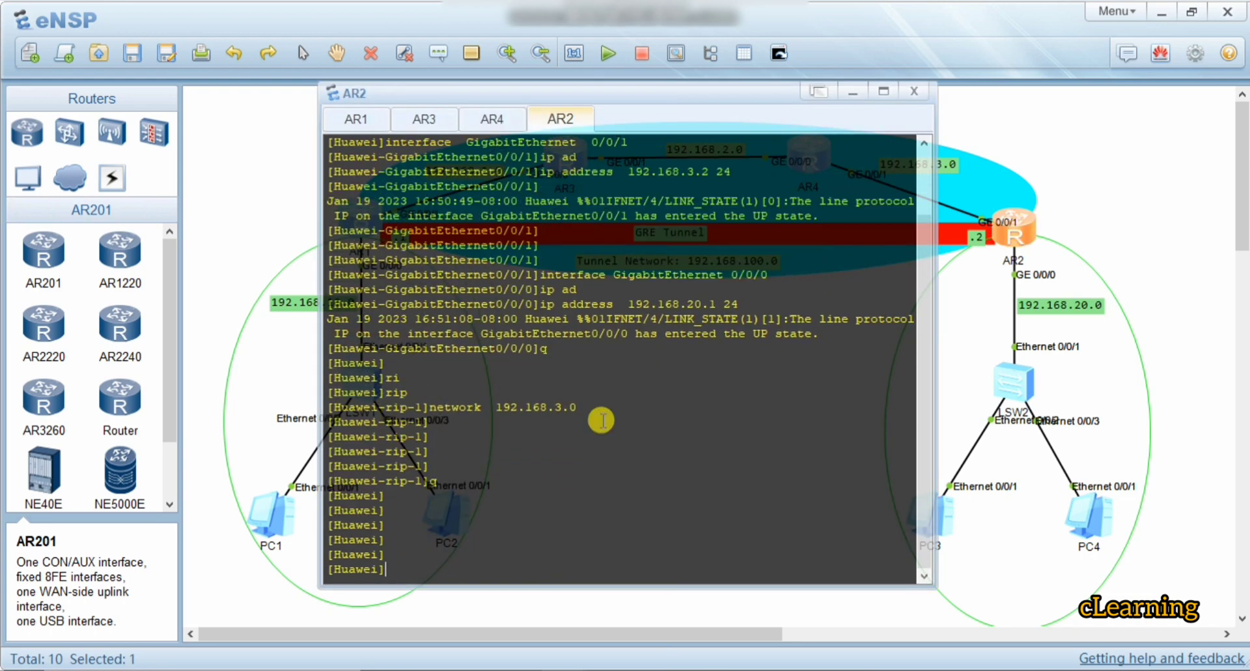
Step: Create interface Tunnel 0/0/0 on AR2 and enter its configuration view
text(int)
key(Tab)
text(t)
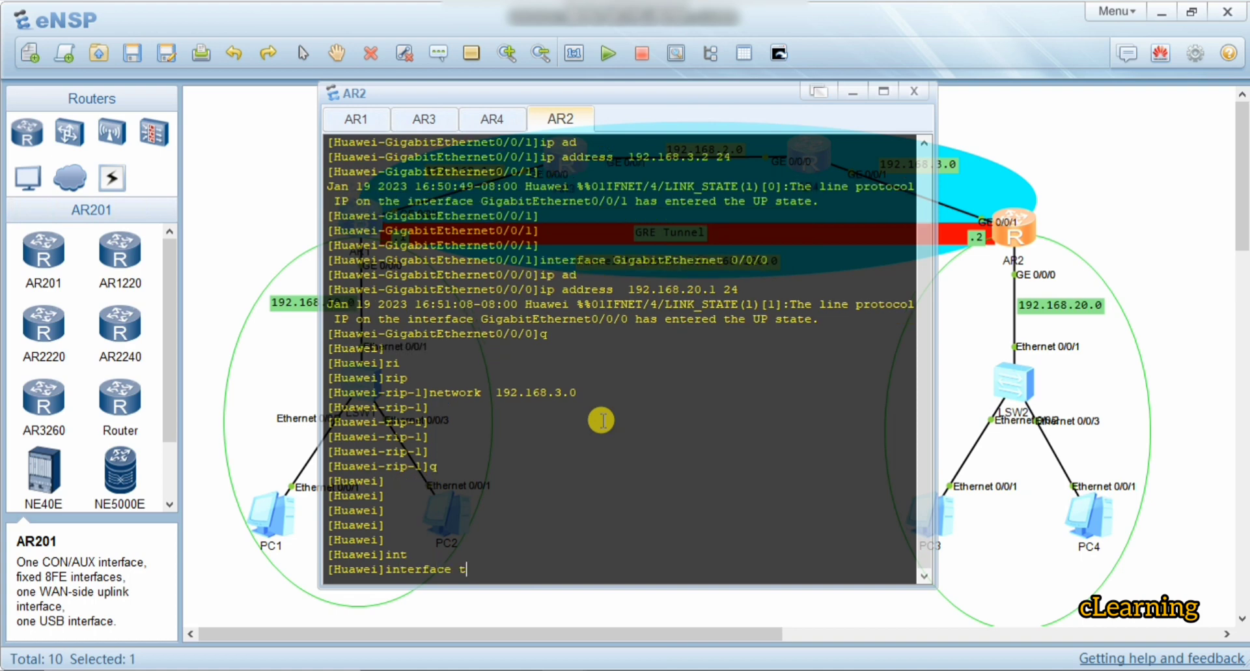
key(Tab)
text(0/0/0)
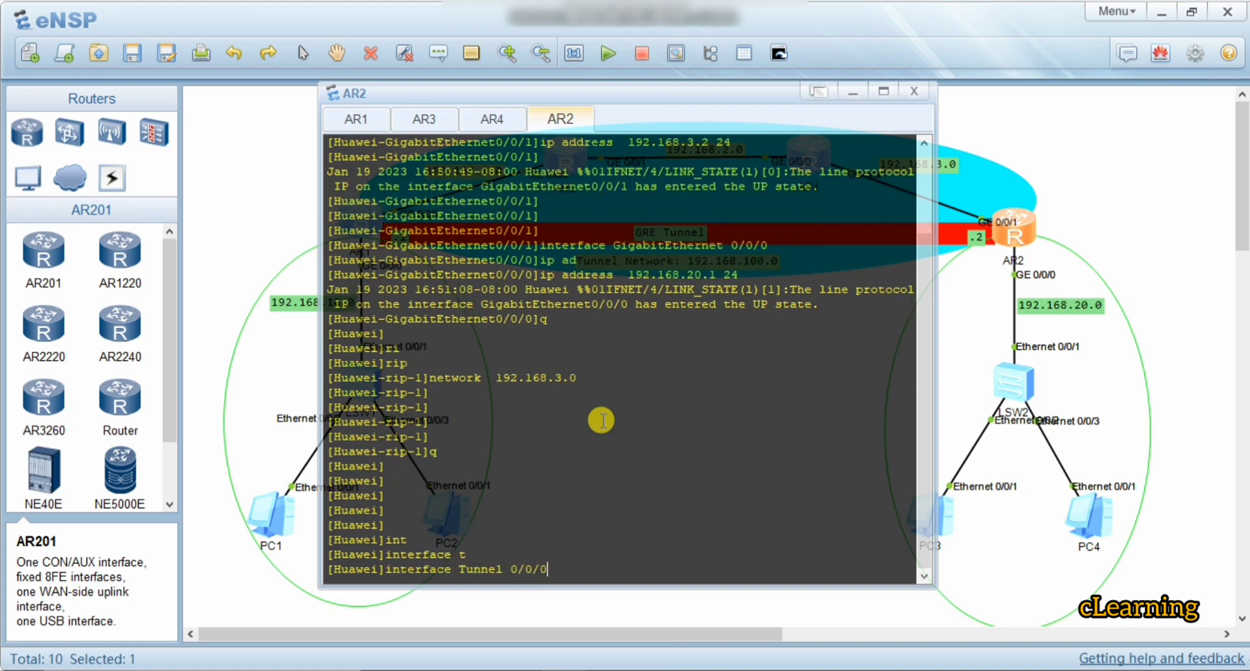
key(Return)
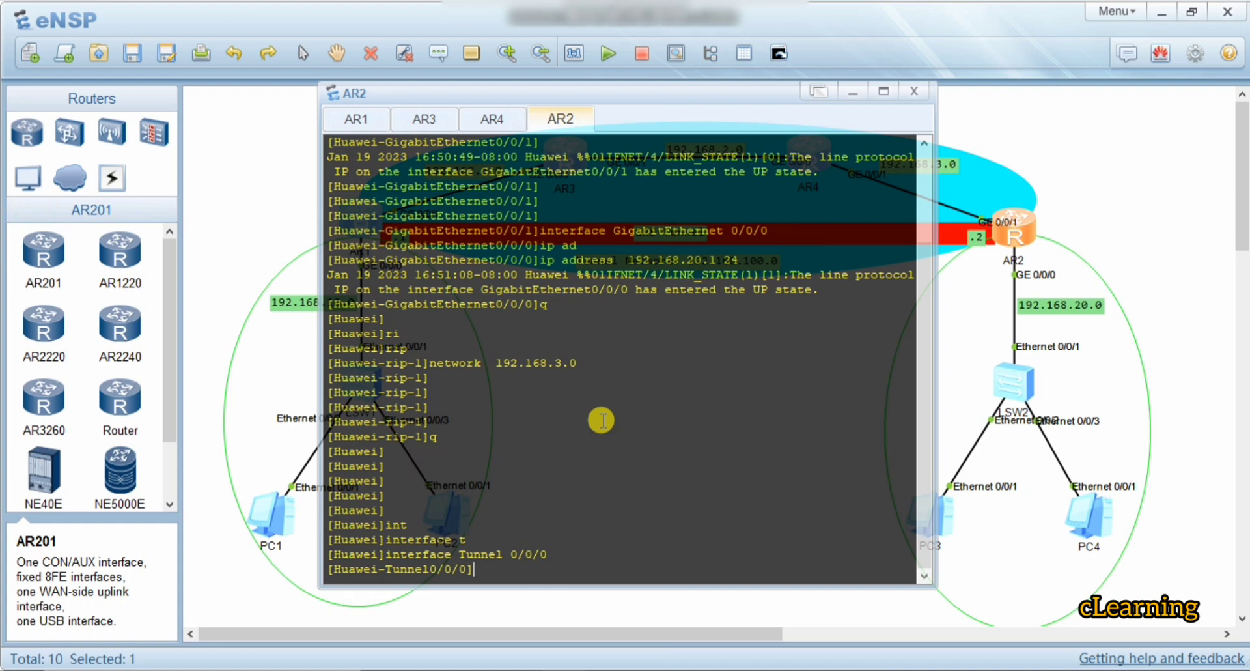
Step: Set the tunnel protocol of AR2's tunnel interface to GRE
text(tu)
key(Tab)
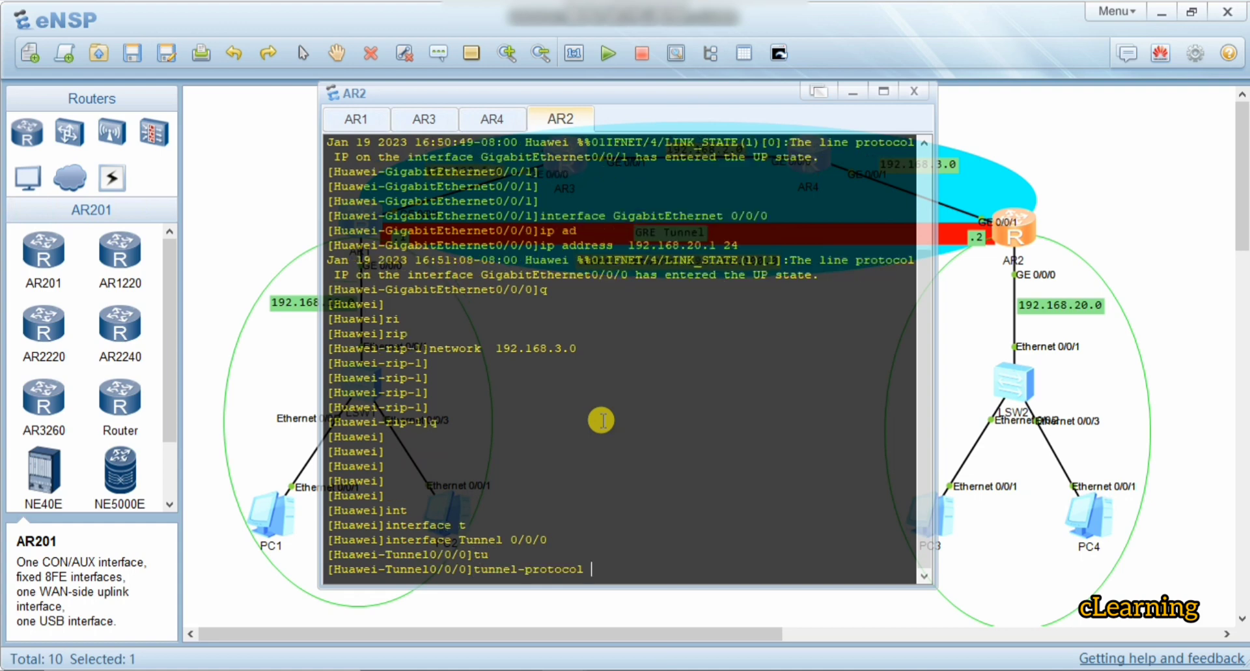
text(gr)
key(Tab)
key(Return)
Step: Assign IP address 192.168.100.2 with a 24-bit mask to AR2's tunnel interface
text(ip a)
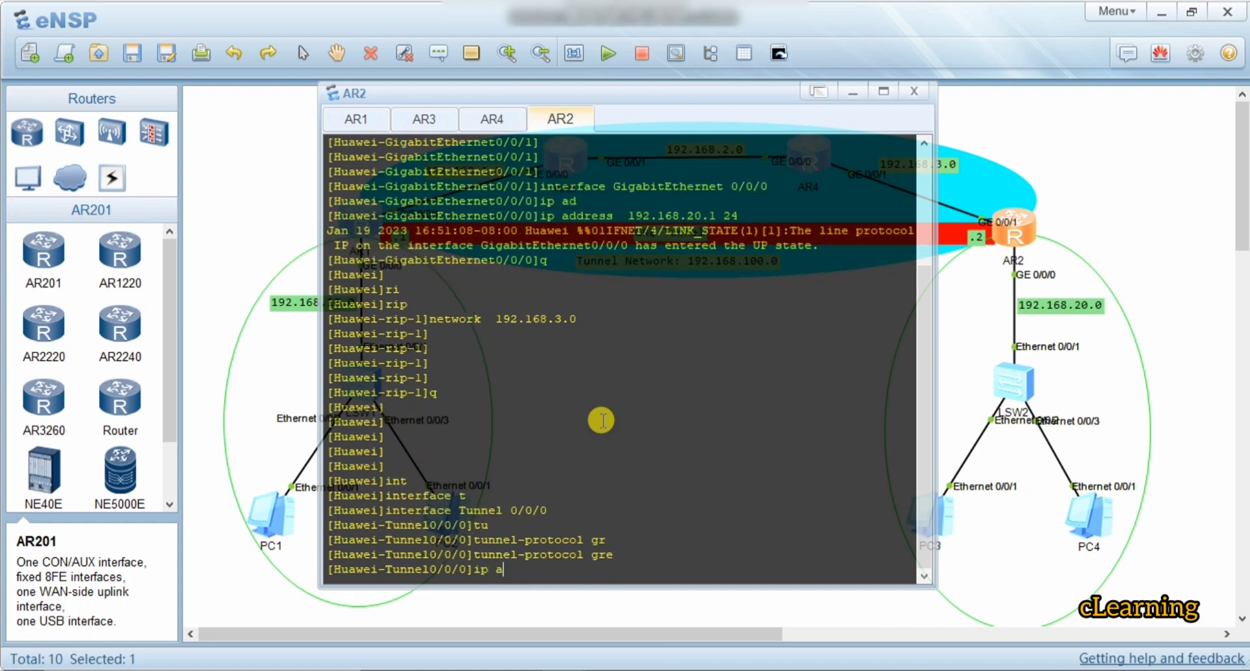
text(d)
key(Tab)
text(192.1)
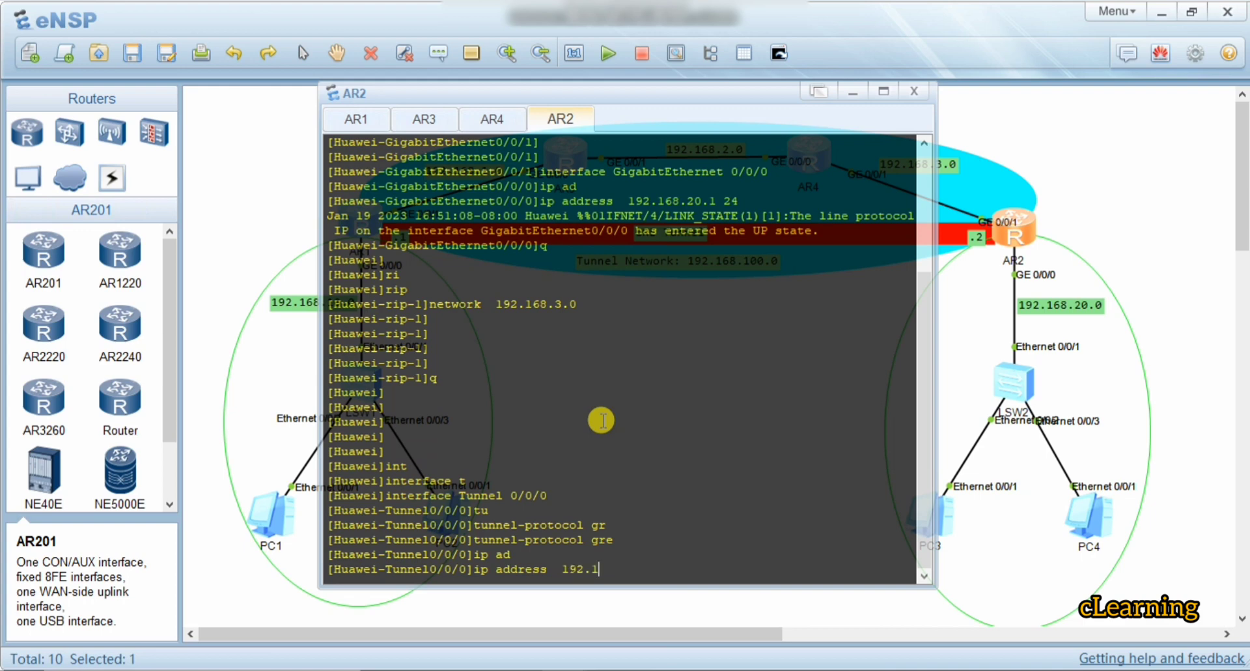
text(68.100.2 24)
key(Return)
key(Return)
key(Return)
key(Return)
key(Return)
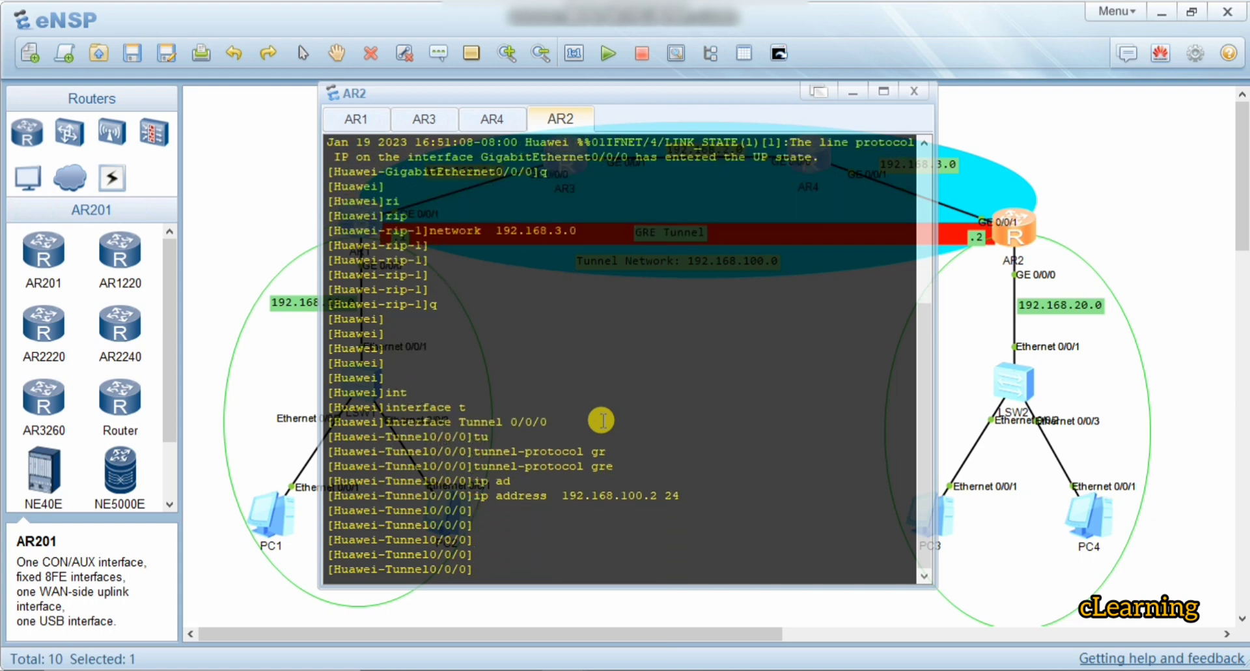
Step: Set the source address of AR2's tunnel interface to 192.168.3.2
text(sou)
key(Tab)
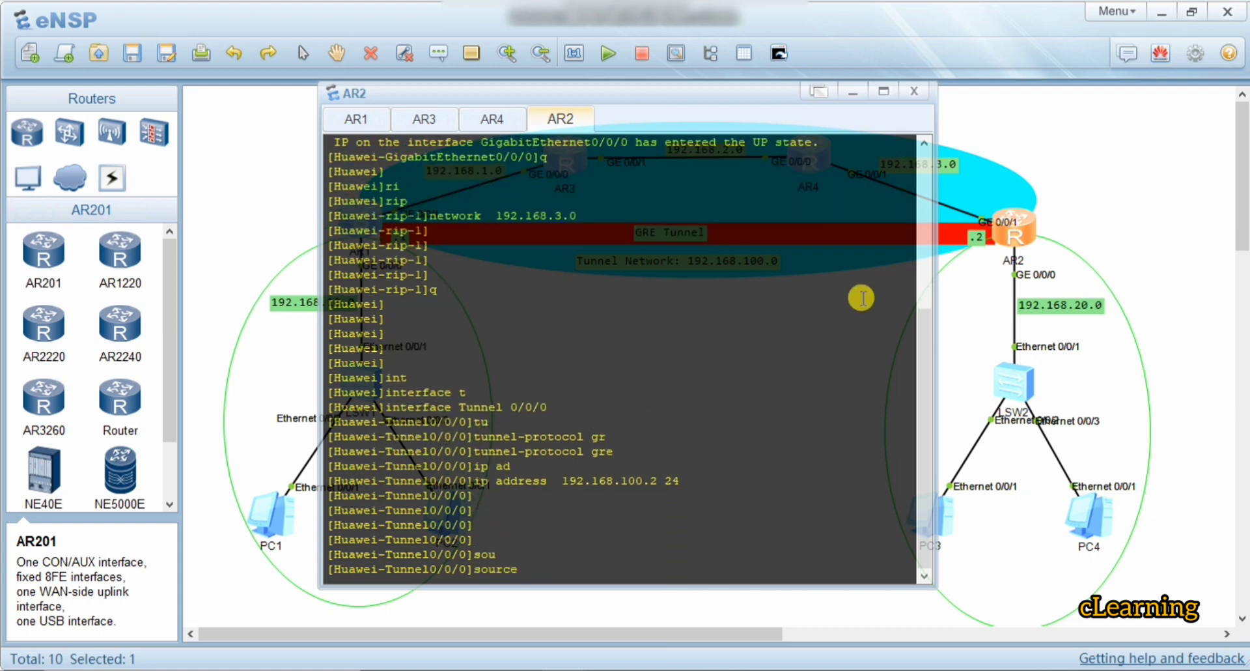
click(1117, 216)
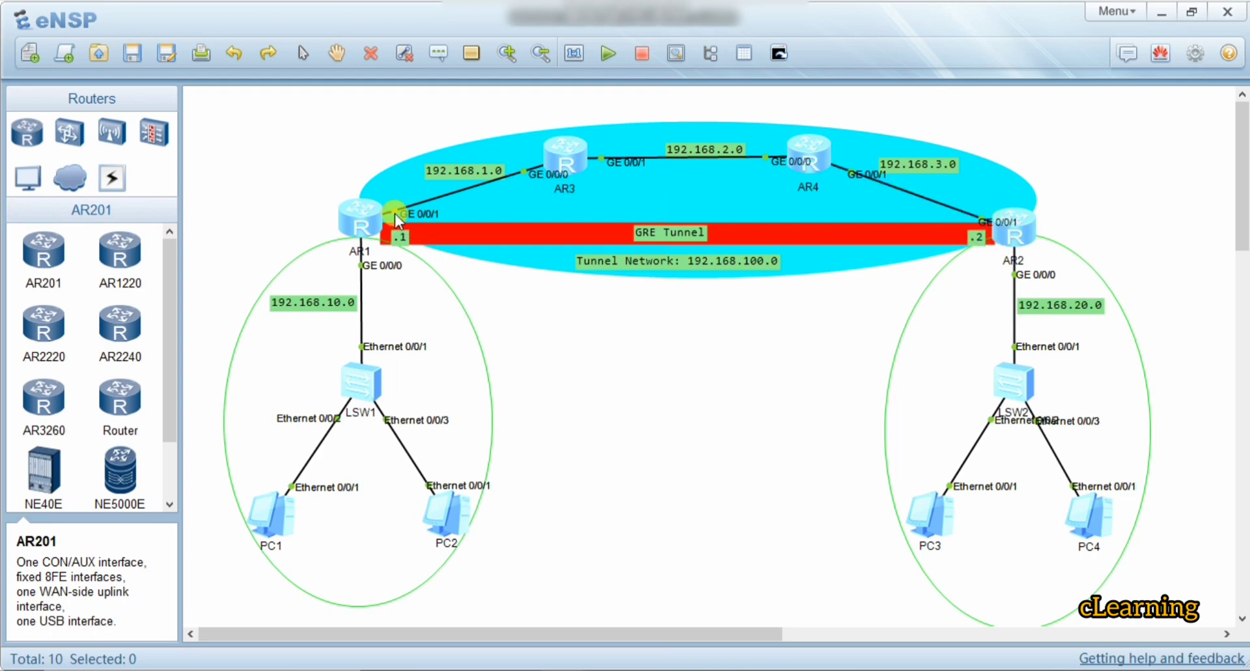
drag(368, 224, 365, 227)
double_click(1022, 234)
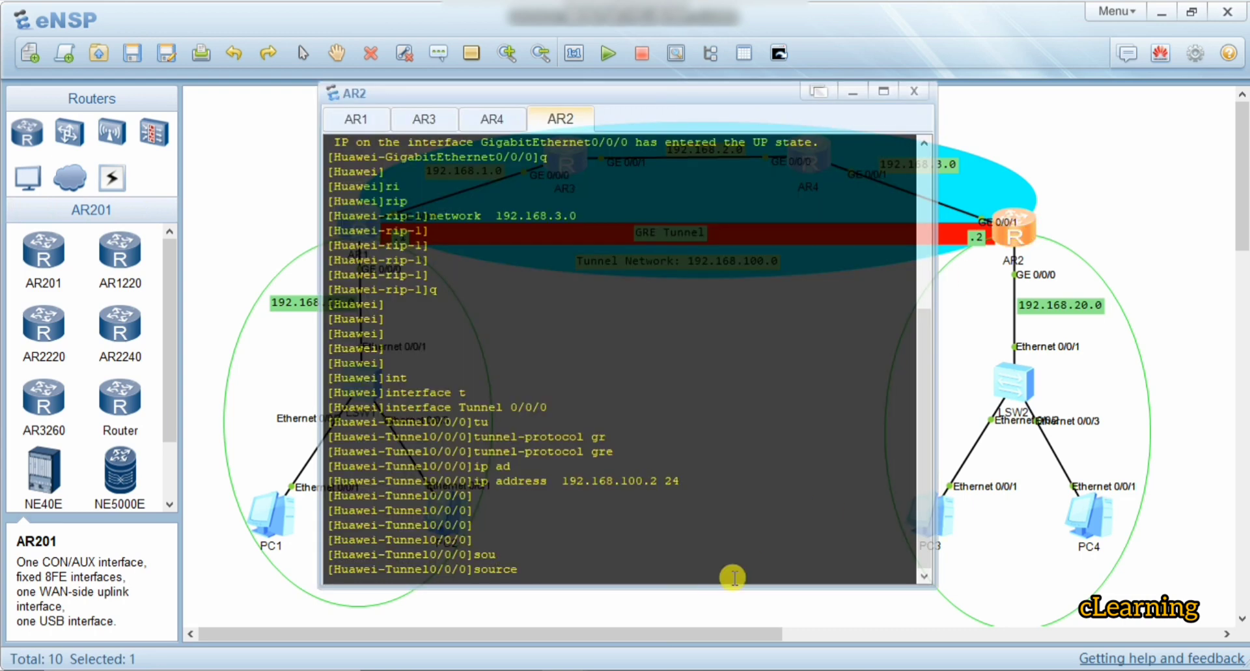
text(92.168.3.2)
key(Return)
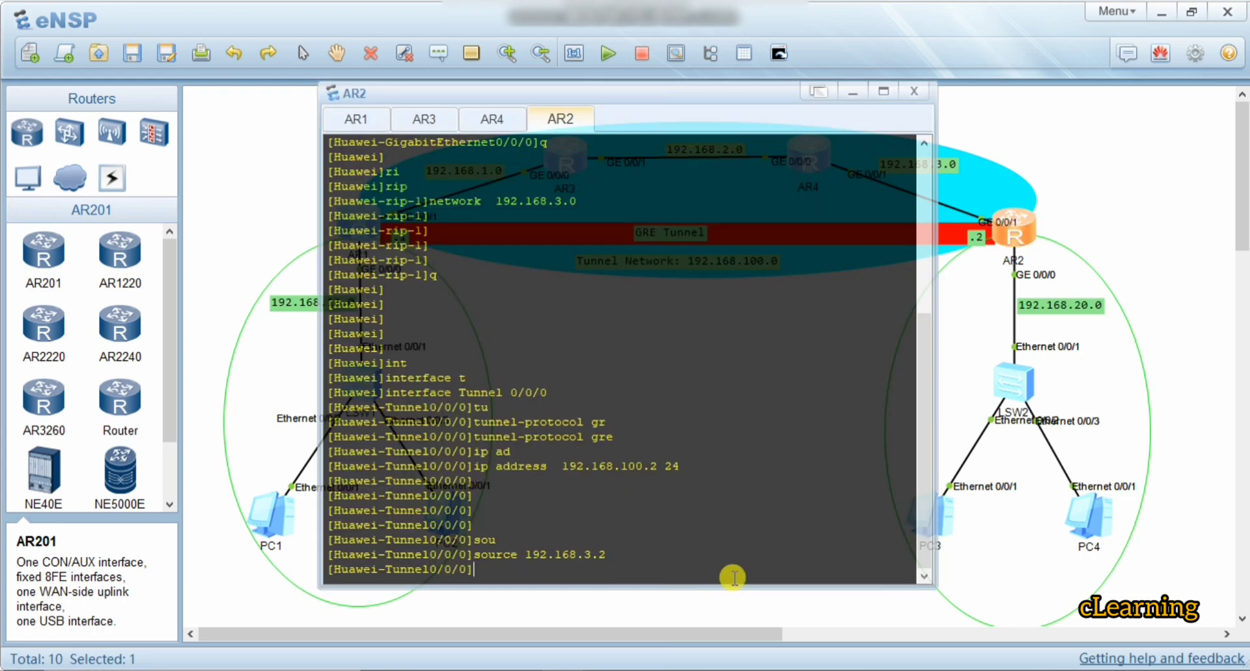
Step: Set the destination address of AR2's tunnel interface to 192.168.1.1
text(des)
key(Tab)
key(Tab)
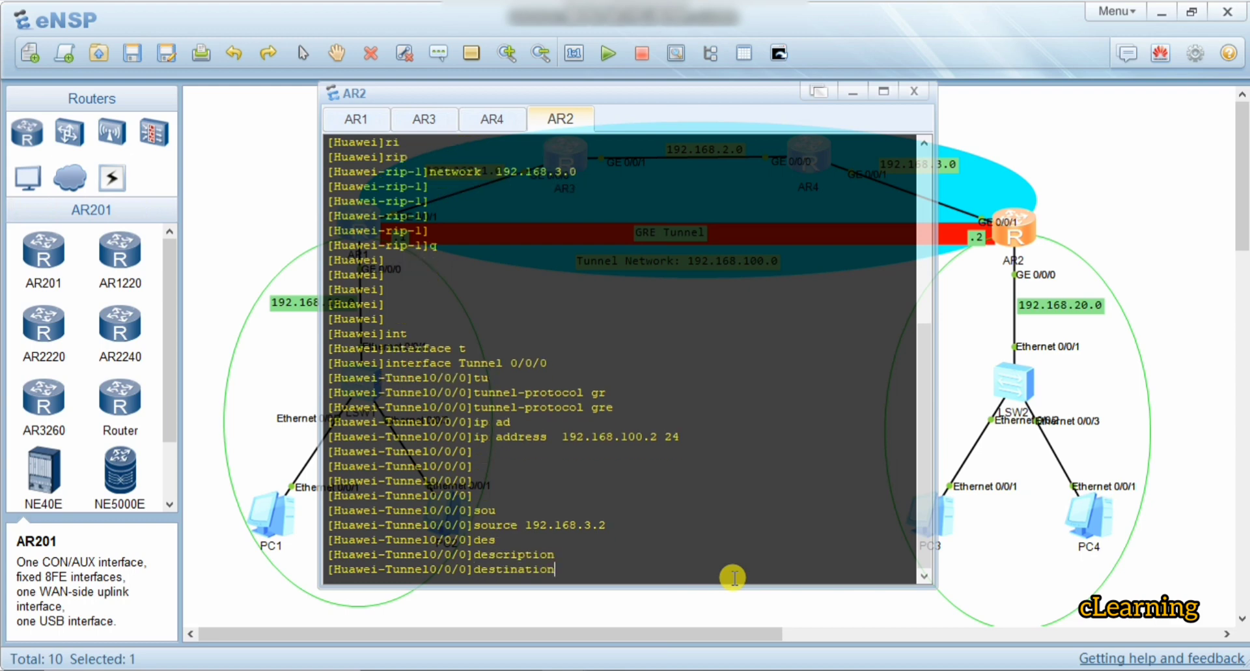
text(192.168.1.1)
key(Return)
key(Return)
key(Return)
key(Return)
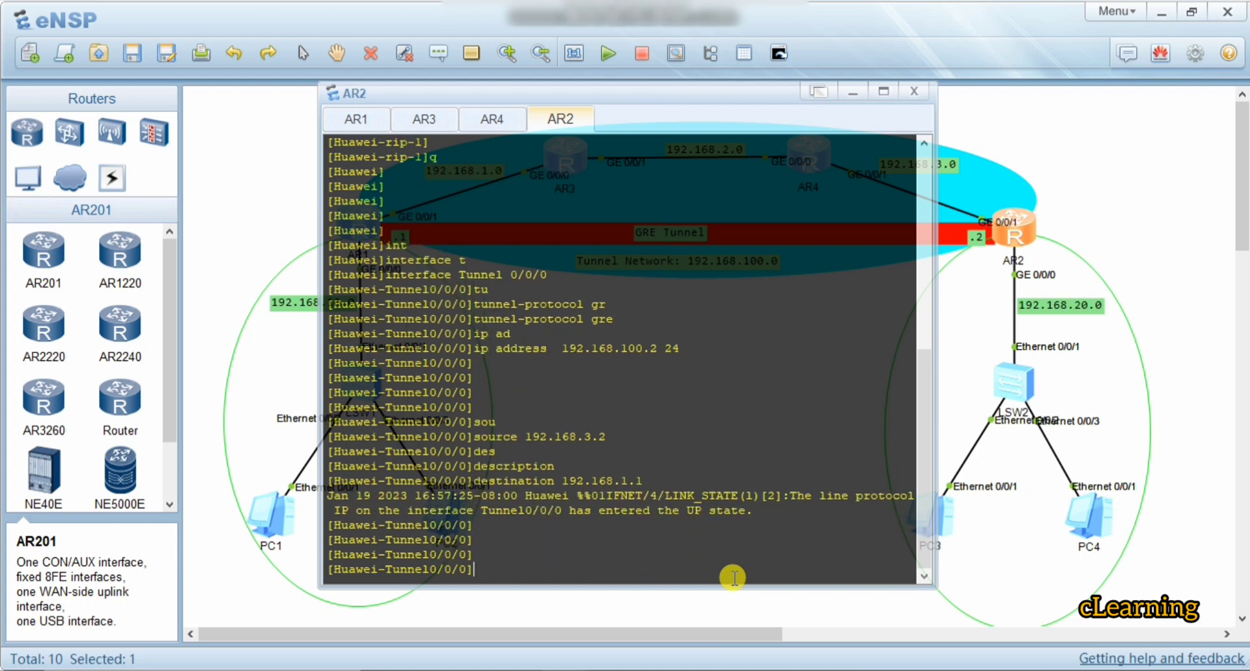
drag(445, 509, 674, 533)
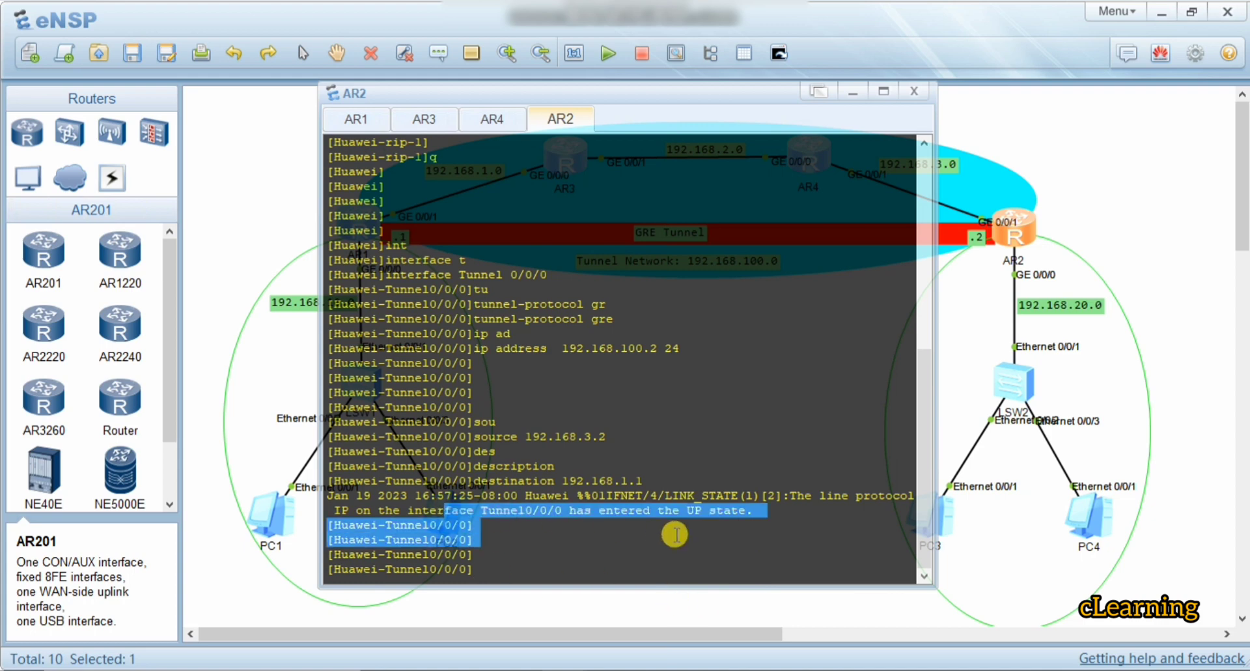
Step: Open AR1's console and leave the tunnel interface view to return to system view
click(949, 364)
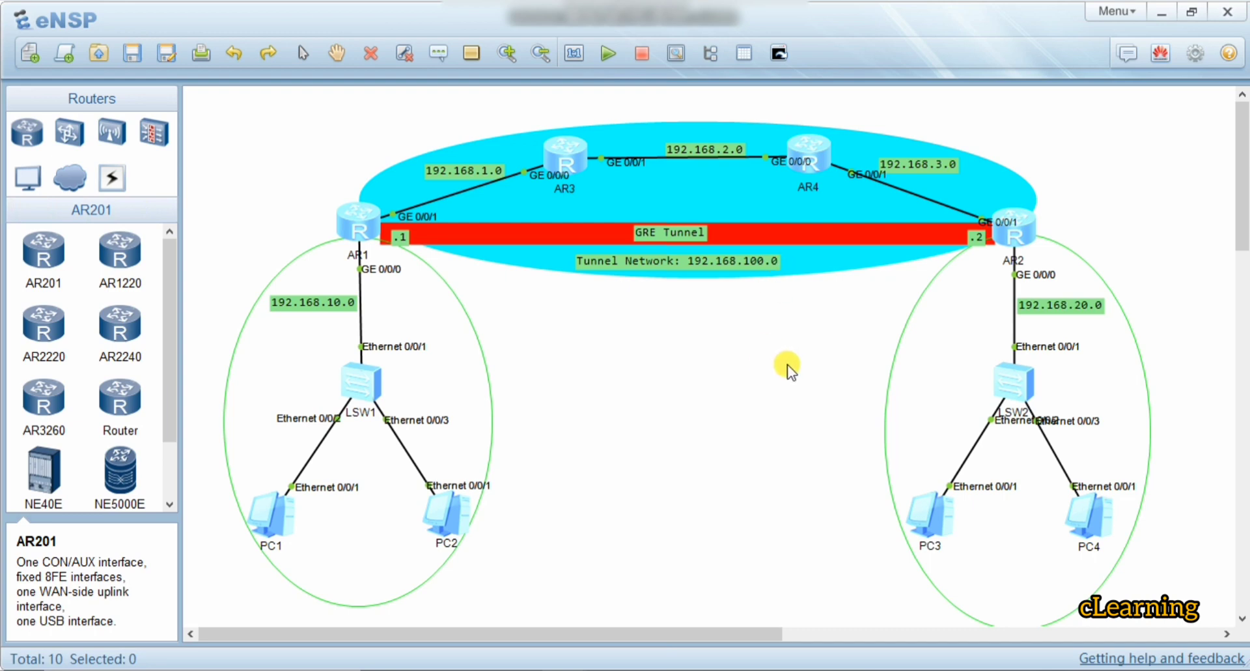
drag(592, 232, 595, 224)
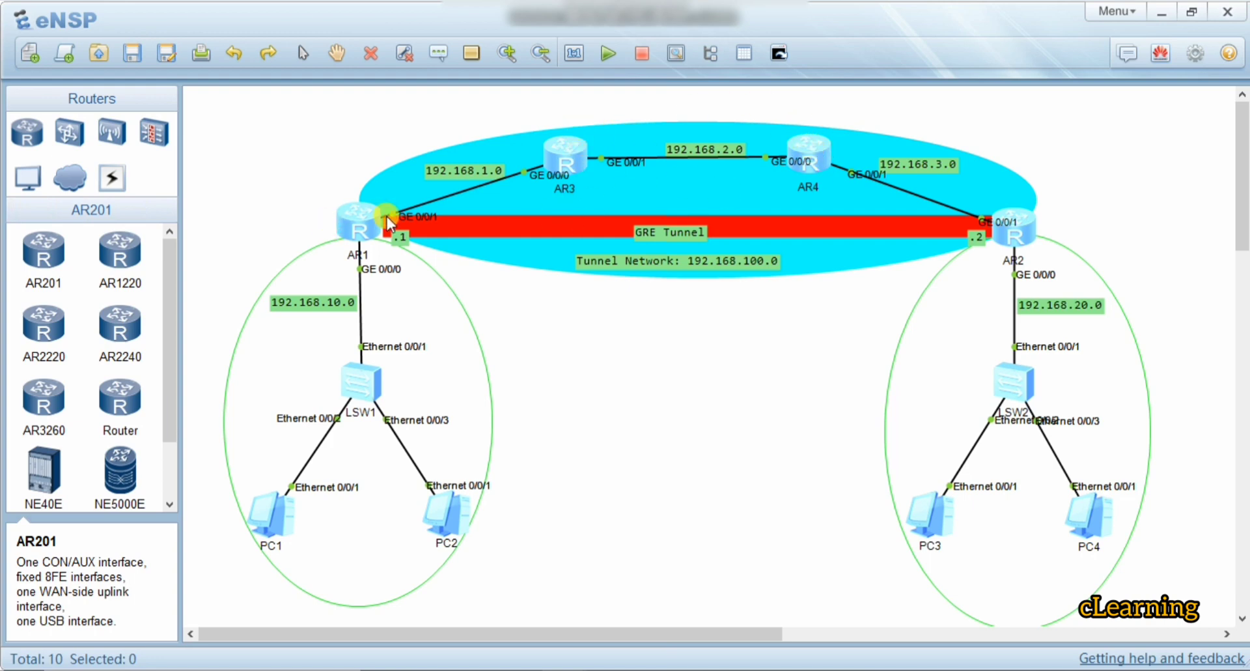
drag(476, 225, 470, 227)
double_click(348, 225)
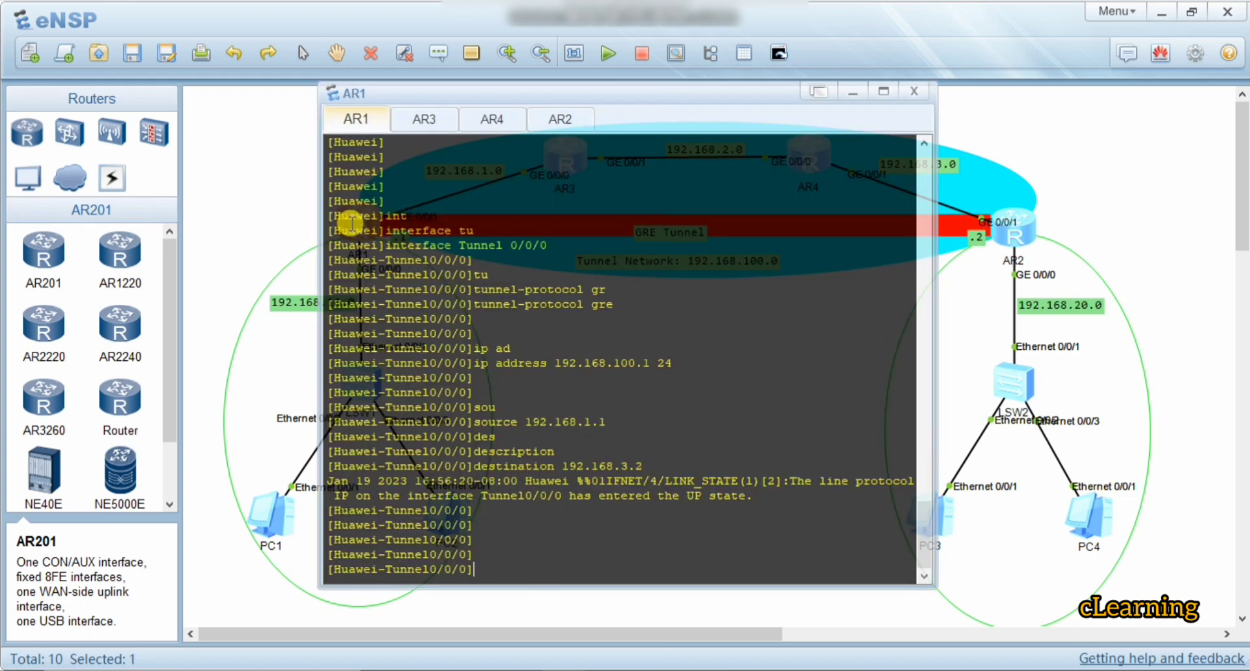
text(q)
key(Return)
key(Return)
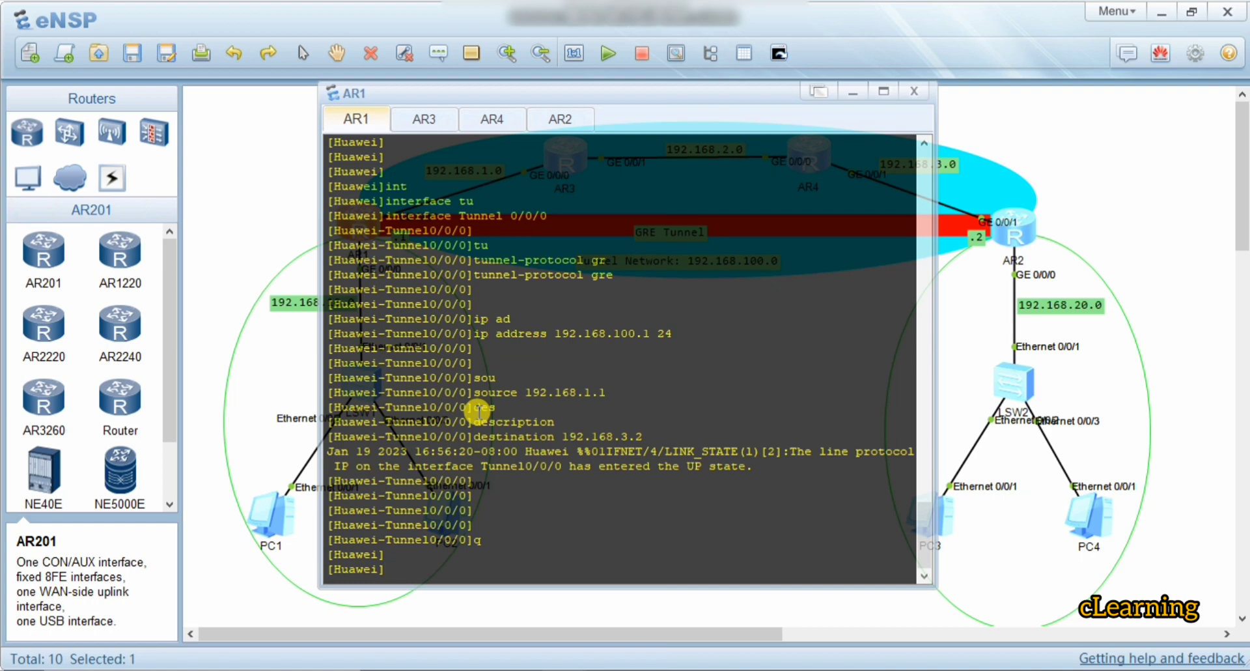
Step: Start OSPF process 1 on AR1 and enter area 0
text(osp)
key(Tab)
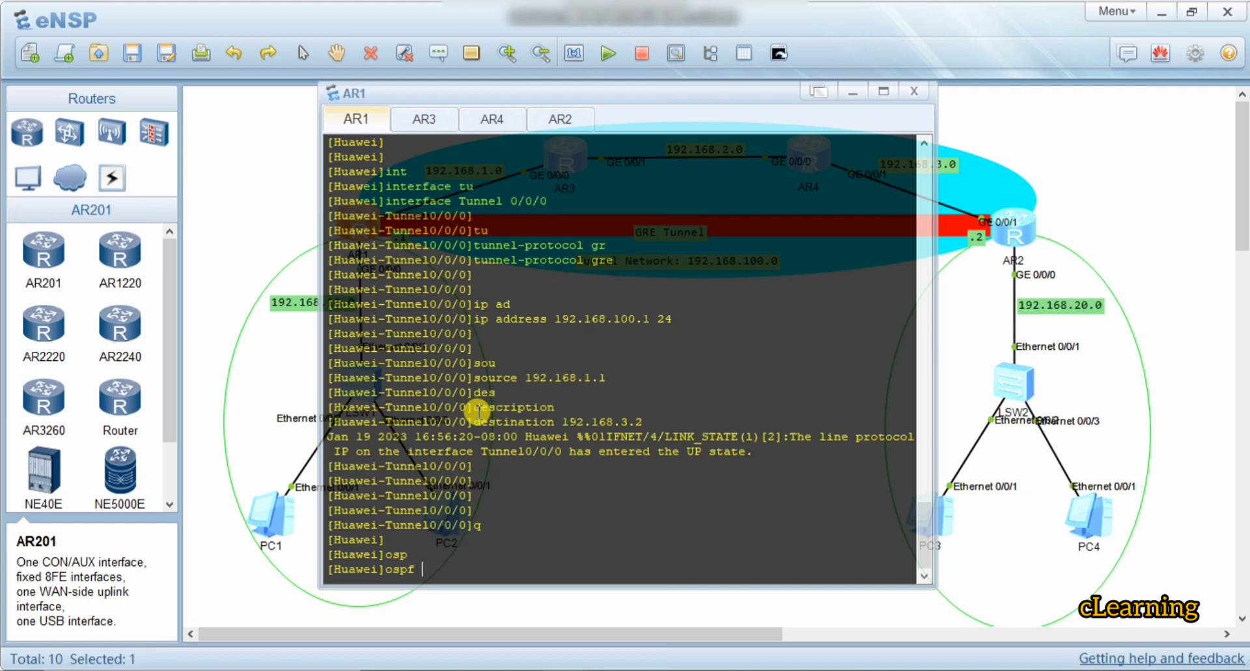
text(1)
key(Return)
text(are)
key(Tab)
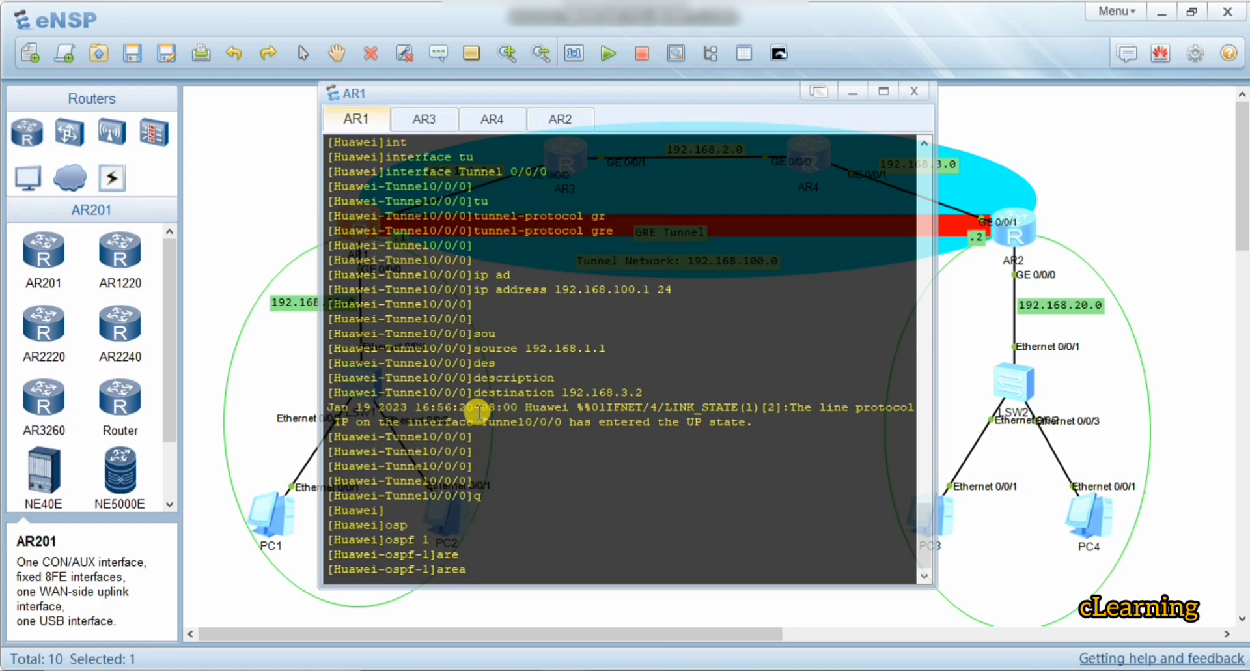
text(0)
key(Return)
Step: Advertise network 192.168.10.0 with wildcard mask 0.0.0.255 in AR1's OSPF area 0
text(n)
key(Tab)
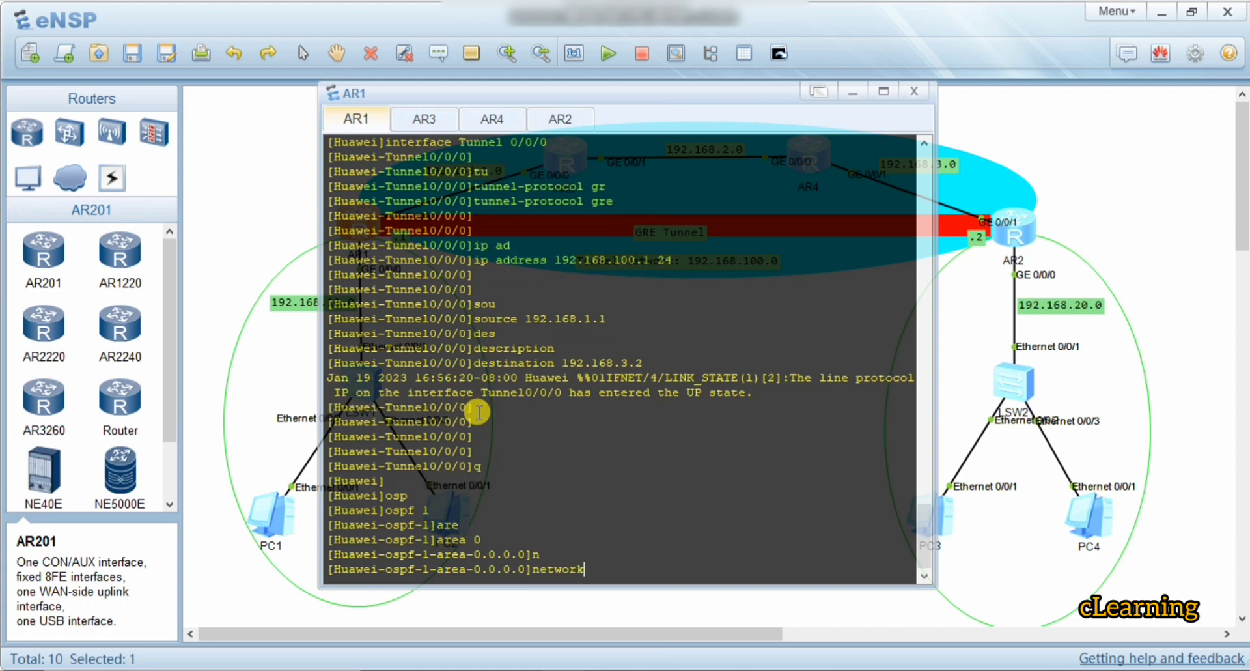
text(192.168.10.0 0.0.0.255)
key(Return)
key(Return)
key(Return)
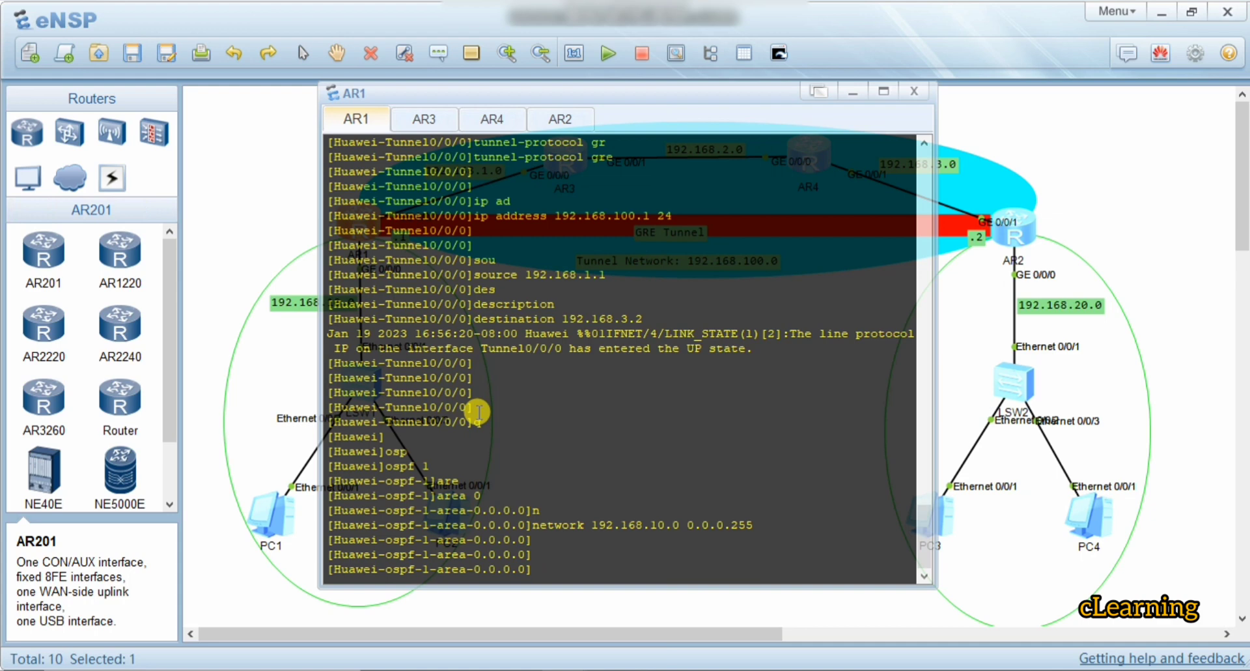
Step: Advertise the tunnel network 192.168.100.0 with wildcard mask 0.0.0.255 in AR1's OSPF area 0
key(Up)
key(Left)
key(Left)
key(Left)
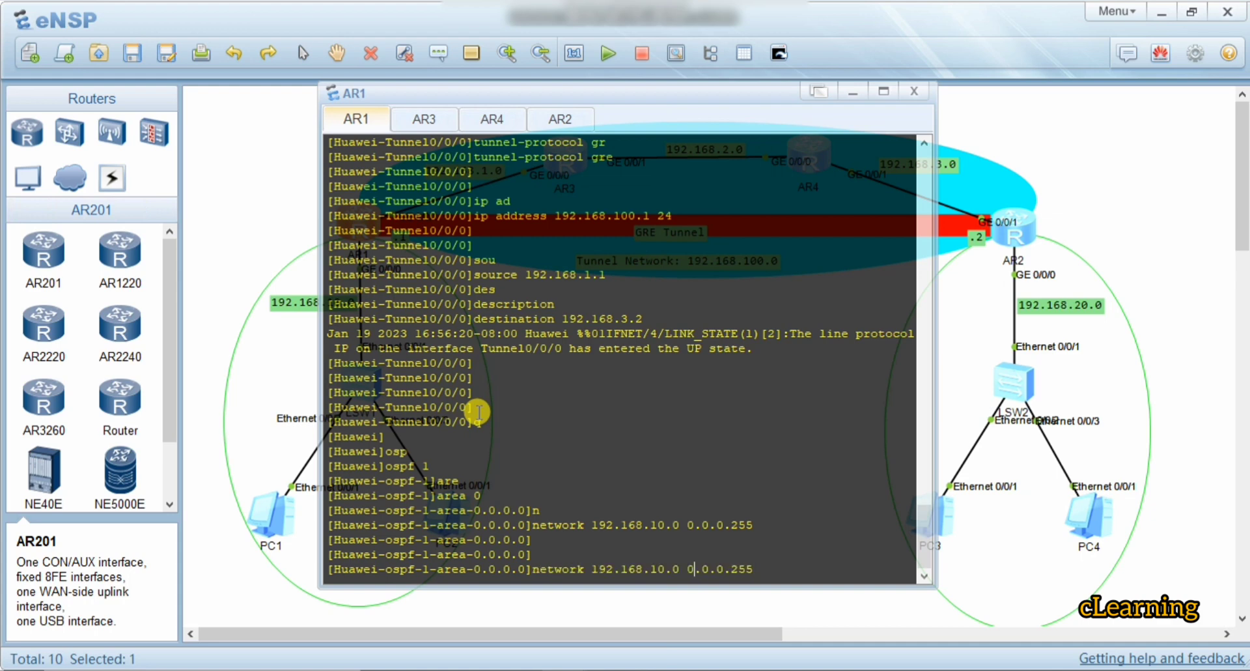
text(0)
key(Return)
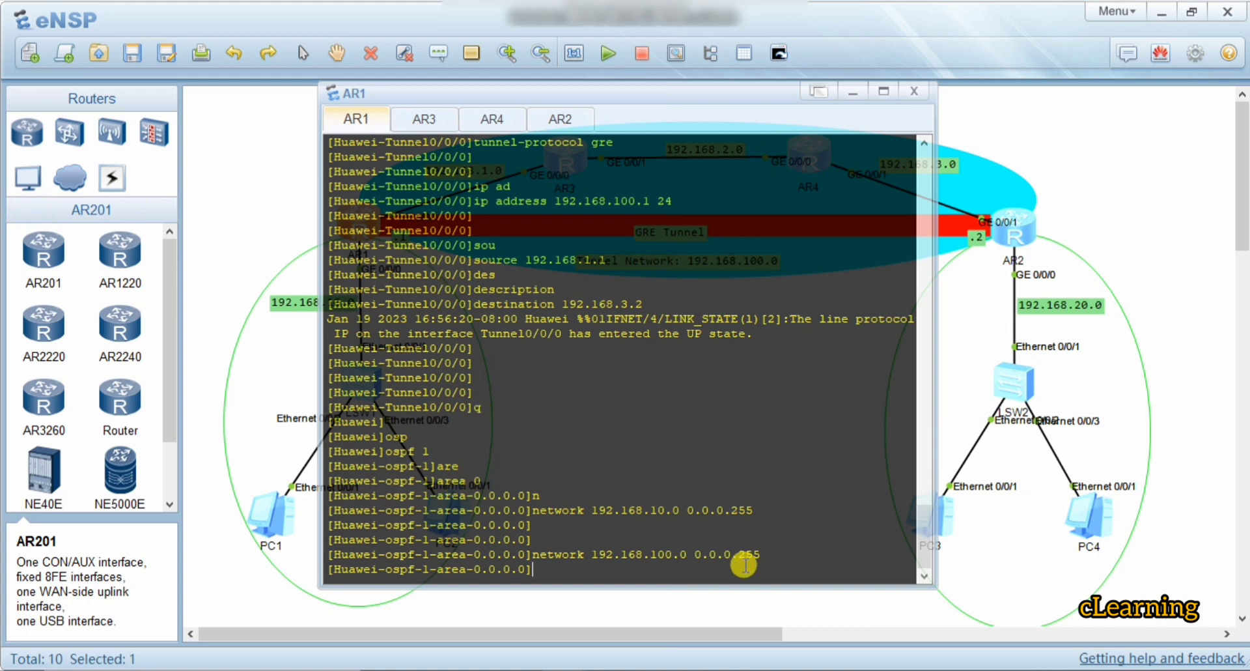
drag(759, 554, 532, 553)
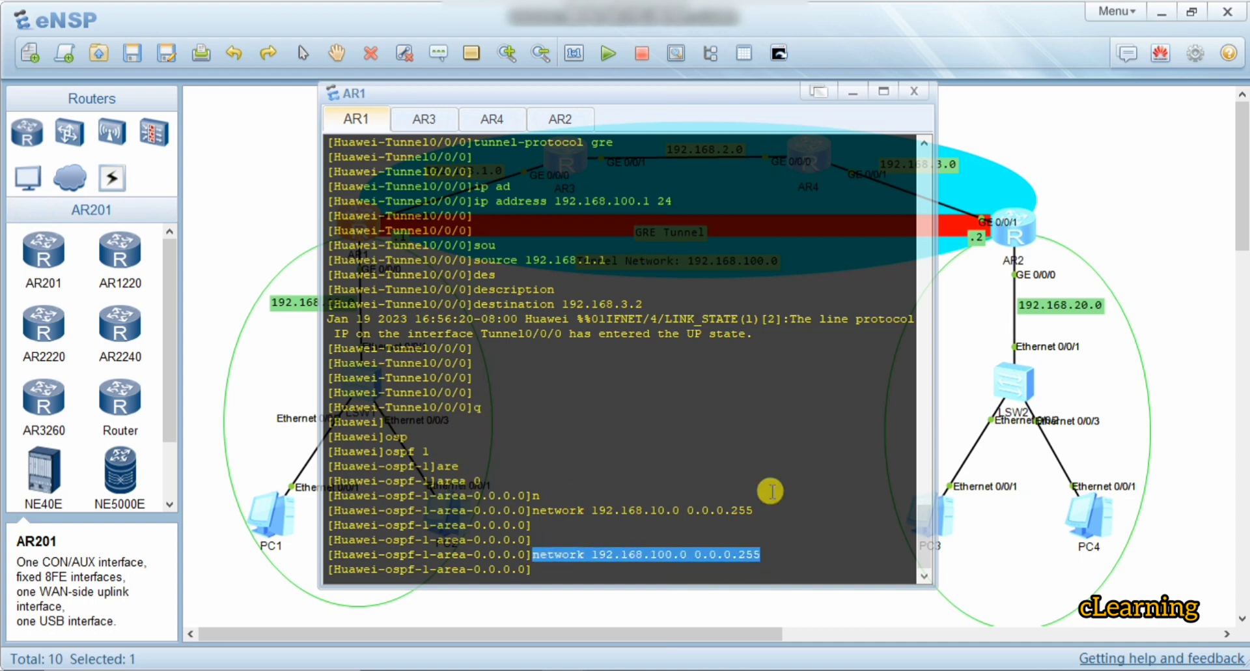
Step: Open AR2's console and leave the tunnel interface view to return to system view
click(950, 362)
click(1020, 229)
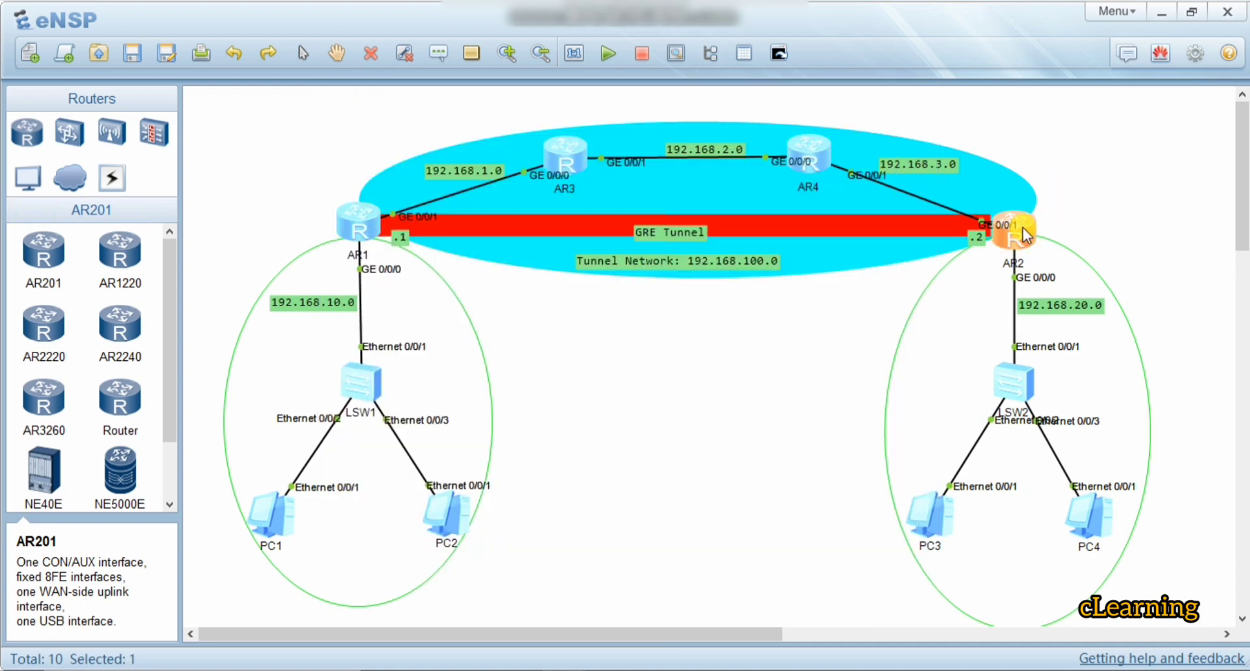
double_click(1000, 242)
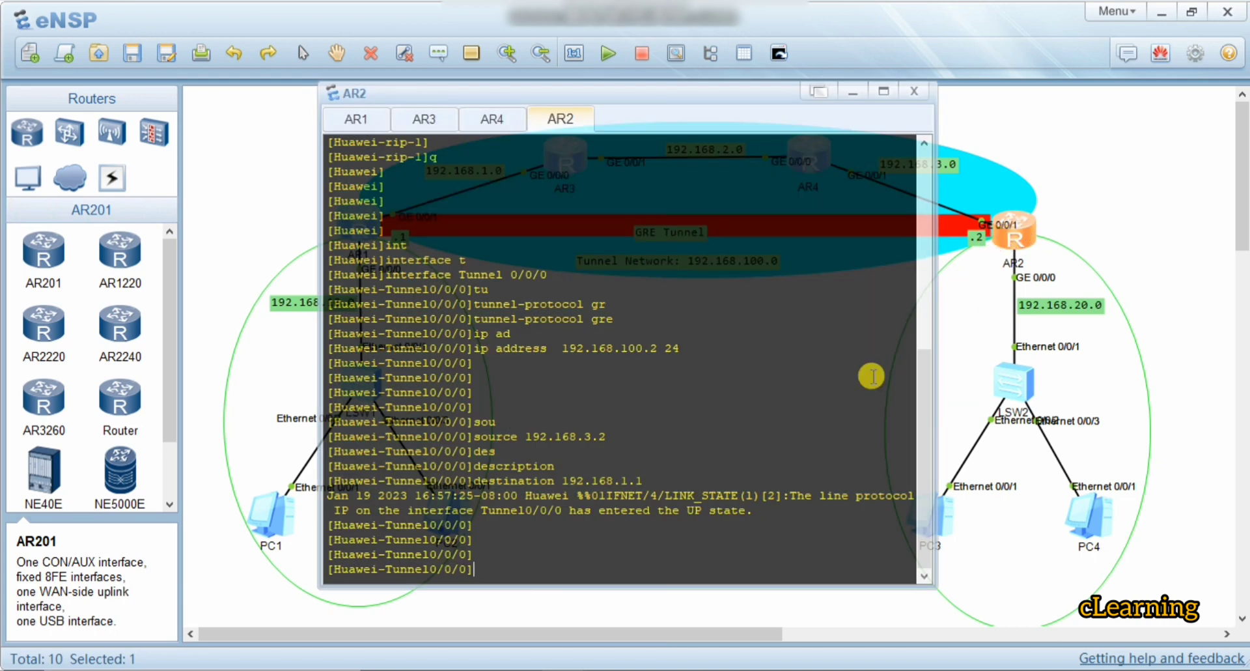
text(q)
key(Return)
key(Return)
key(Return)
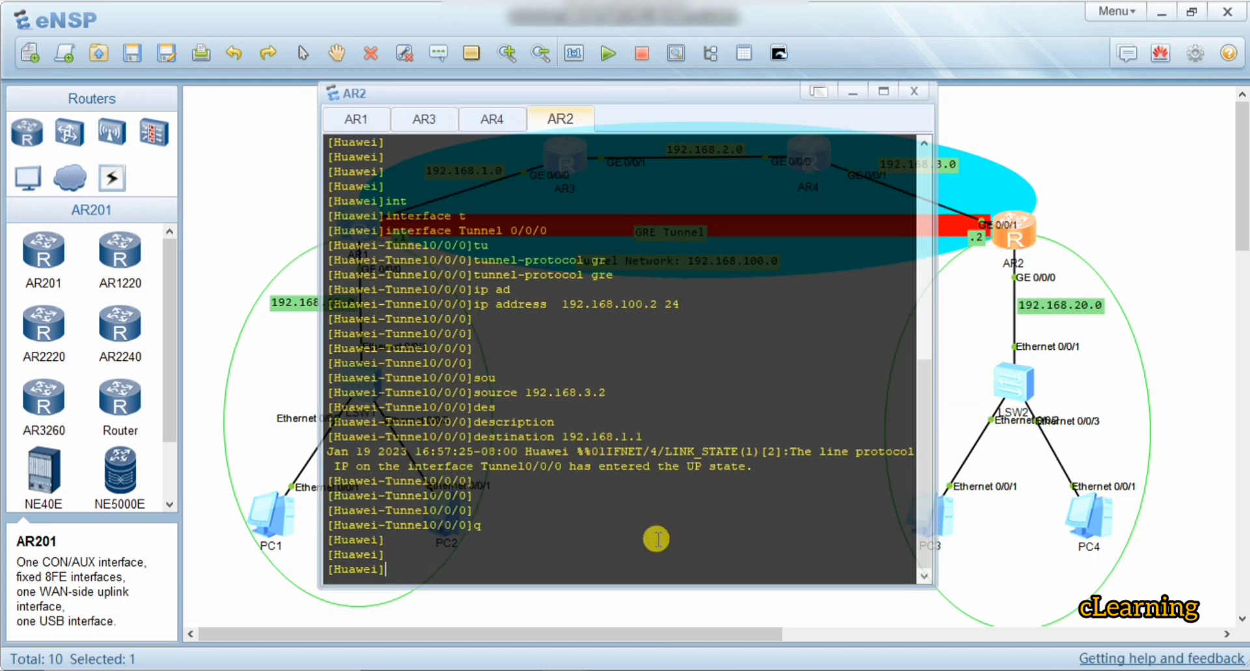
Step: Start OSPF process 1 on AR2 and enter area 0
text(os)
key(Tab)
text(1)
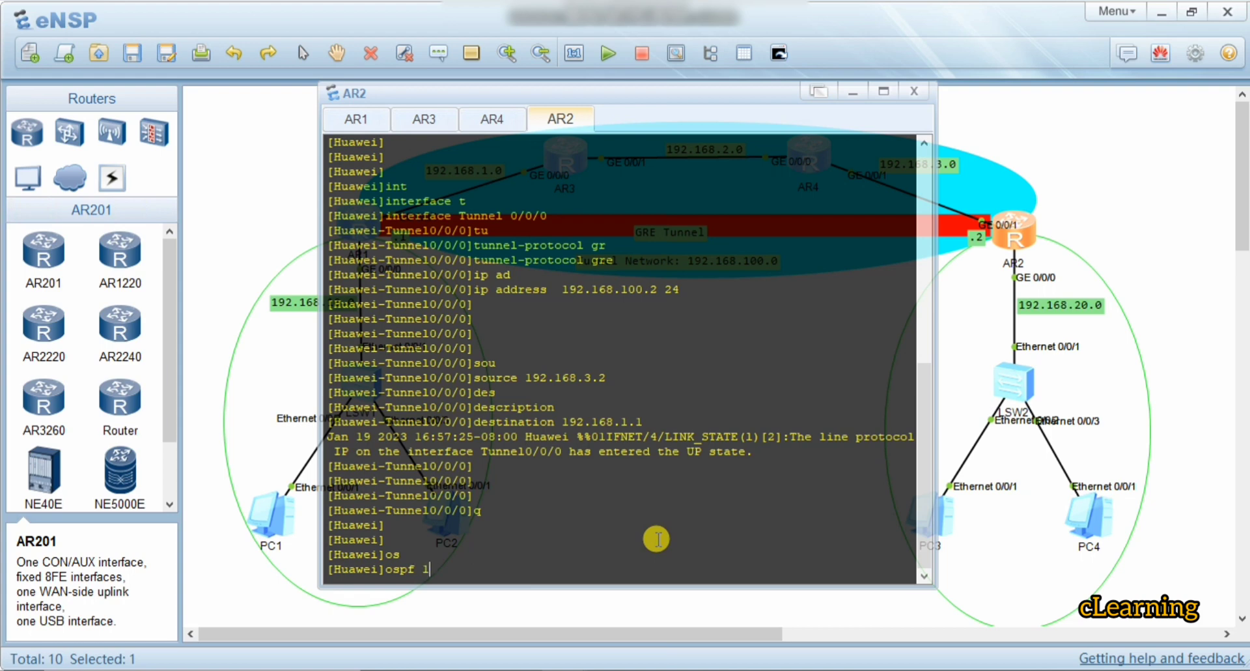
key(Return)
text(are)
key(Tab)
text(0)
key(Return)
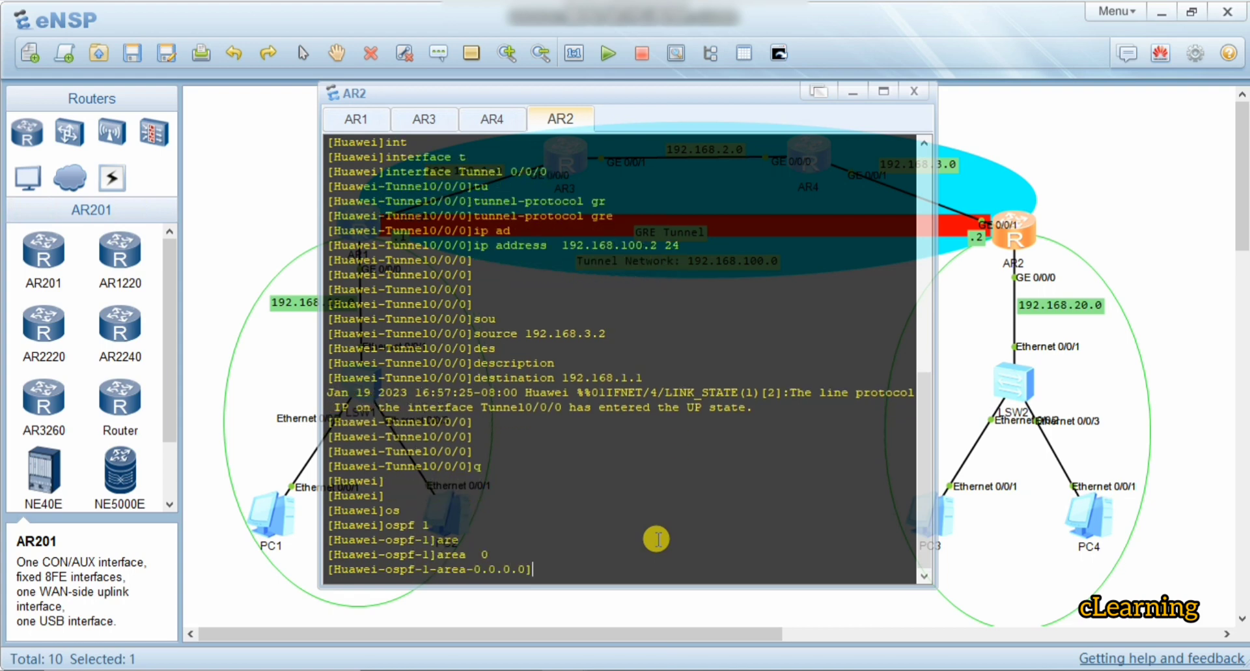
Step: Advertise the tunnel network 192.168.100.0 with wildcard mask 0.0.0.255 in AR2's OSPF area 0
text(network 192.168.100.0 0.0.0.255)
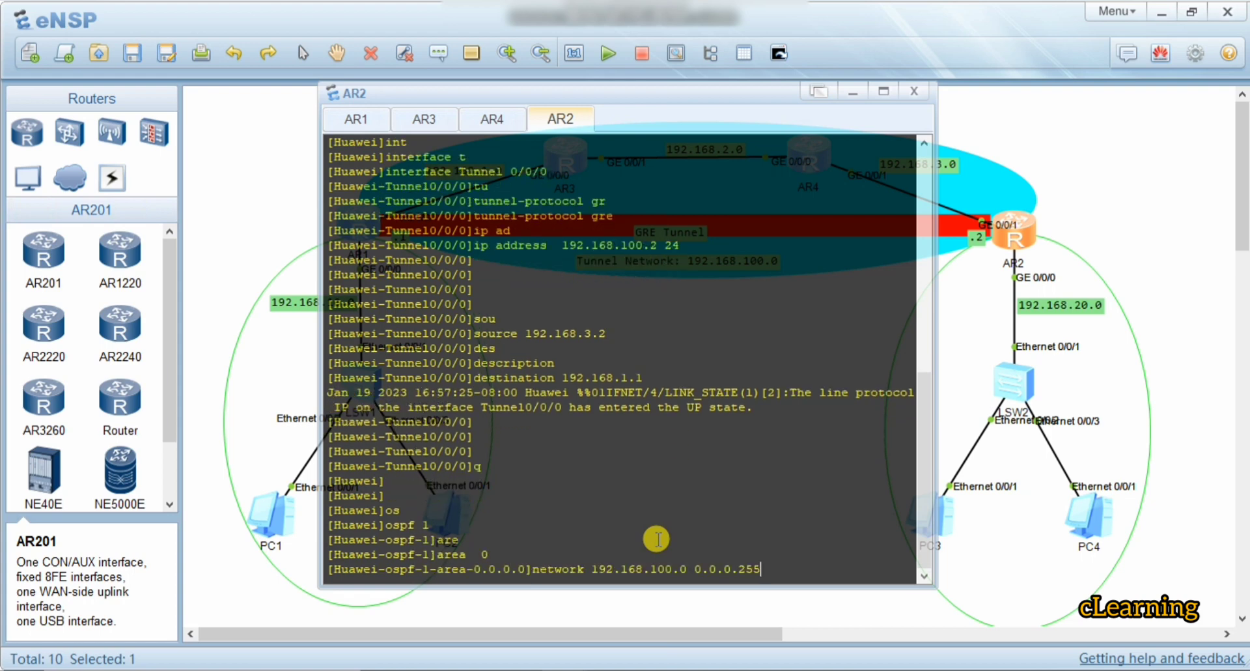
key(Return)
Step: Advertise network 192.168.20.0 with wildcard mask 0.0.0.255 in AR2's OSPF area 0
key(Up)
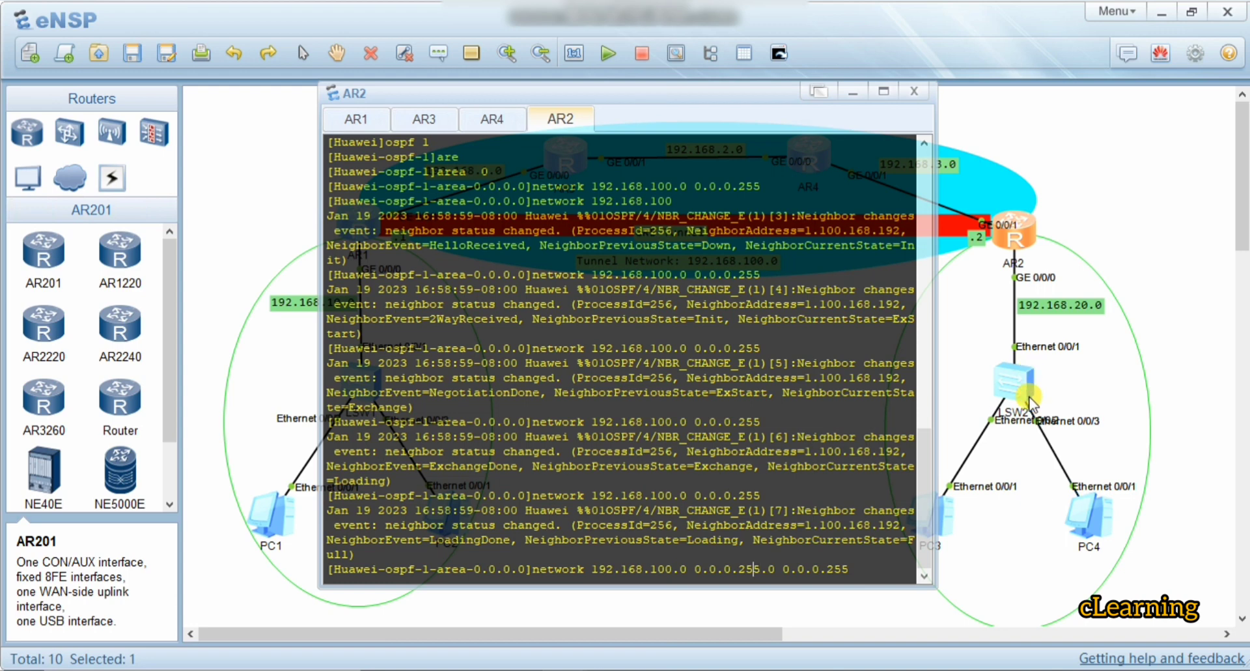
key(Left)
key(Tab)
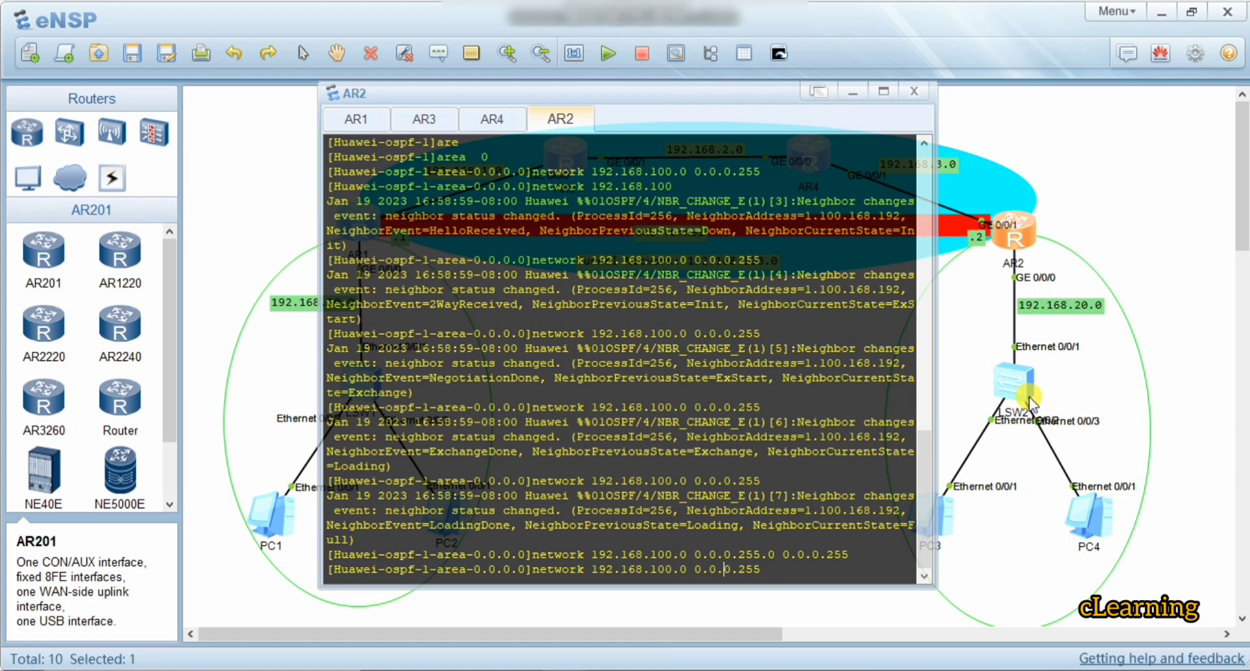
key(BackSpace)
key(BackSpace)
key(BackSpace)
text(20)
key(Return)
key(Return)
key(Up)
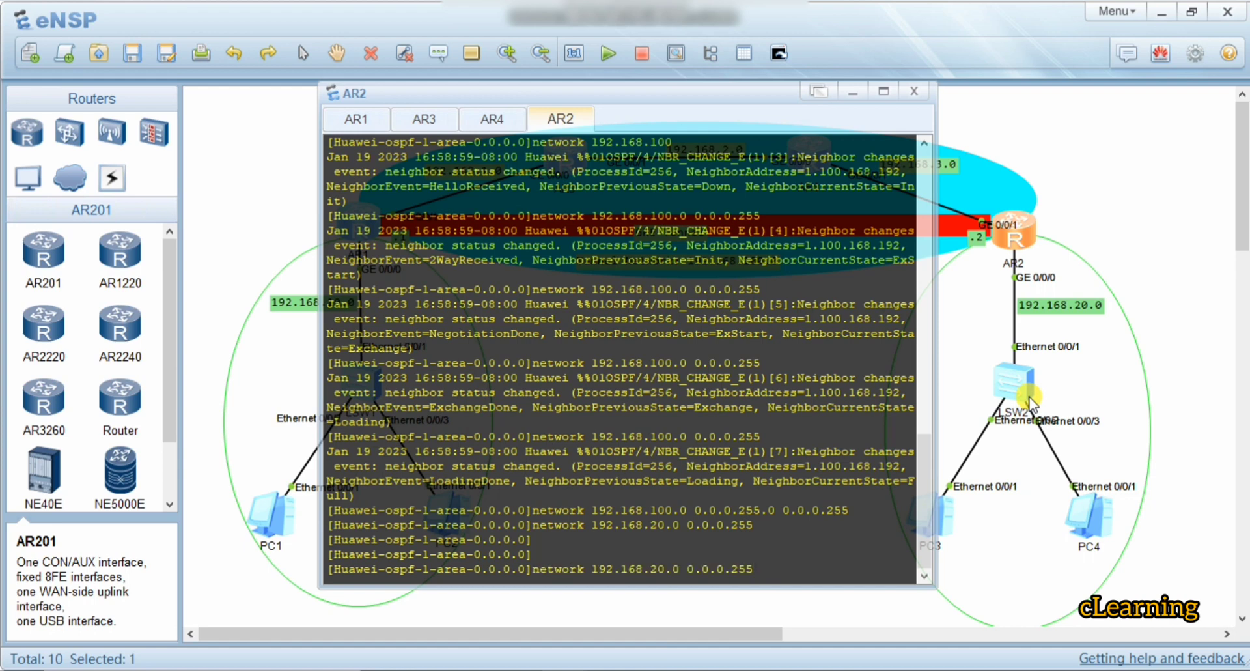
key(Return)
key(Return)
key(Return)
key(Return)
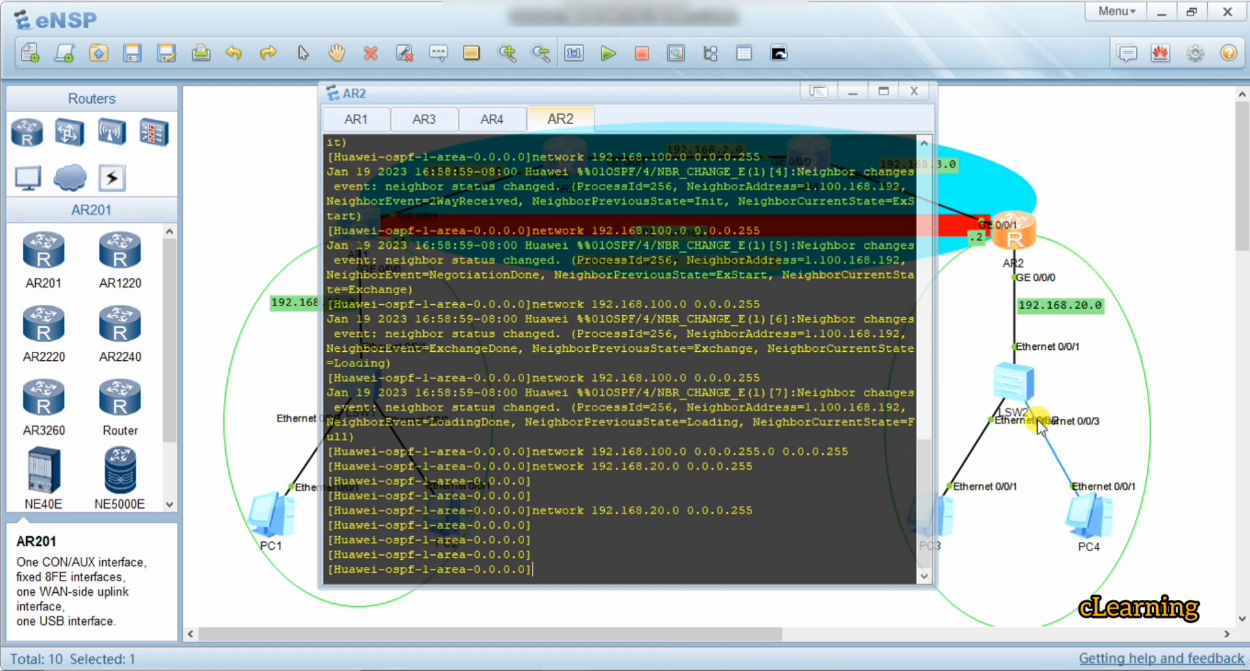
Step: Ping 192.168.3.2 from PC1's command line
click(984, 382)
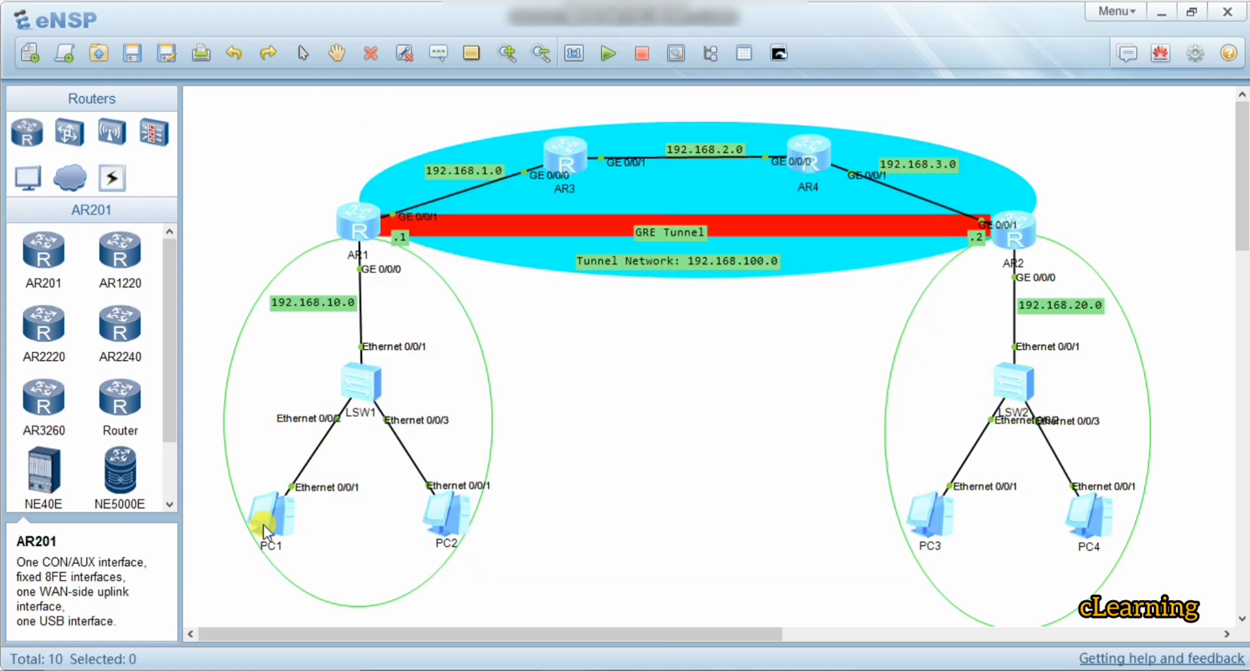
double_click(265, 511)
key(Up)
key(Return)
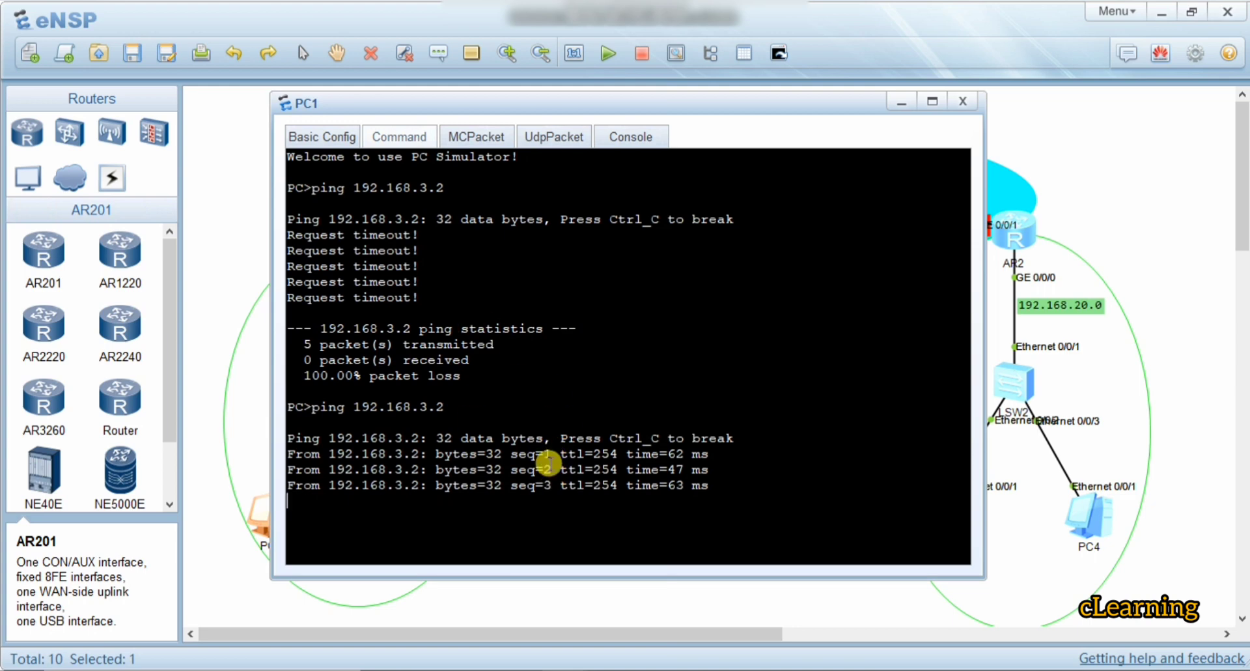
click(267, 392)
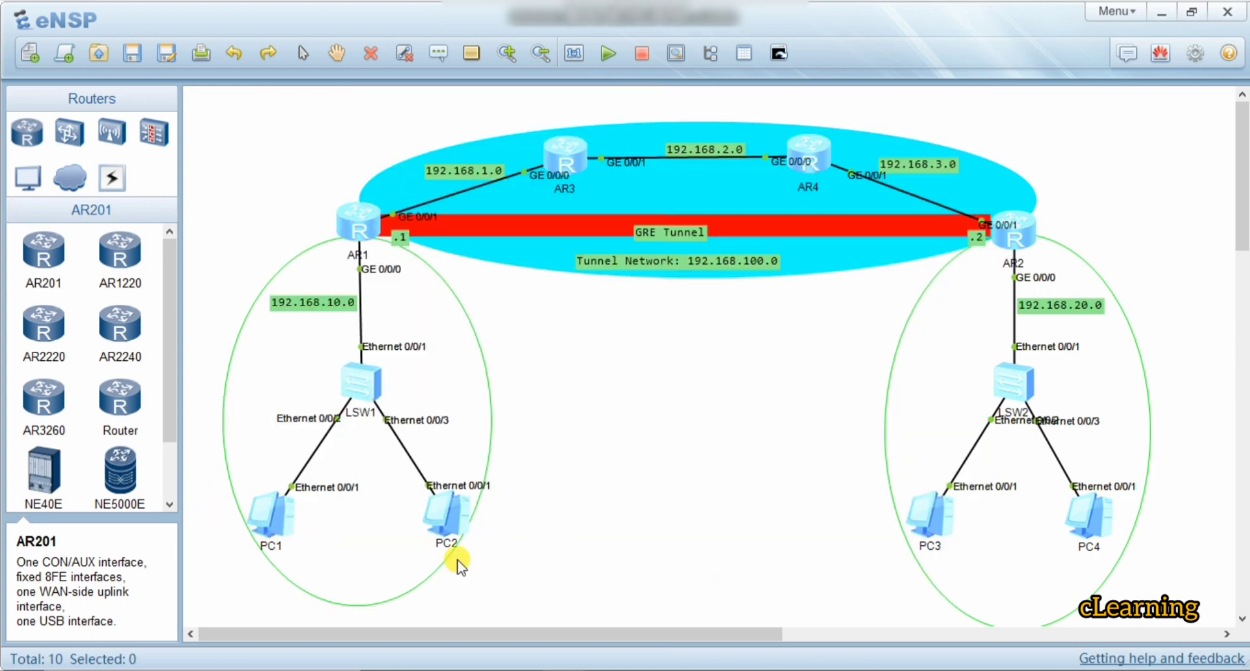
Step: Check PC3's IPv4 address and ping 192.168.20.2 from PC1's command line
double_click(937, 519)
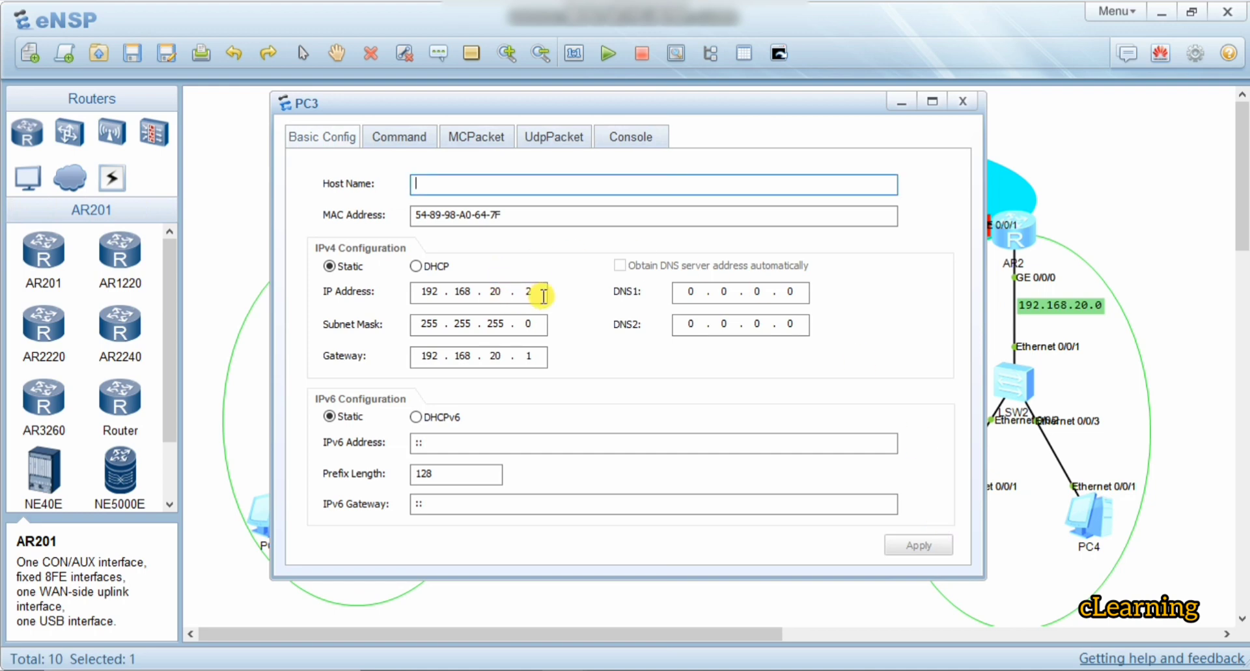
click(962, 101)
double_click(275, 524)
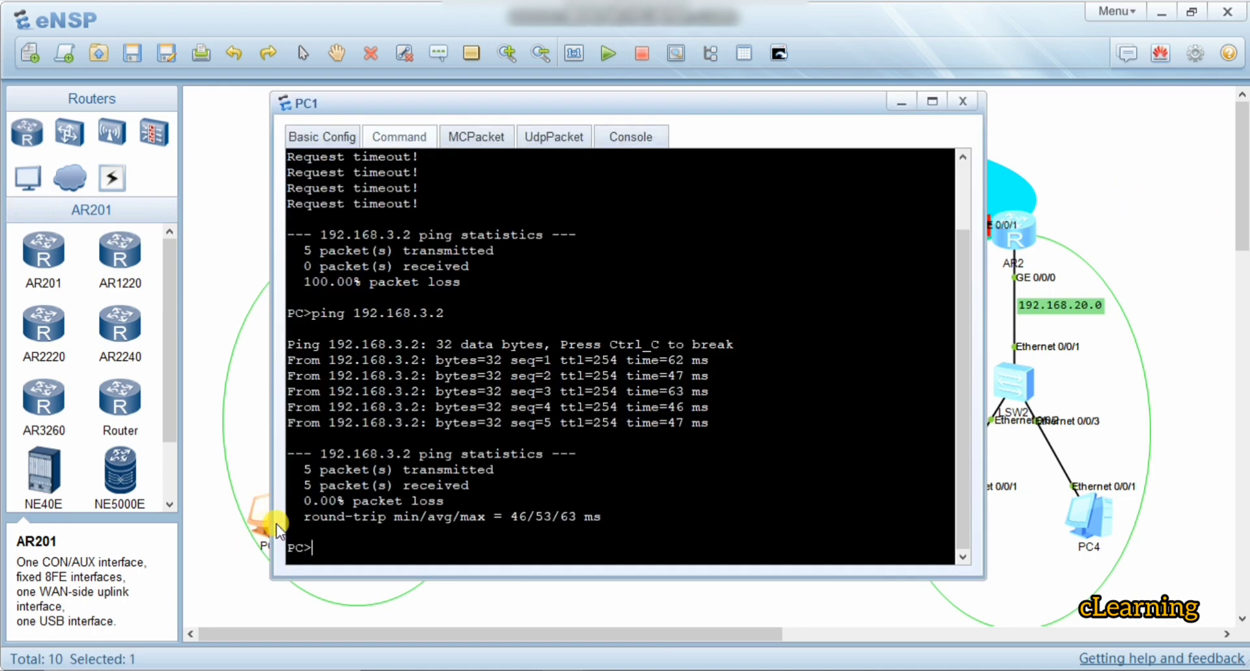
text(ping 192.168.20.2)
key(Return)
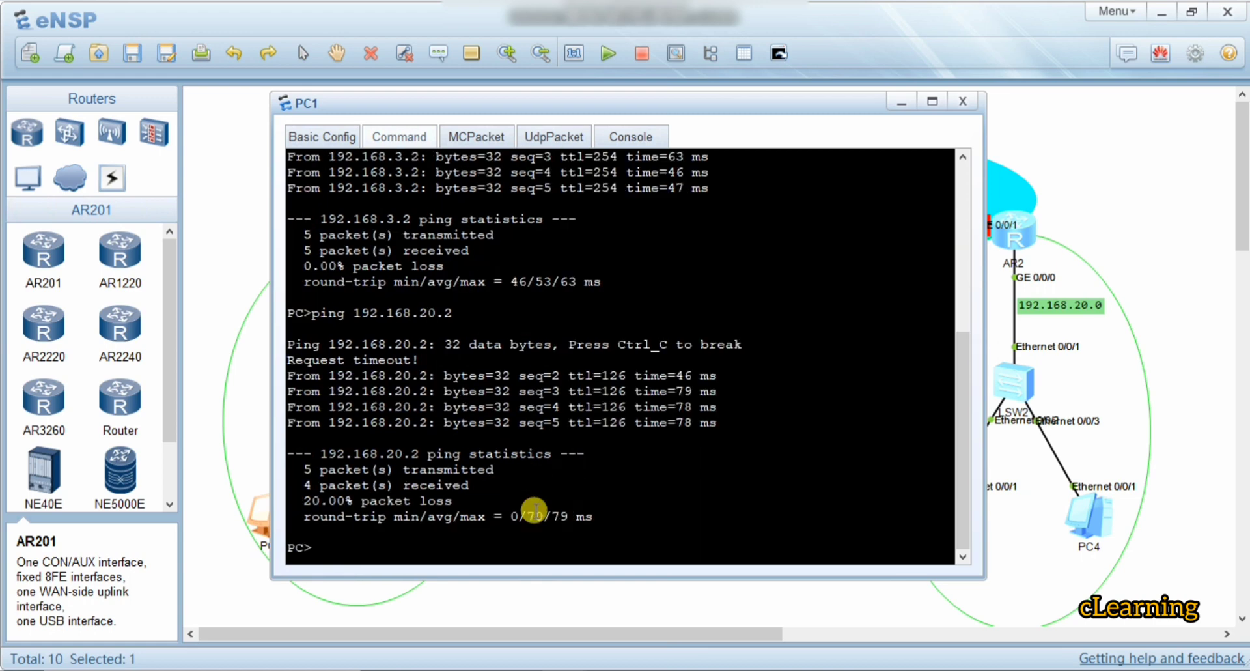
Step: Run tracert to 192.168.20.2 from PC1's command line
text(trace)
key(BackSpace)
text(rt 192.168.20.2)
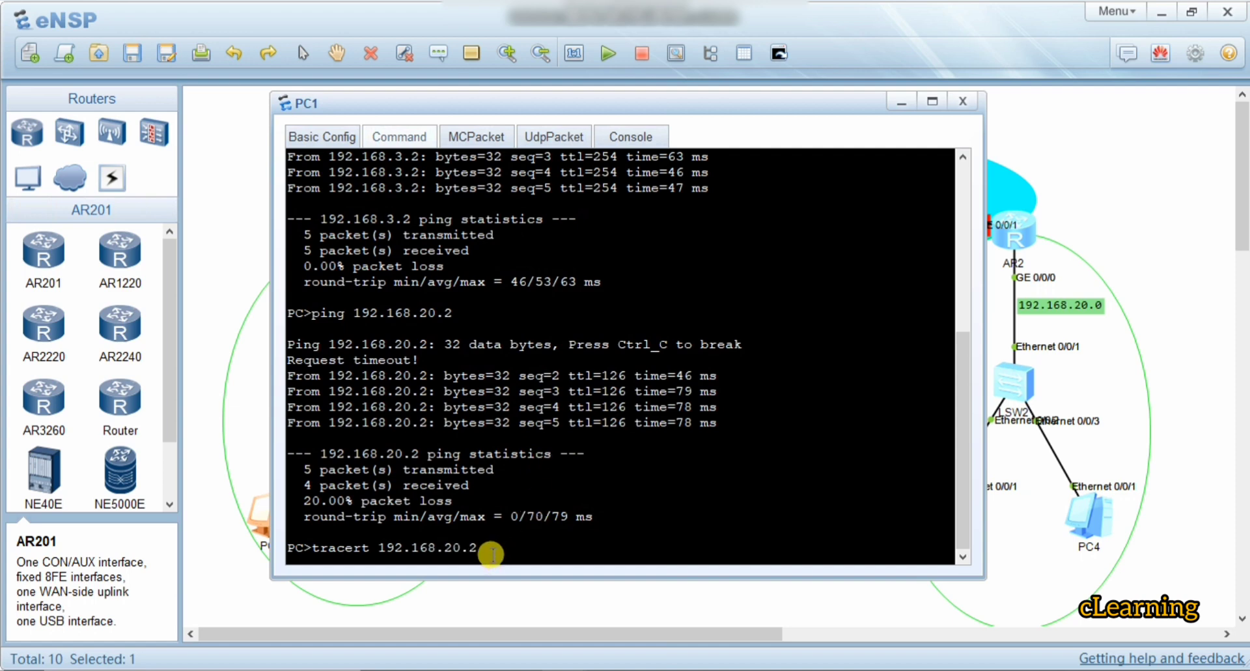
drag(487, 551, 315, 555)
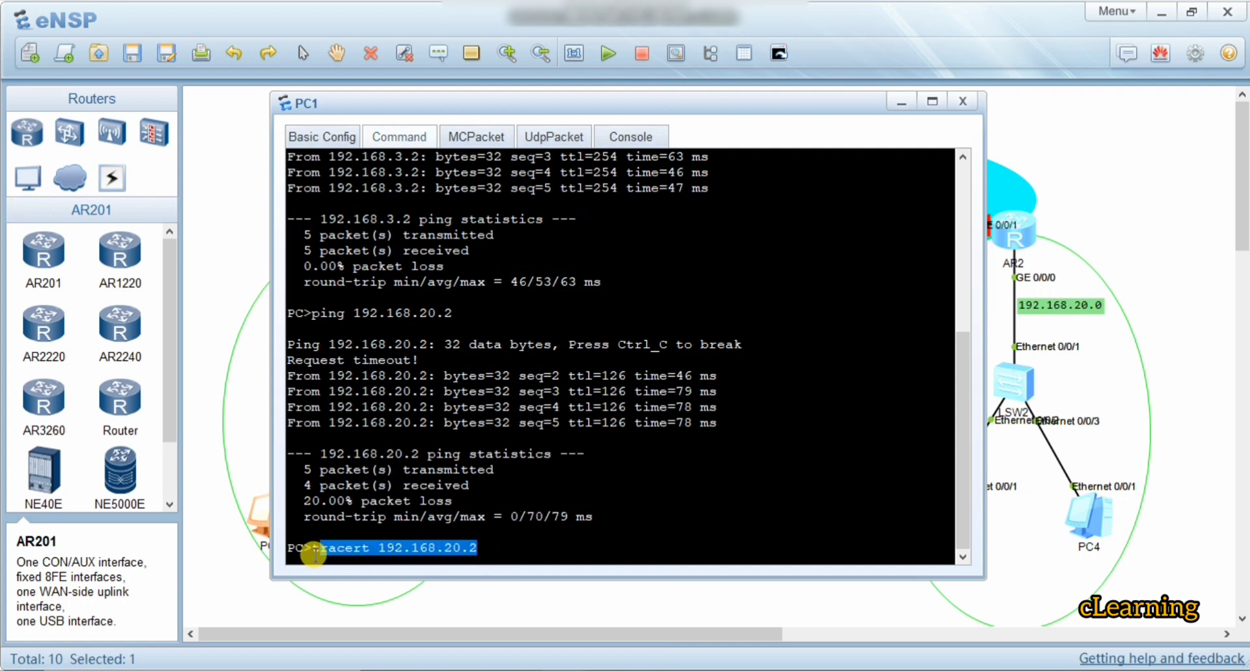
click(370, 547)
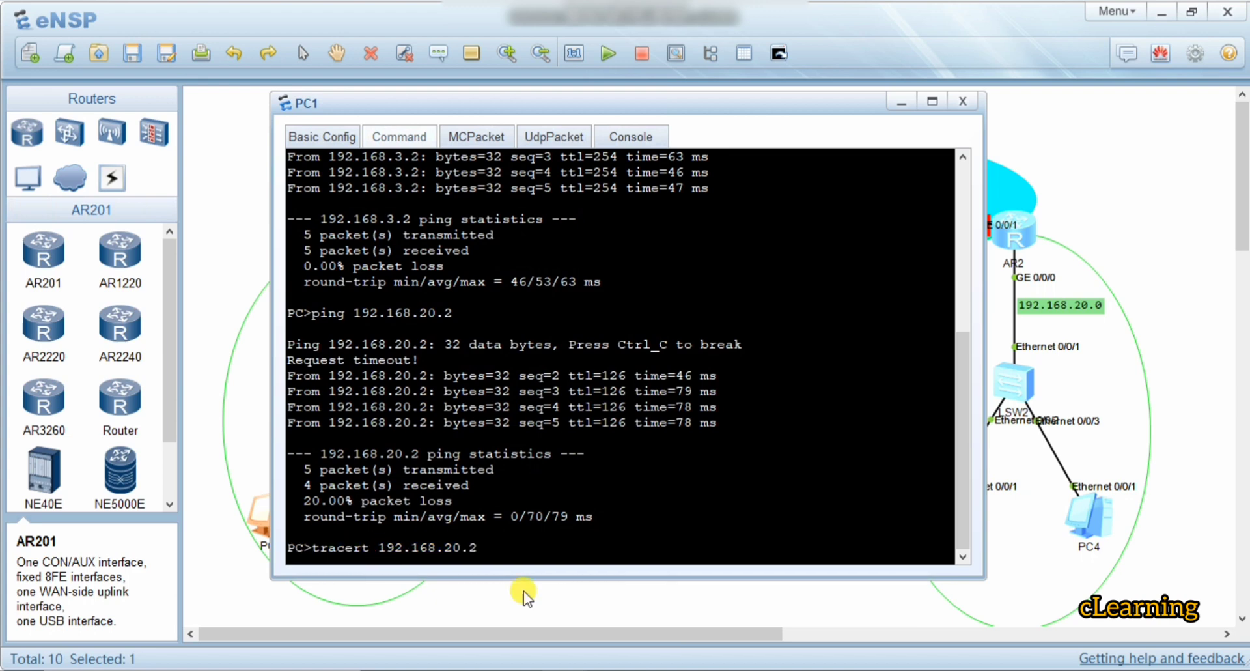
key(Return)
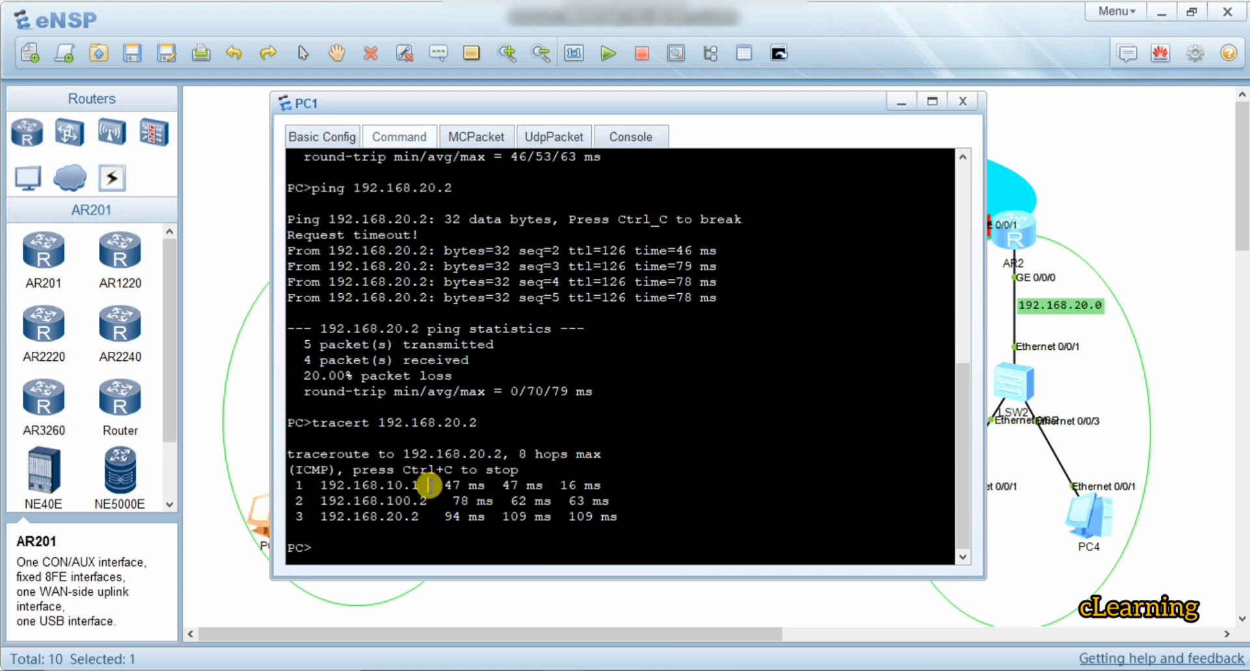
Step: Examine the first two hops of PC1's tracert output and compare them with the topology
drag(419, 487, 286, 485)
click(251, 424)
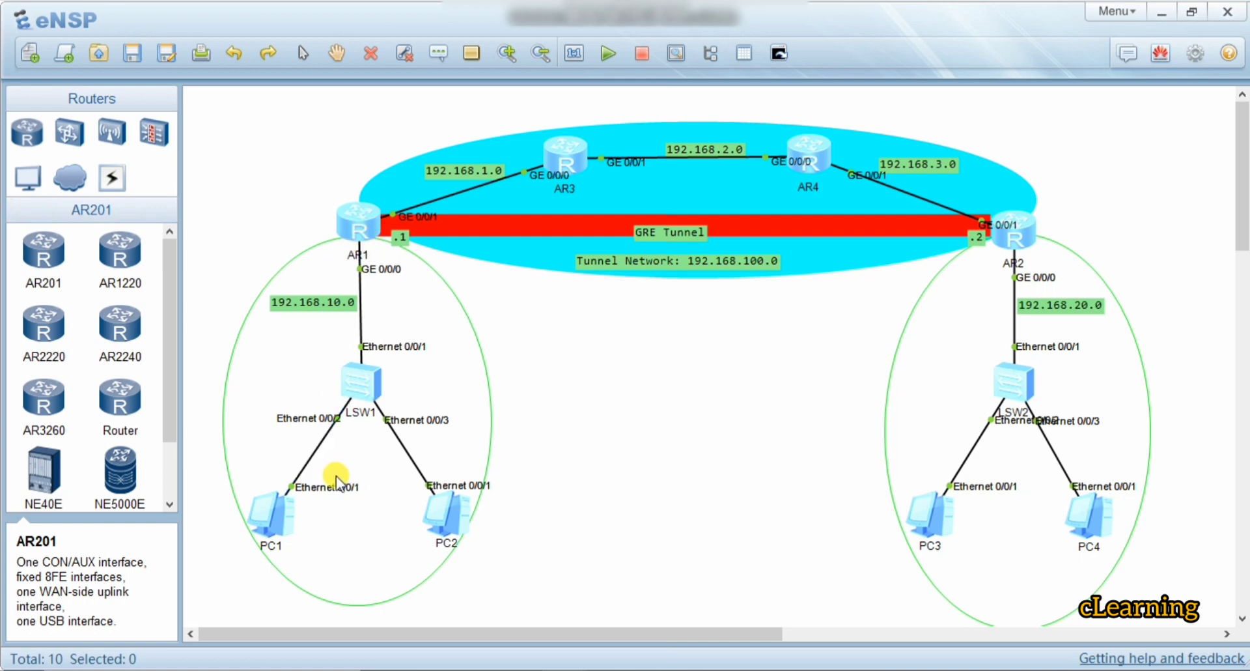
double_click(267, 513)
drag(431, 500, 320, 500)
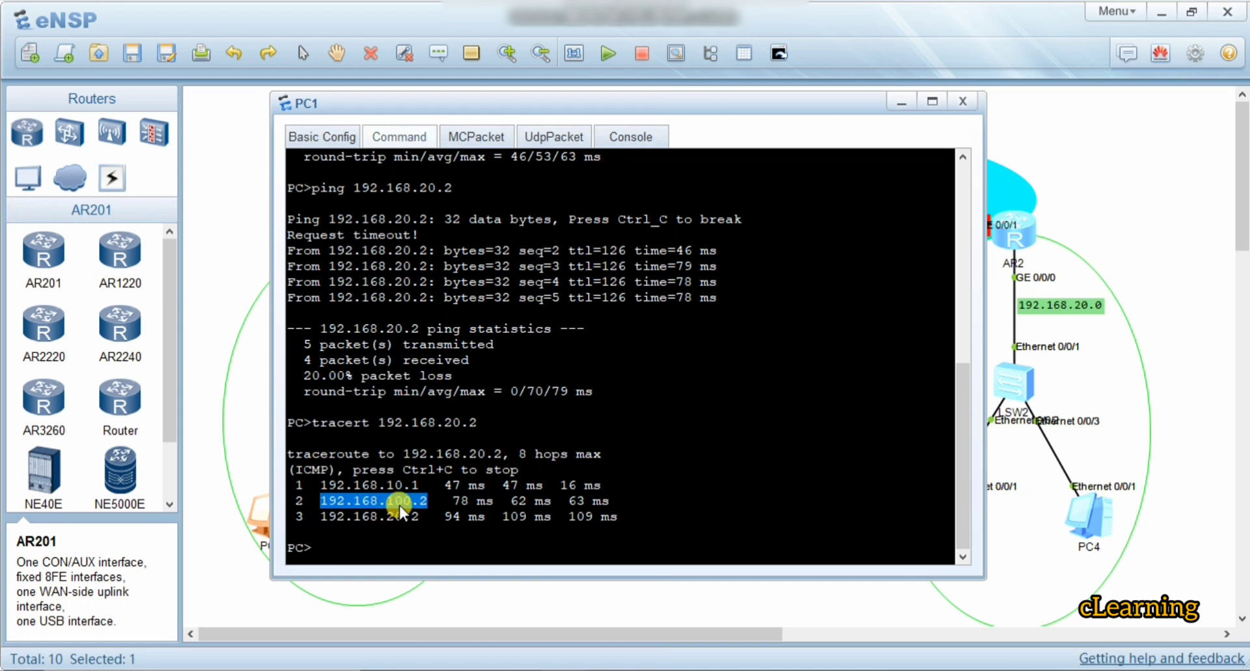
Step: Move the GRE Tunnel label slightly upward to centre it on the red tunnel bar
click(260, 405)
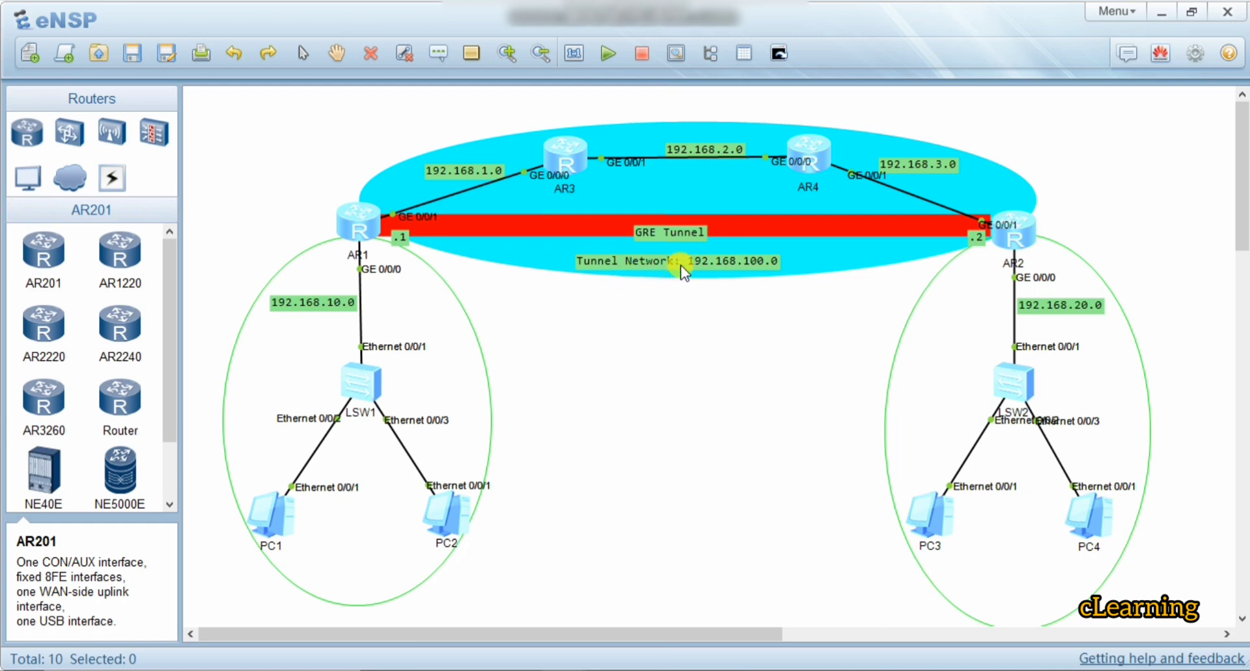
drag(692, 237, 691, 228)
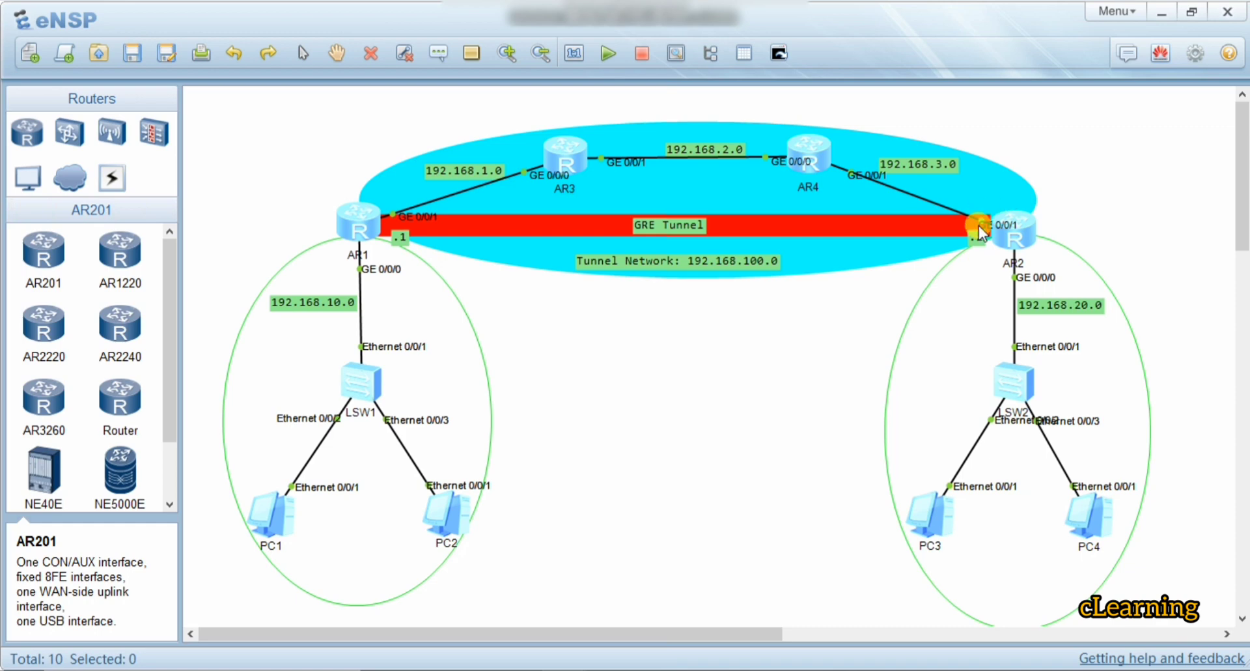
Step: Compare the final hop in PC1's tracert output with PC3's configured IP address
double_click(293, 508)
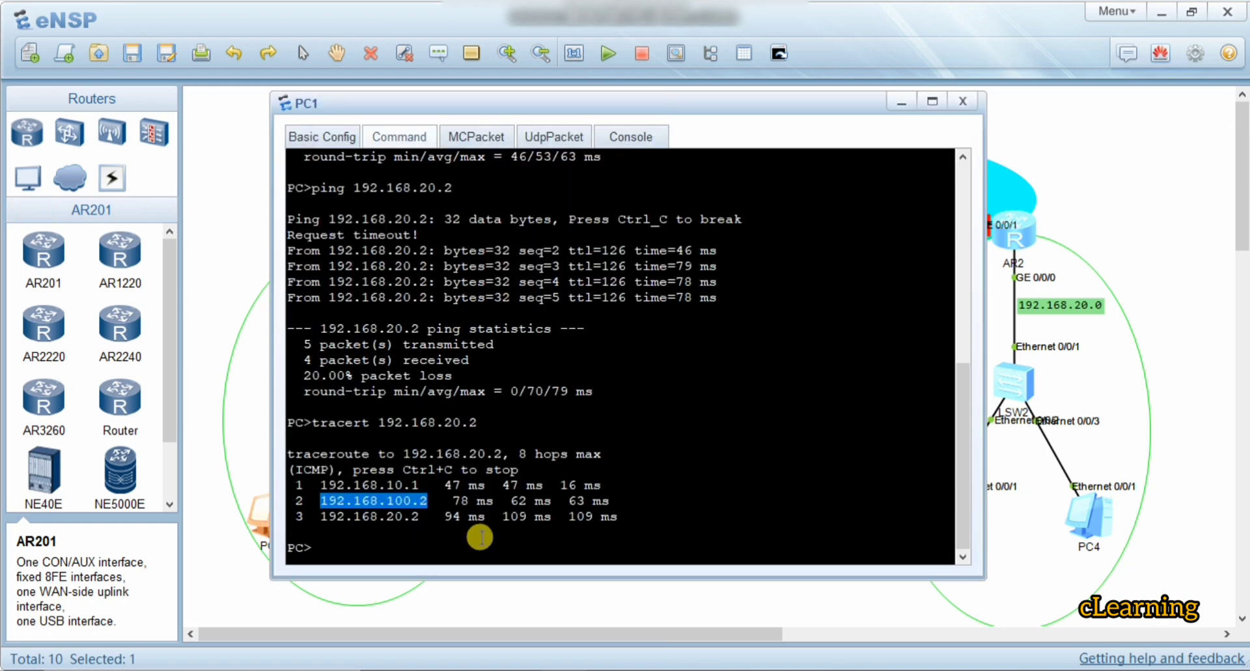
drag(426, 517, 321, 511)
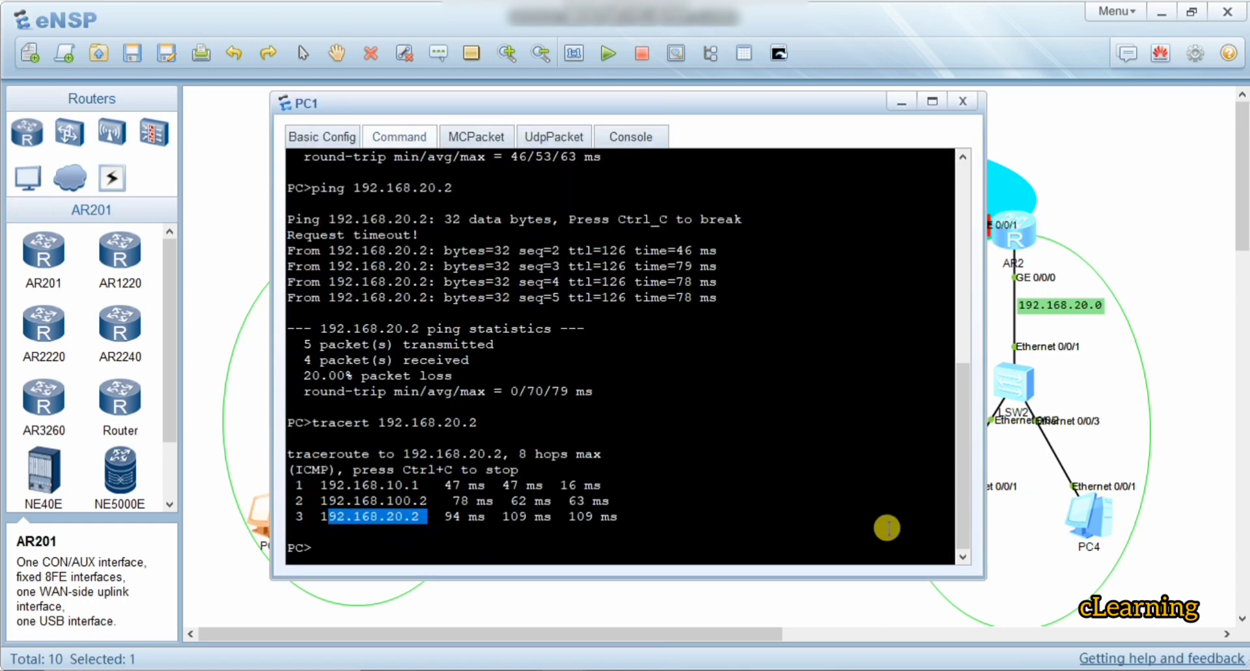
click(1042, 548)
double_click(921, 521)
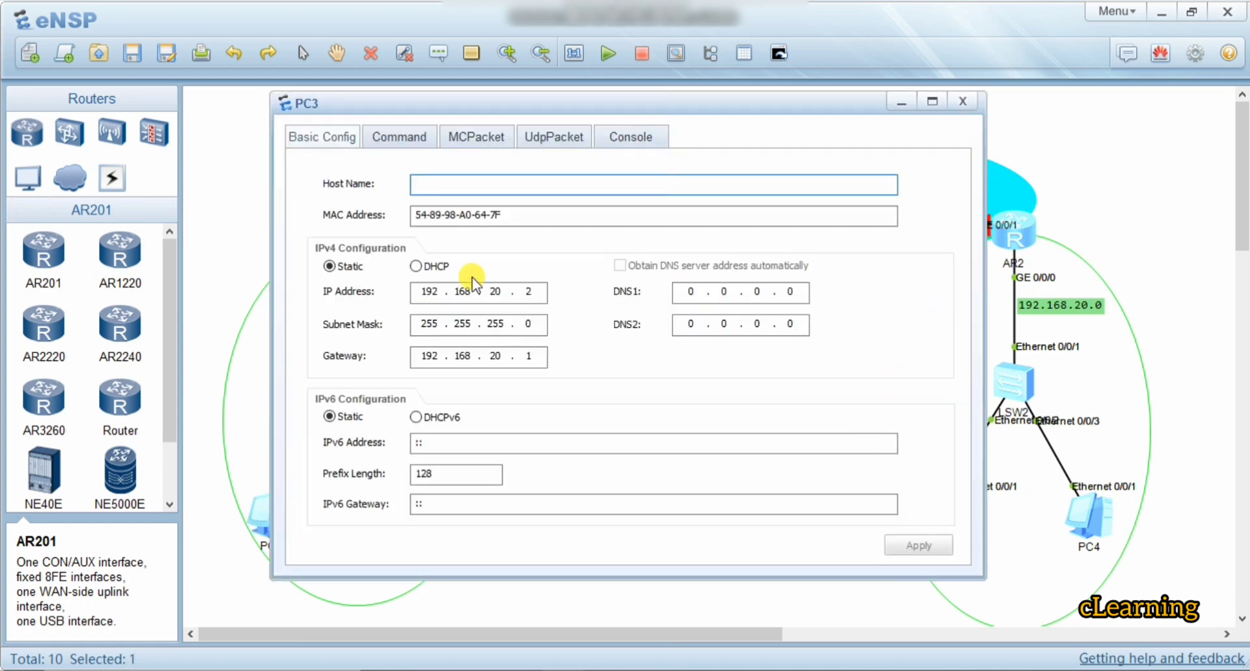
click(650, 480)
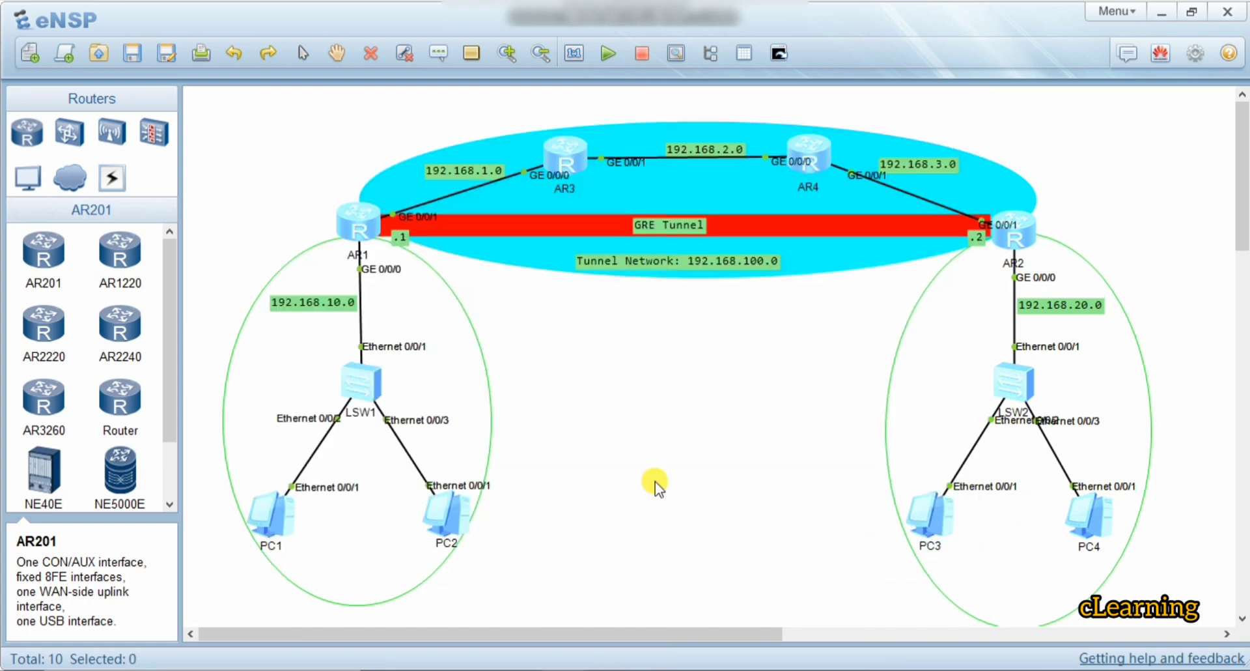
double_click(291, 509)
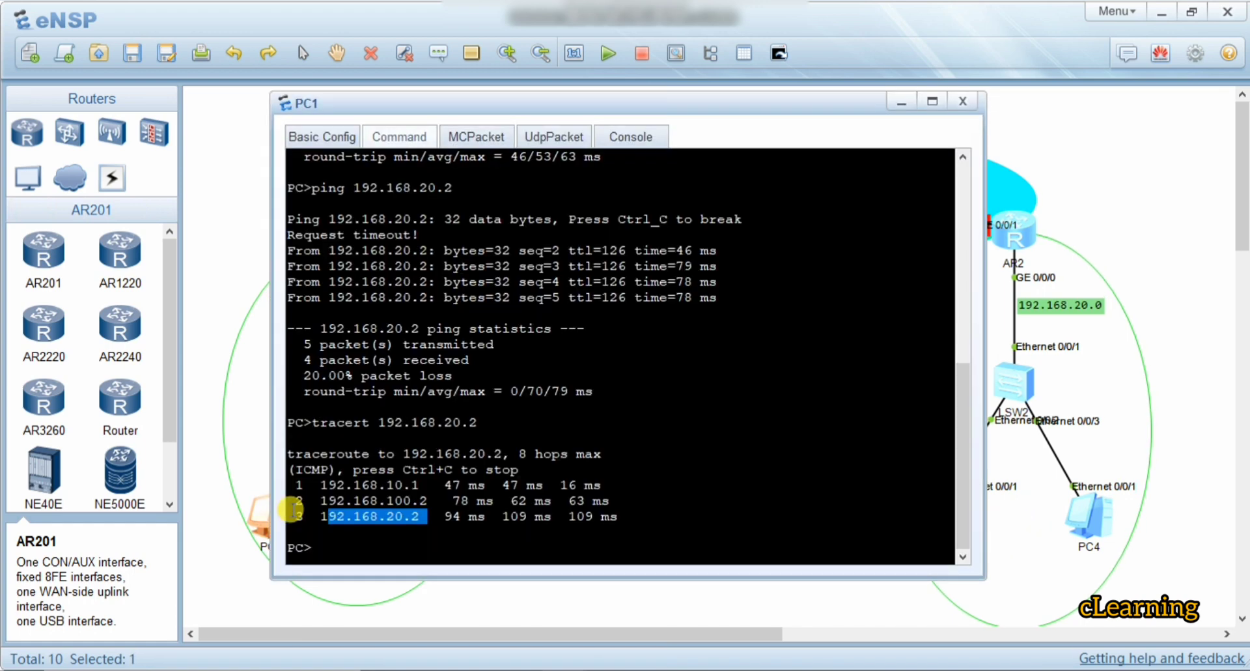
click(233, 385)
Step: Open AR1's console and leave the OSPF area and process views to return to system view
double_click(345, 227)
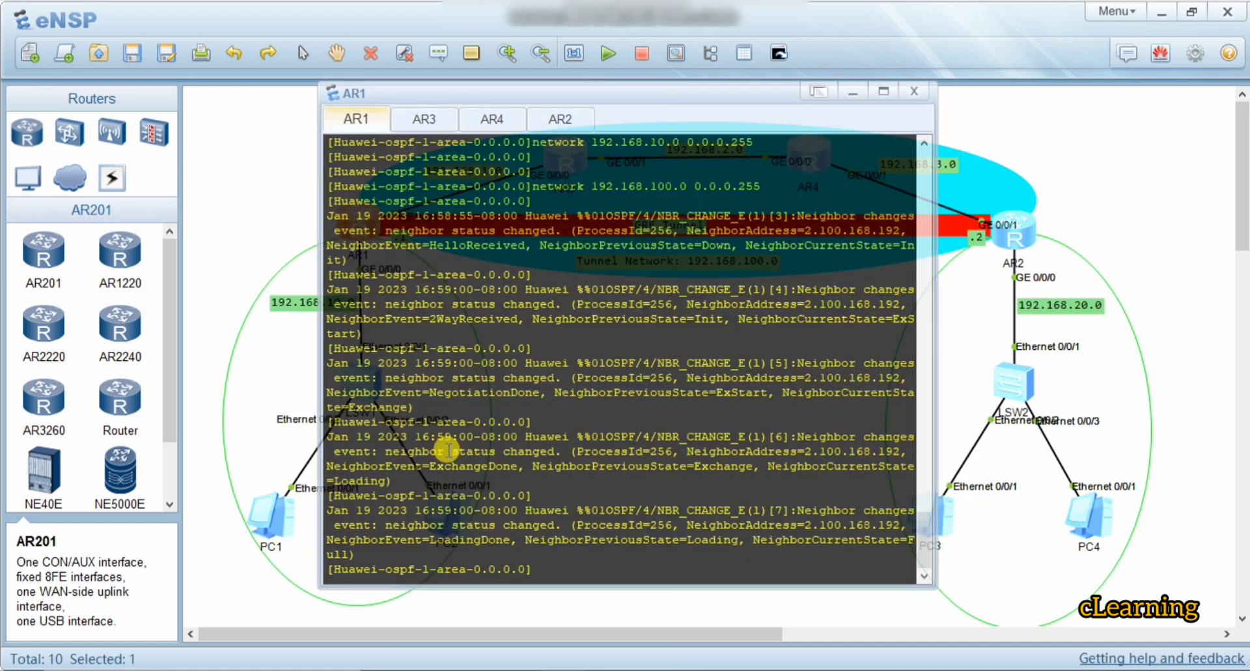
key(Return)
text(q)
key(Return)
key(Return)
key(Return)
key(Return)
key(Return)
key(Return)
text(q)
key(Return)
key(Return)
key(Return)
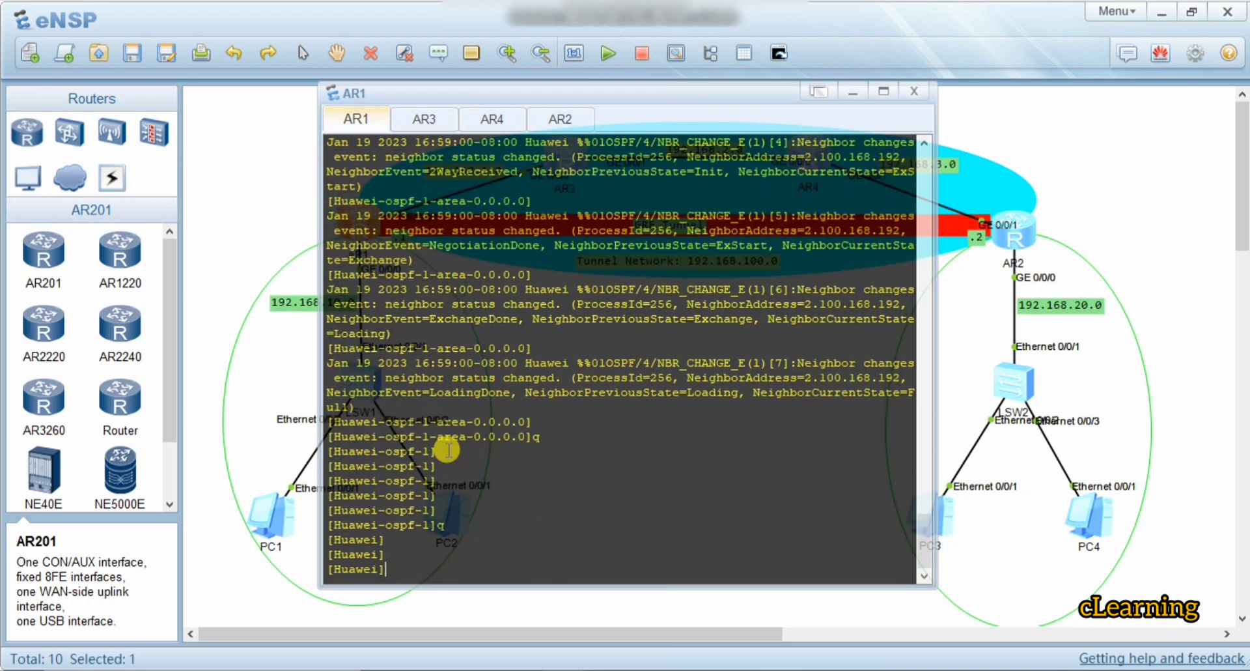
Step: Look up the tunnel-related display commands on AR1 and list the options of display tunnel-info
text(dis)
key(Tab)
text(gr)
key(Tab)
key(Tab)
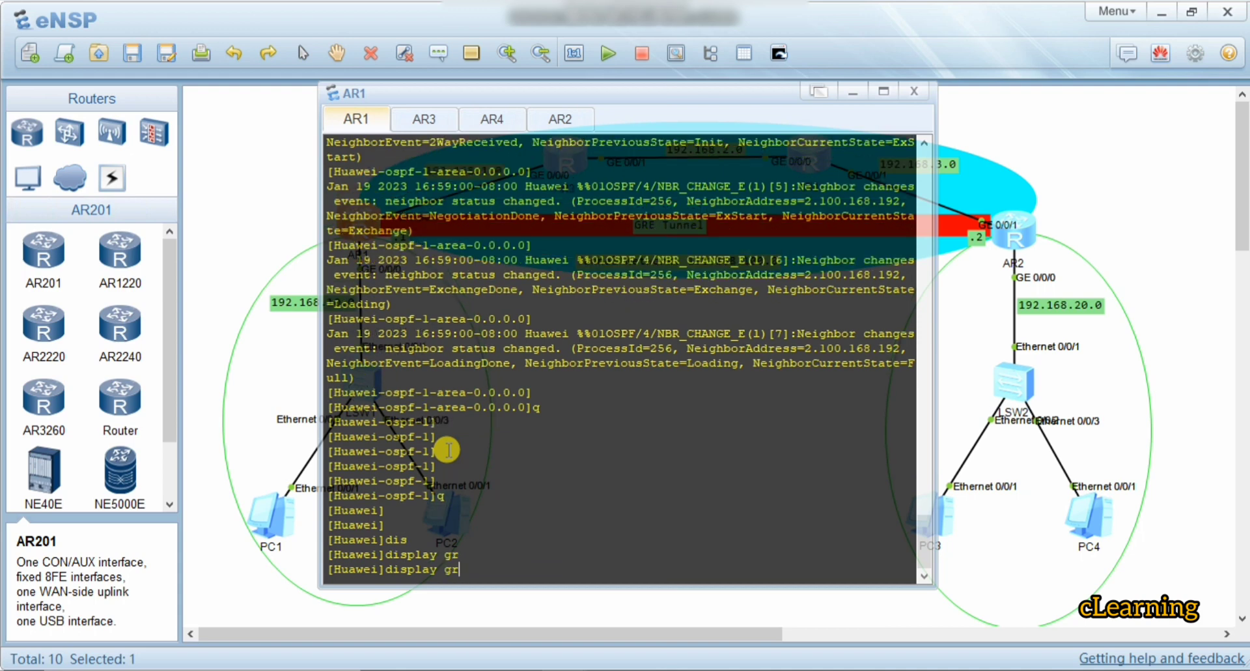
text(tu)
key(Tab)
key(Tab)
key(Tab)
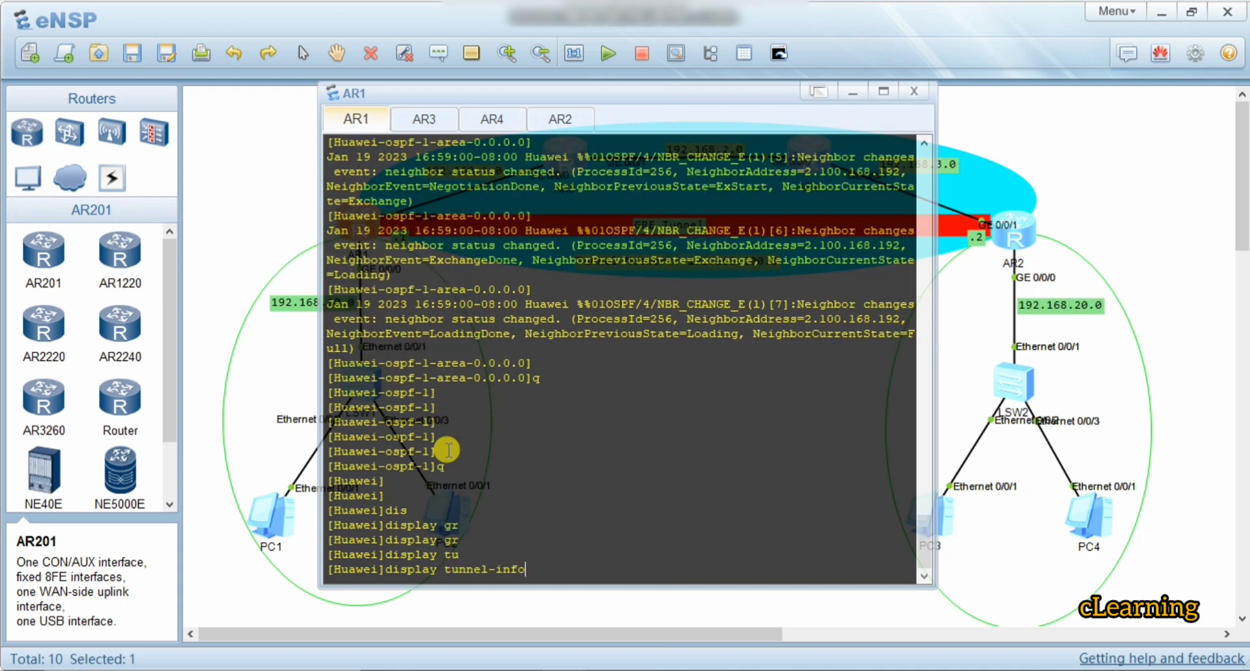
key(Tab)
key(Tab)
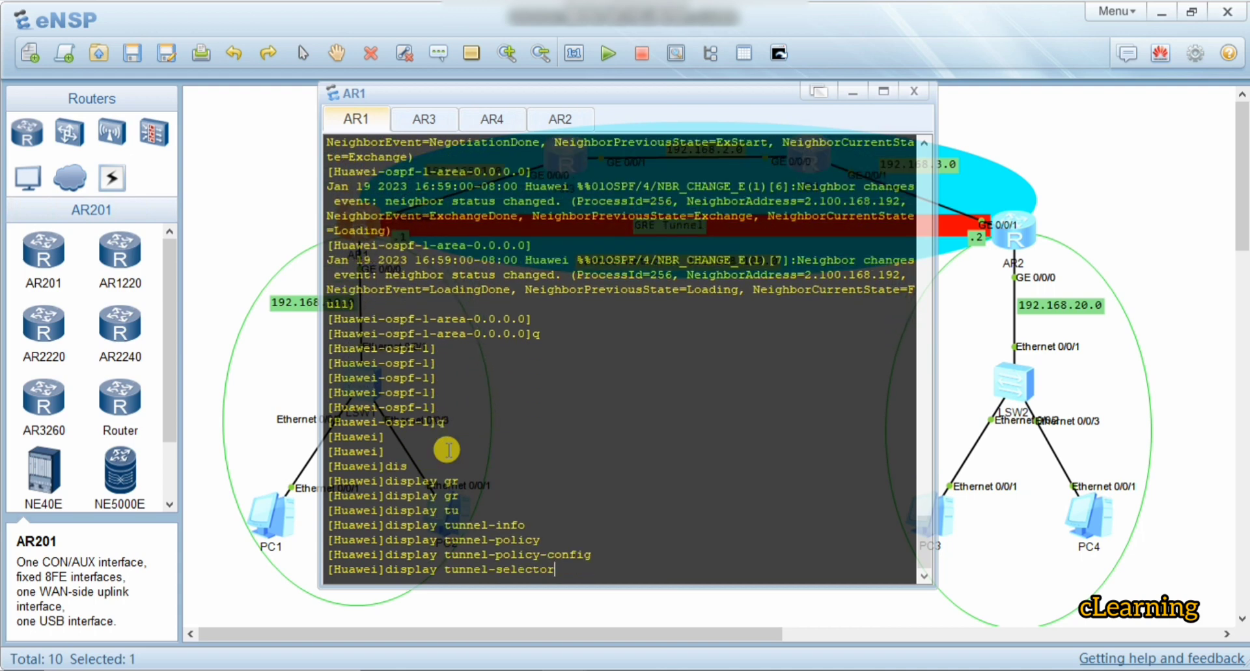
text(?)
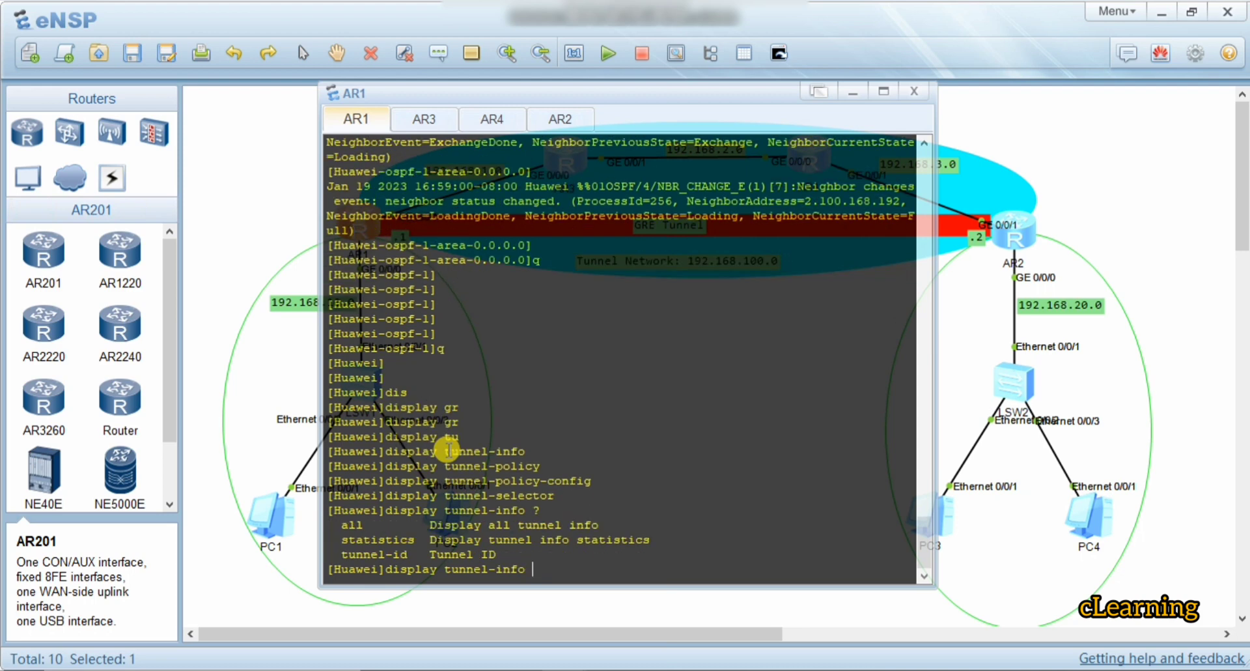
Step: Display the tunnel-info statistics on AR1 and examine the GRE entry
text(st)
key(Tab)
key(Return)
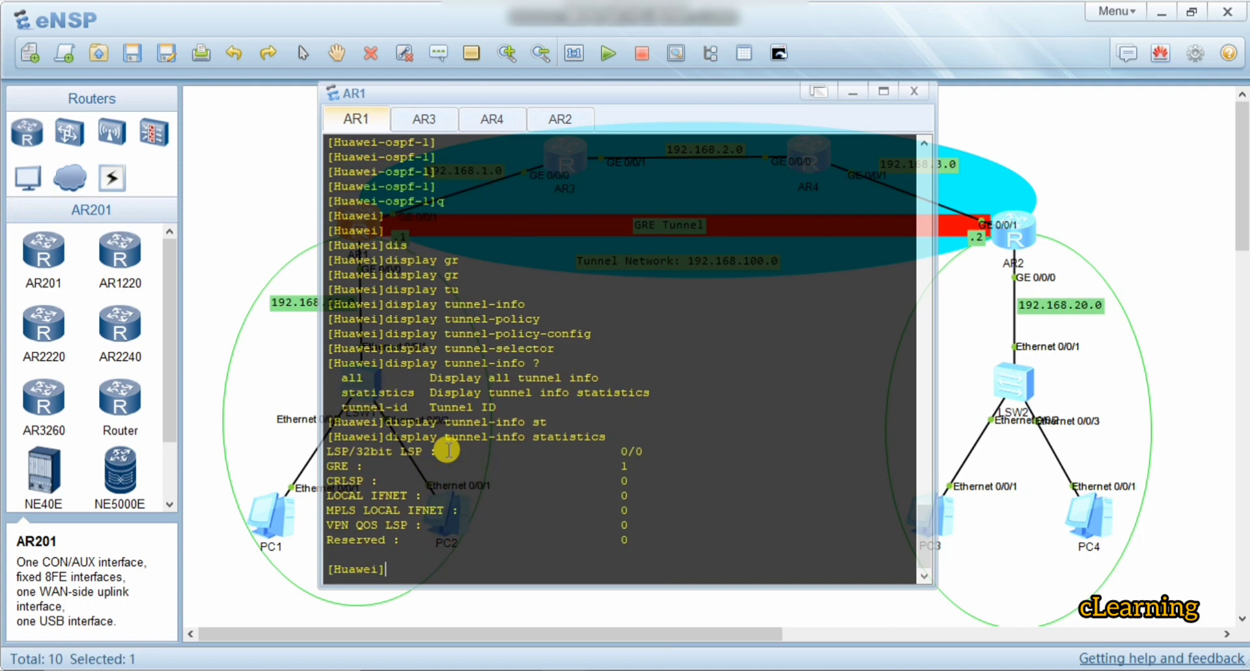
key(Return)
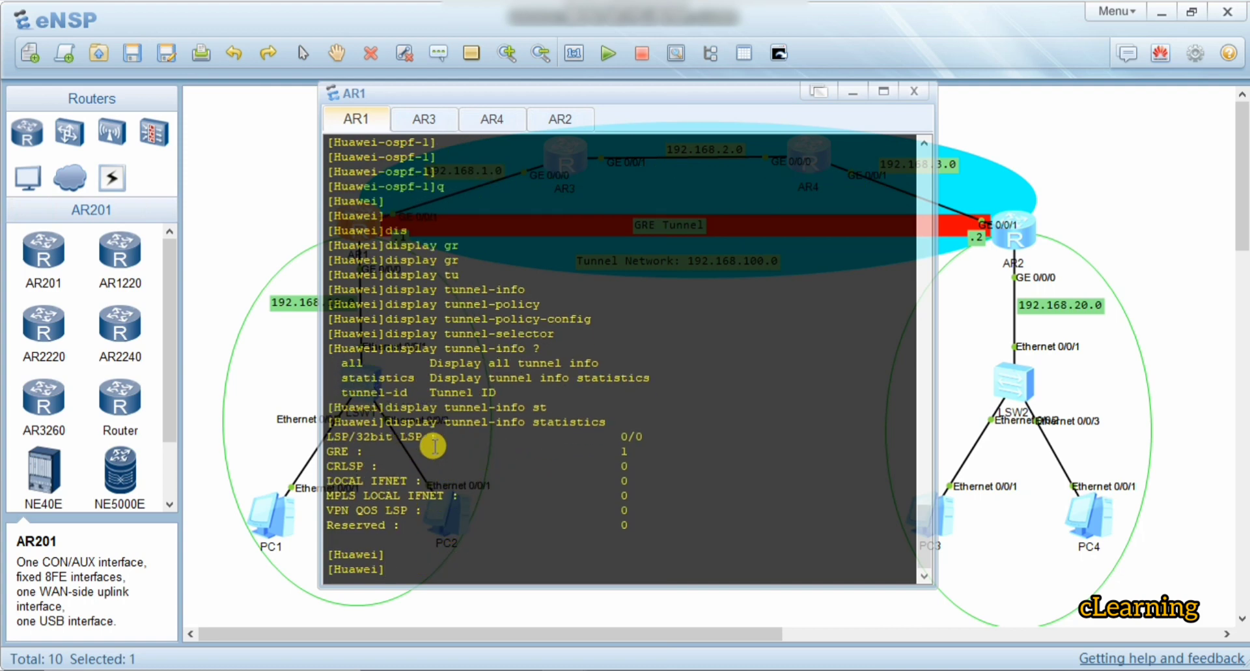
drag(377, 452, 327, 450)
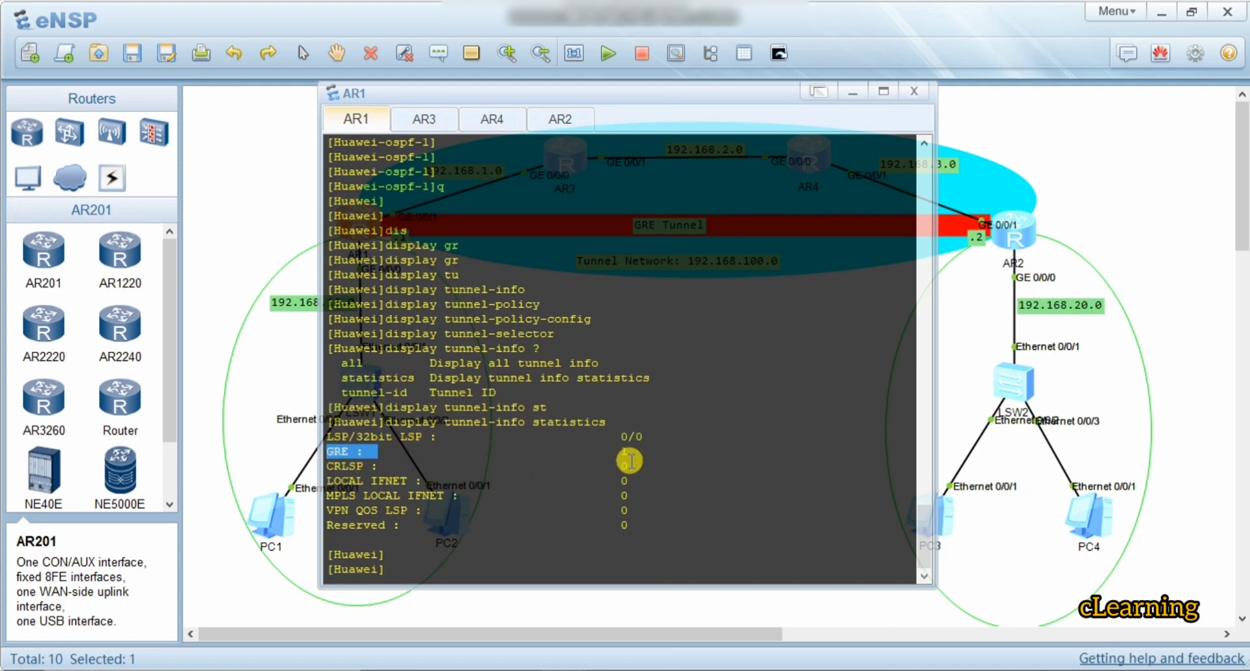
drag(628, 452, 598, 451)
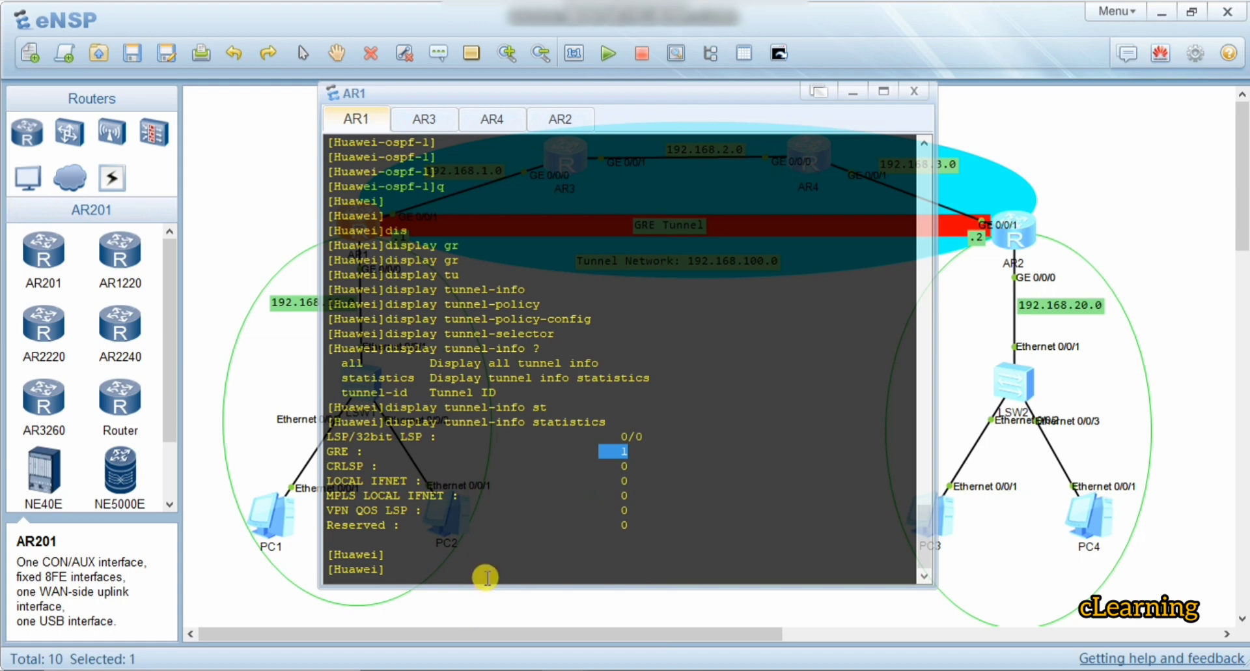
Step: Display all tunnel information on AR1 with display tunnel-info all
key(Up)
key(BackSpace)
key(BackSpace)
key(BackSpace)
key(BackSpace)
key(BackSpace)
key(BackSpace)
key(BackSpace)
key(BackSpace)
key(BackSpace)
key(BackSpace)
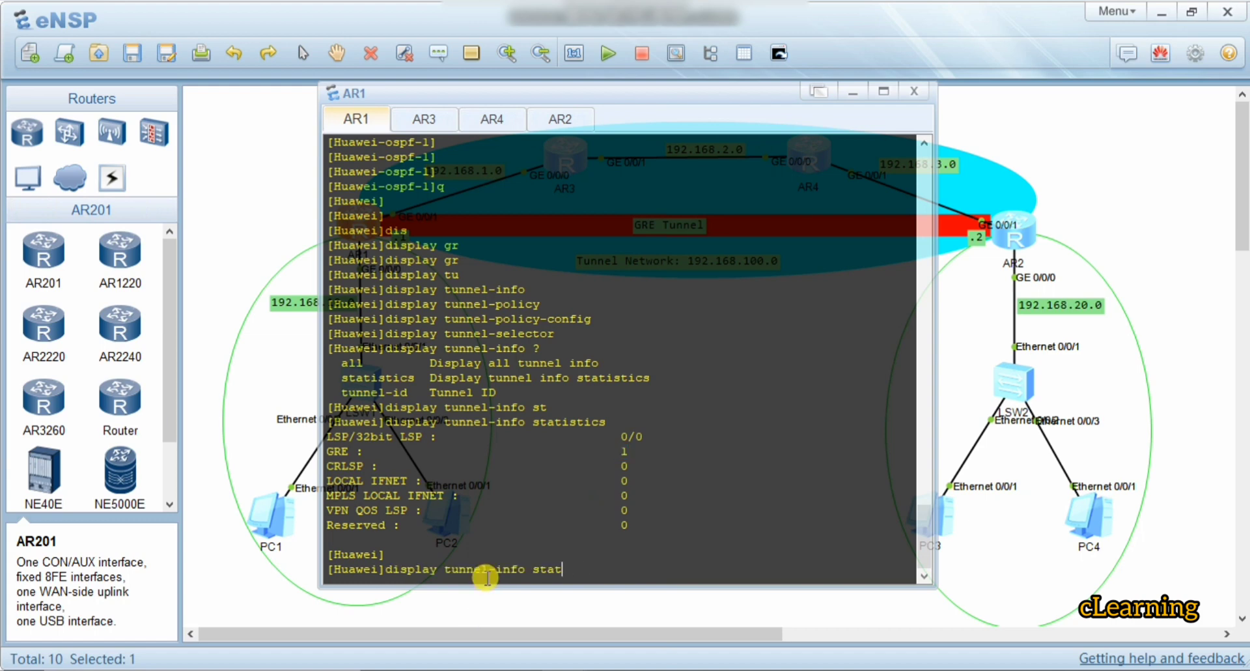
text(al)
key(Tab)
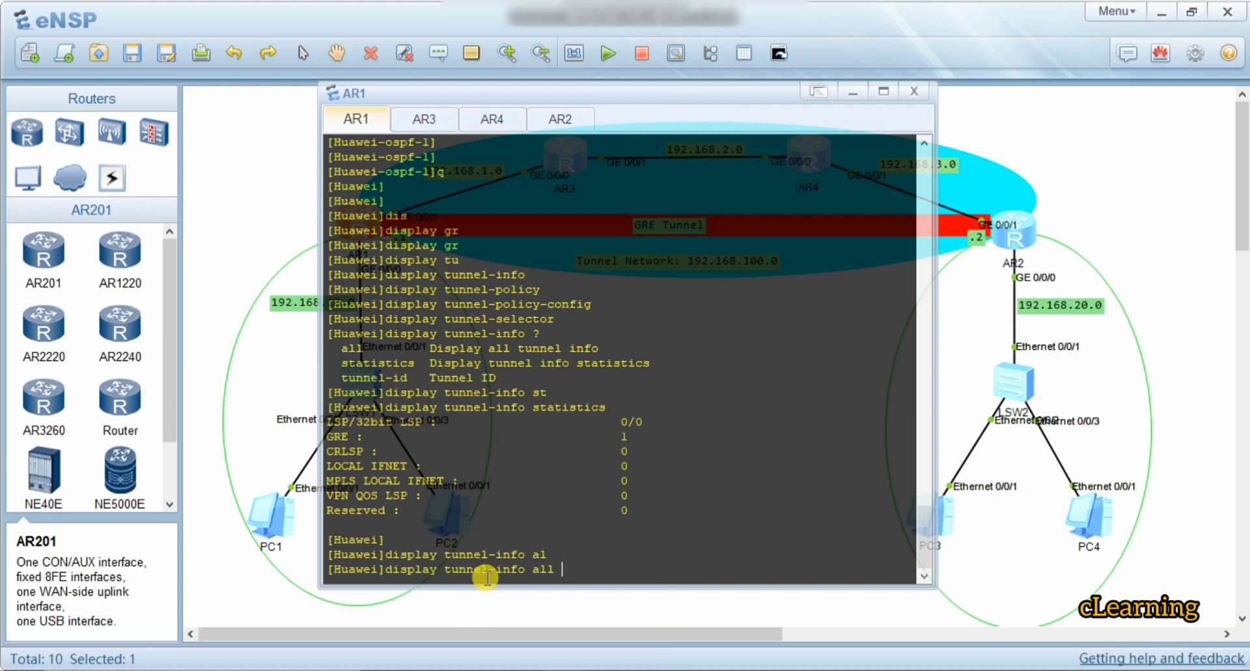
key(Return)
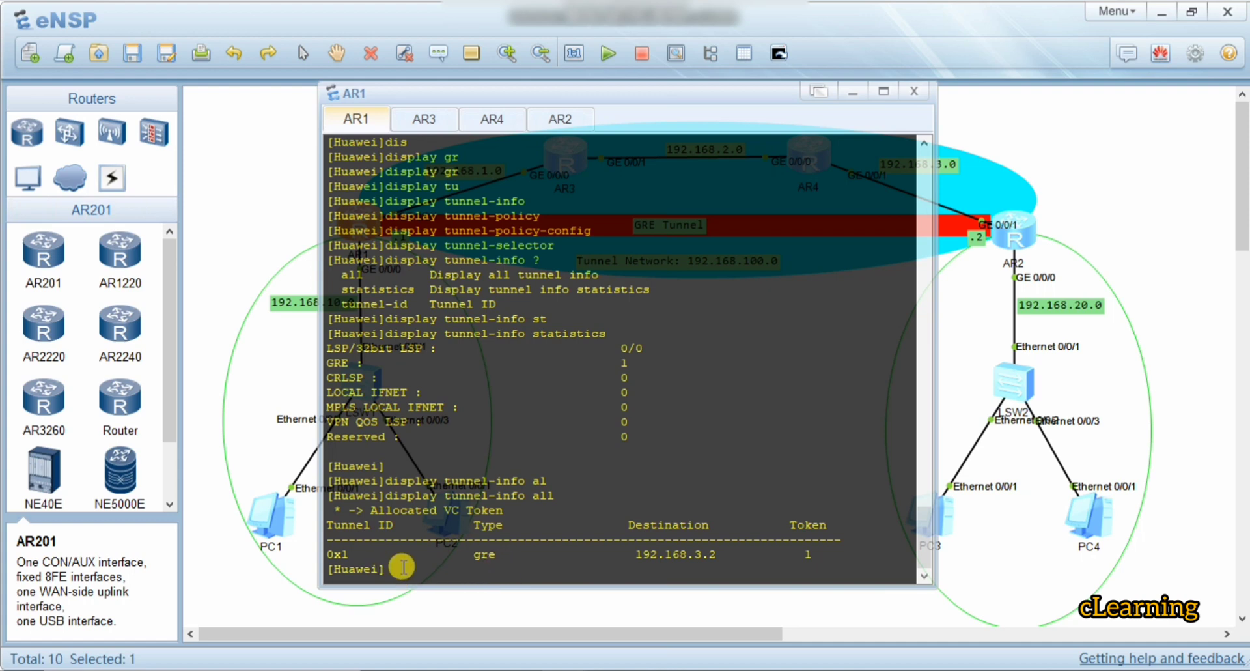
Step: Examine the tunnel ID, type, destination and token in AR1's tunnel table, comparing the destination with the topology
drag(399, 567, 335, 572)
drag(393, 525, 343, 559)
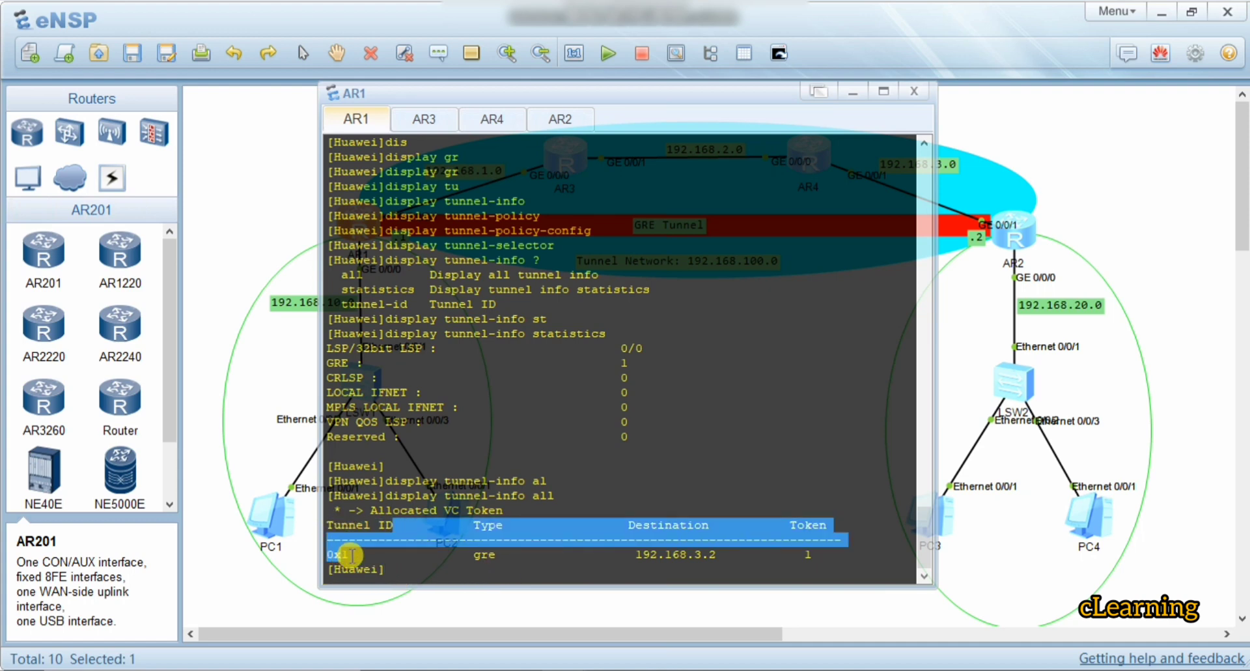
drag(503, 524, 460, 525)
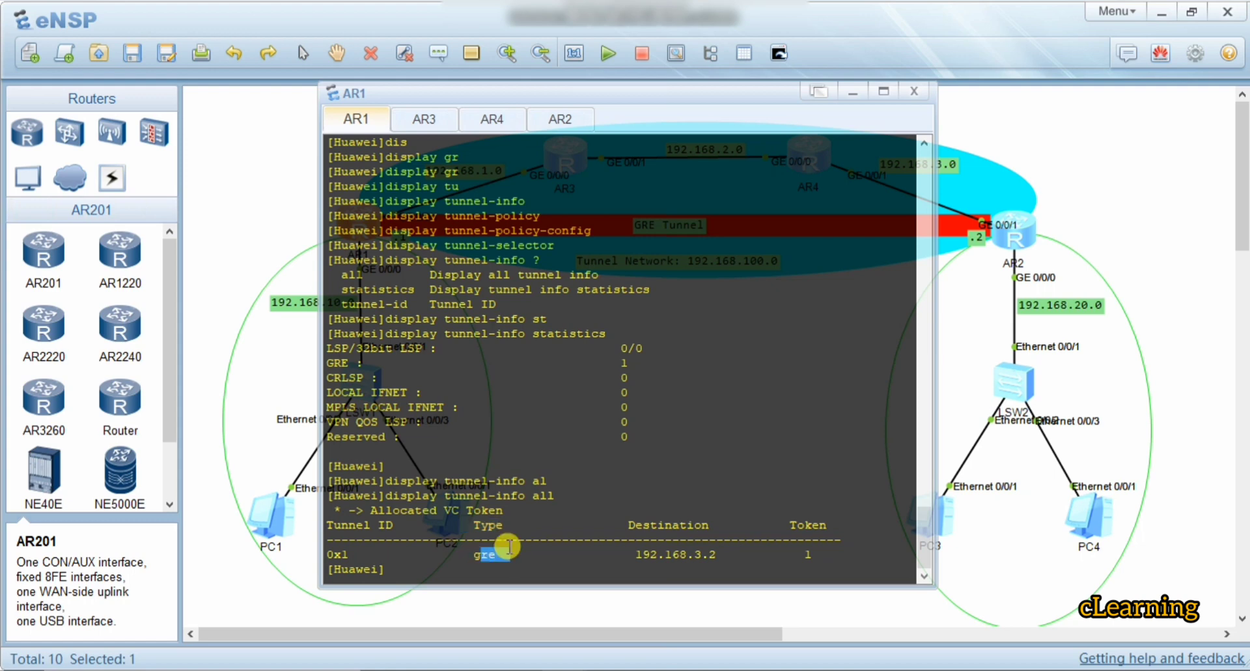
drag(724, 525, 595, 525)
drag(713, 555, 568, 554)
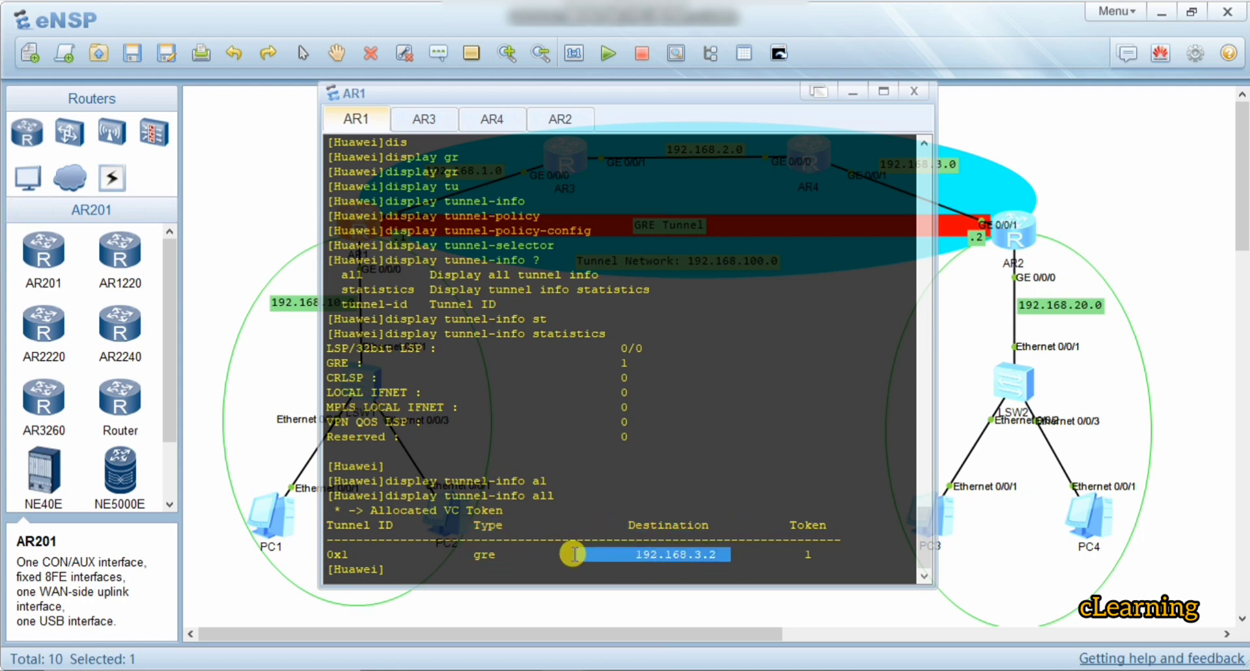
click(290, 361)
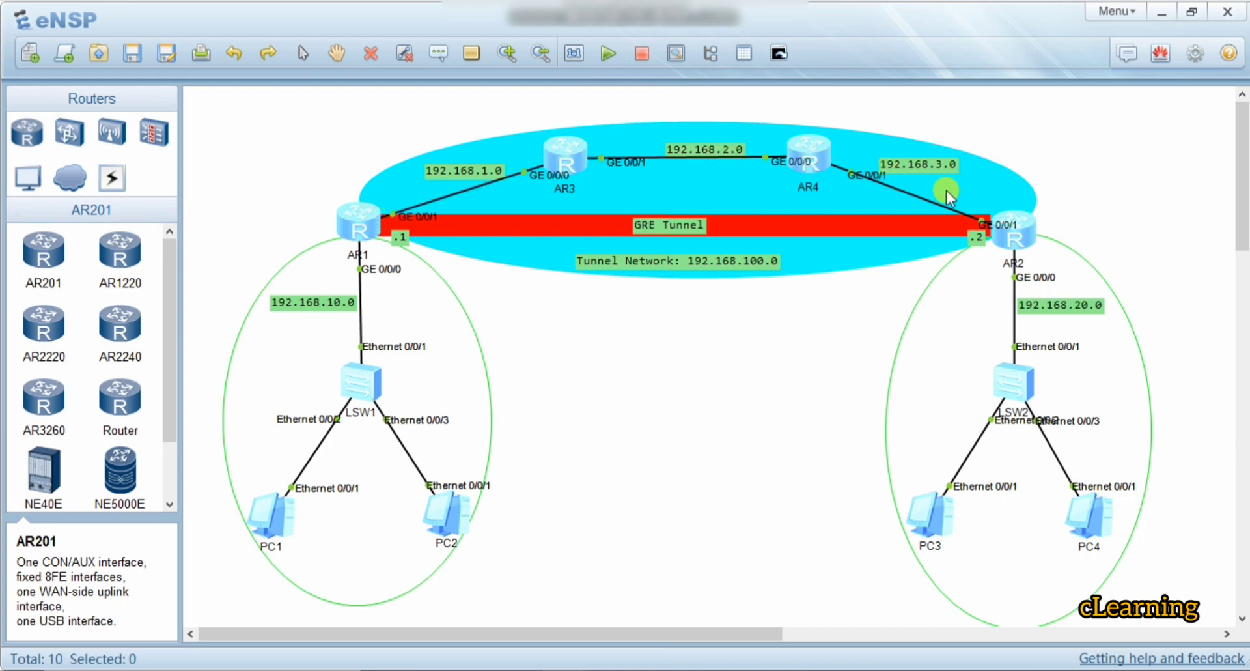
double_click(358, 222)
drag(810, 573, 781, 555)
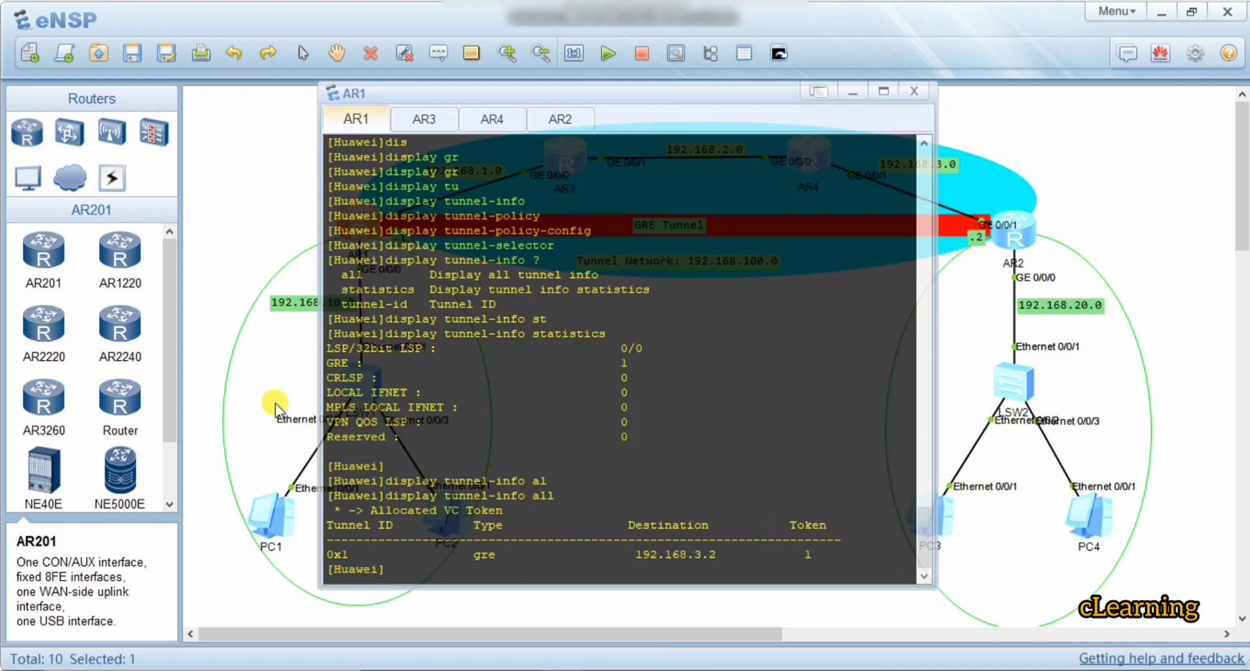
Step: Review PC1's tracert output once more against the GRE tunnel in the topology
click(271, 368)
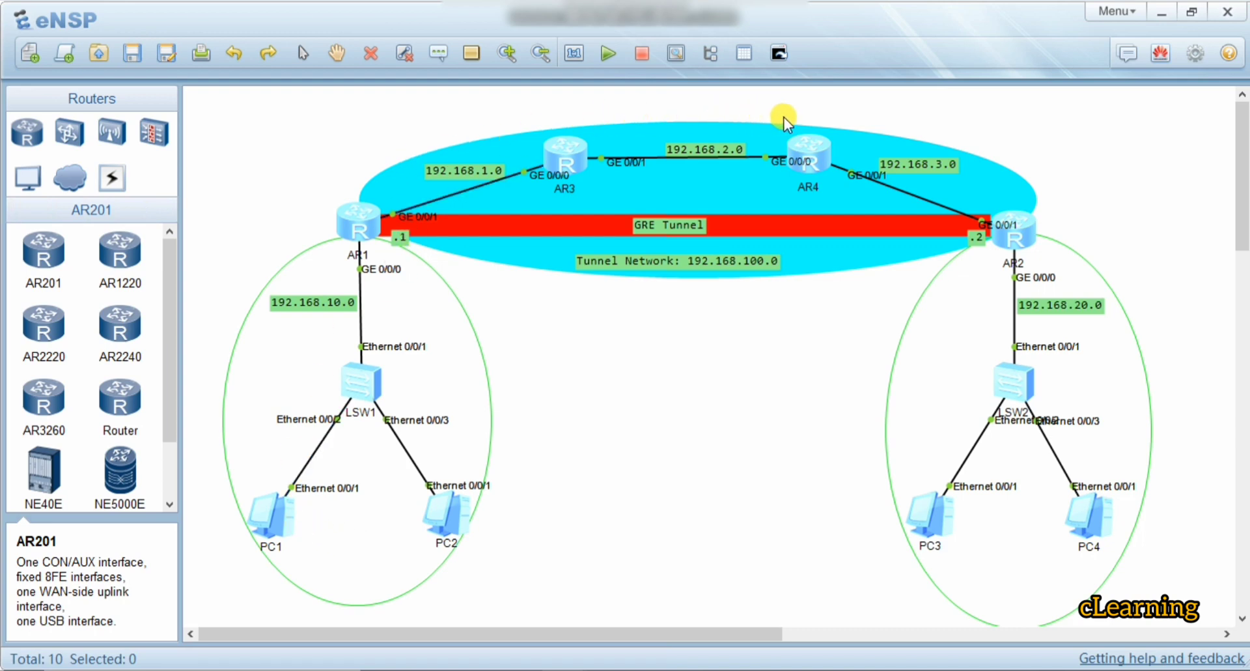
double_click(289, 529)
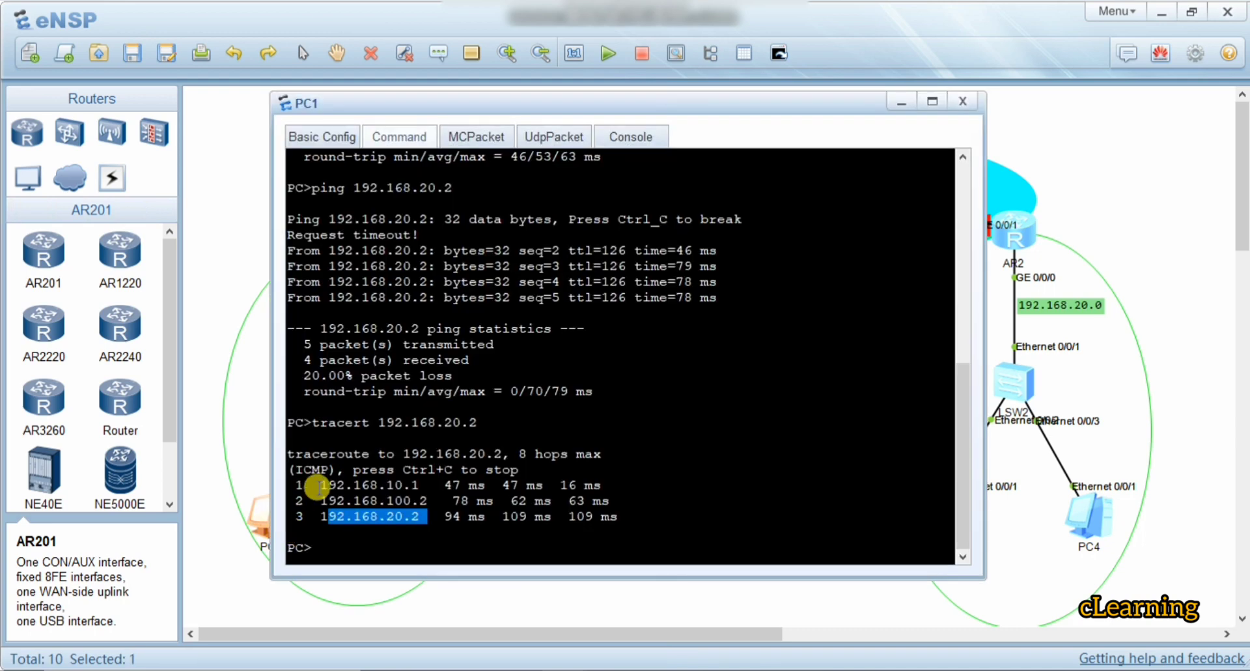
click(542, 250)
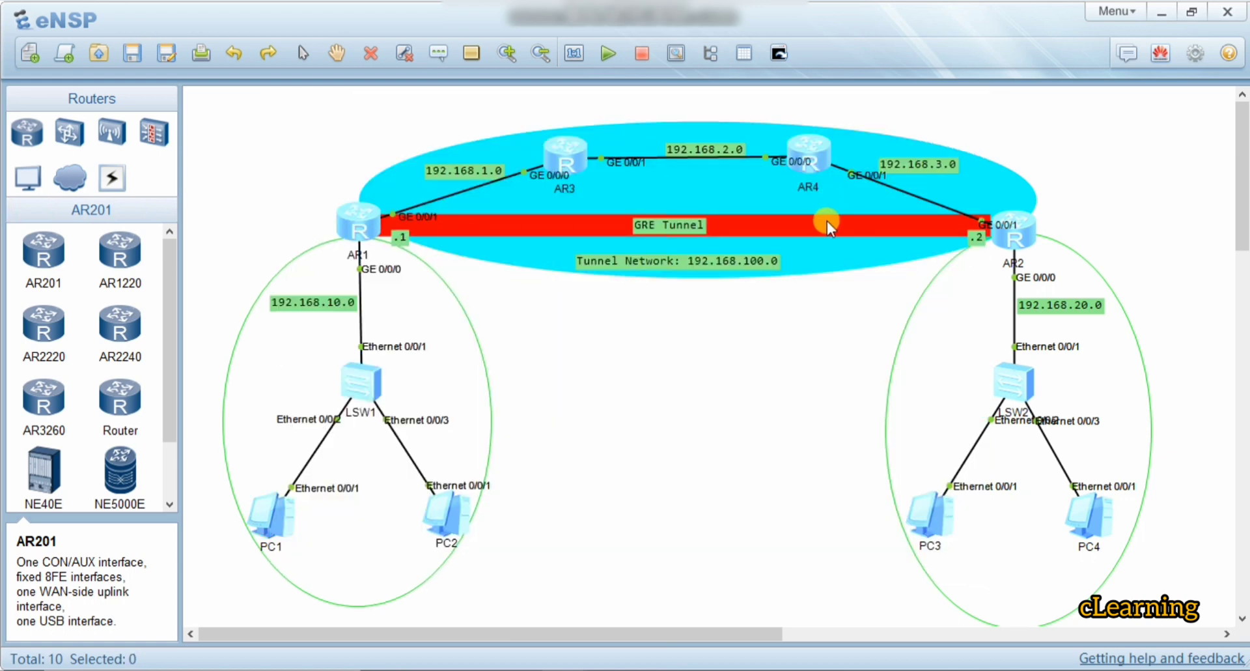